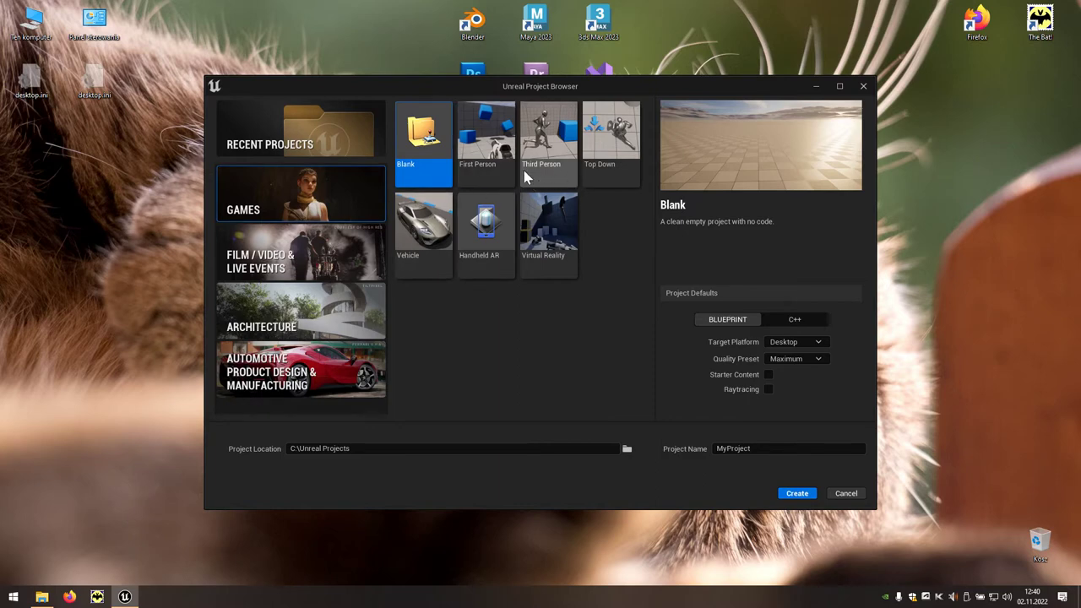
- Create MyProject from the Games > Third Person template as a Blueprint project
click(557, 175)
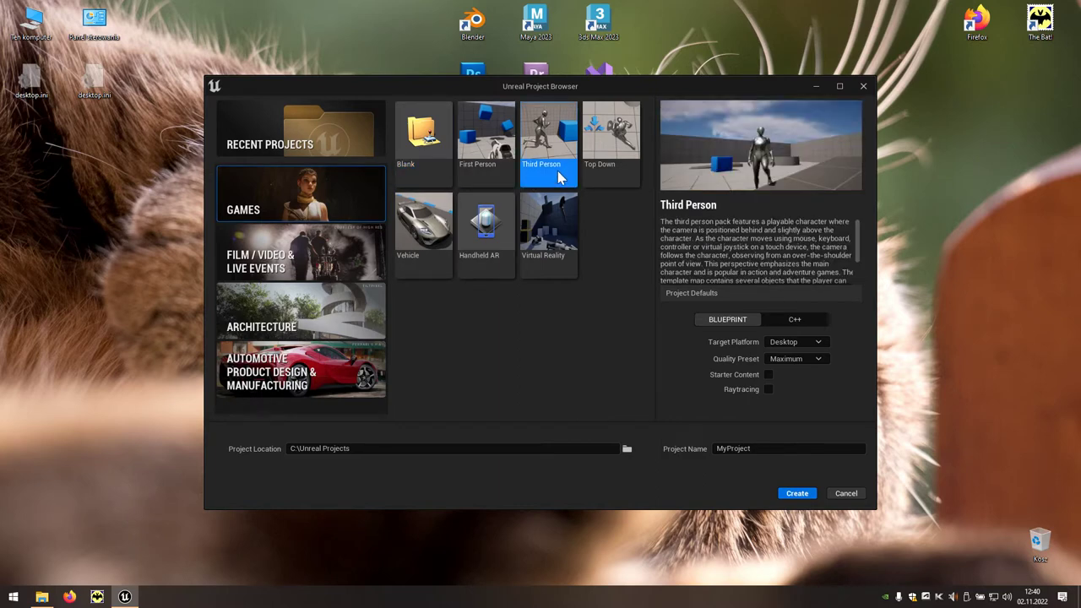
click(796, 495)
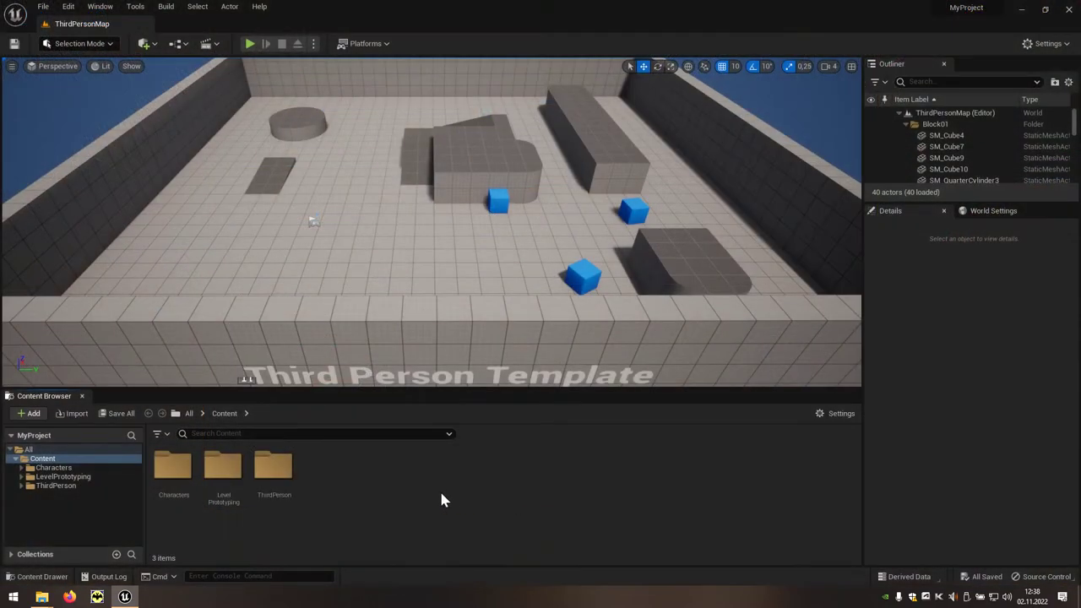
- Browse to ThirdPerson > Input > Actions to view the template's input actions
click(277, 503)
double_click(277, 504)
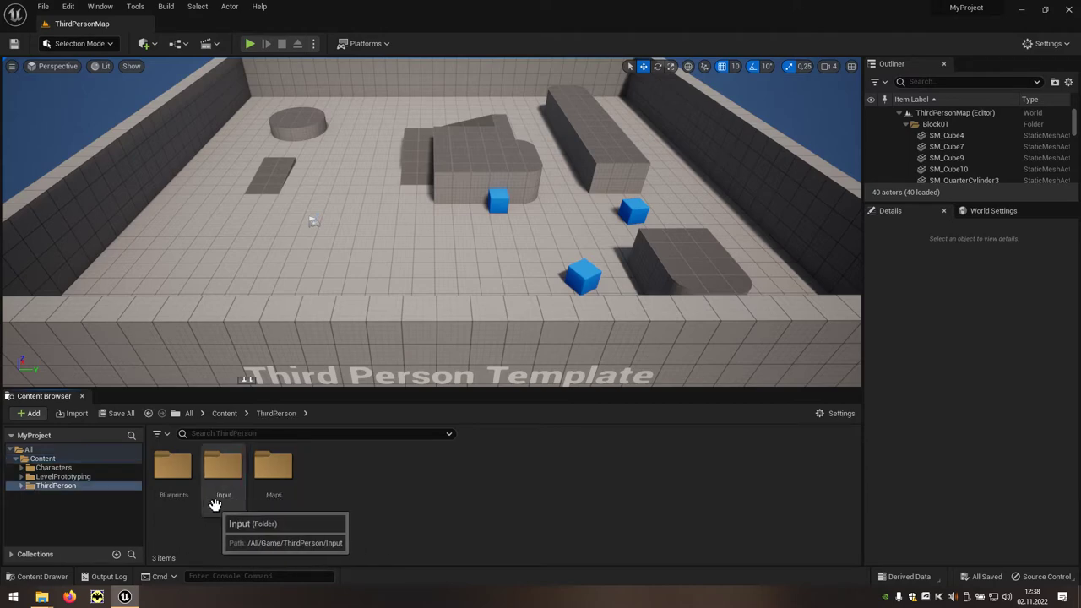
click(230, 504)
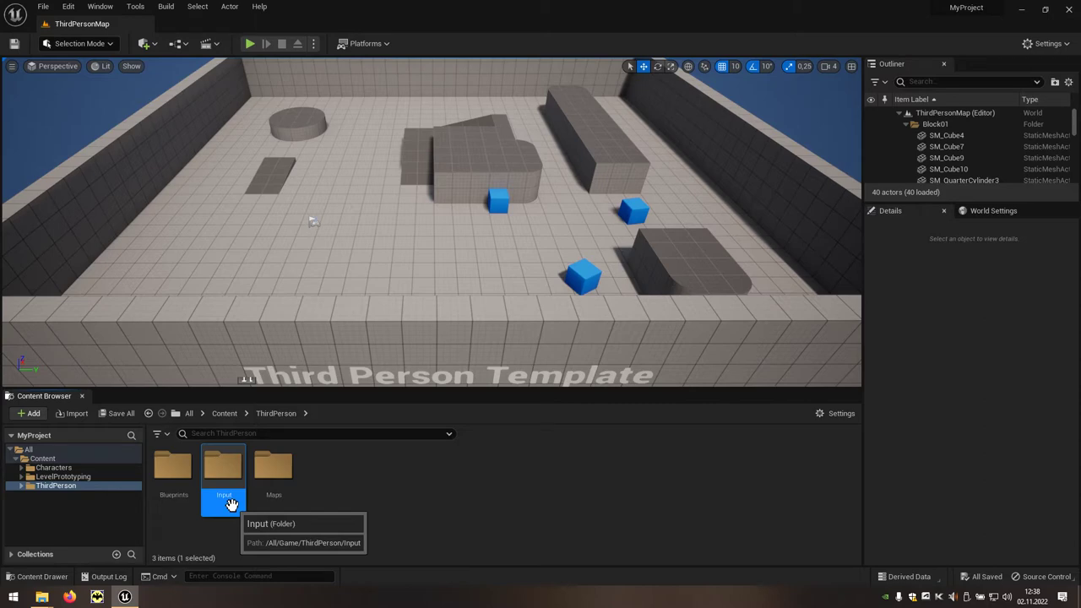
double_click(231, 505)
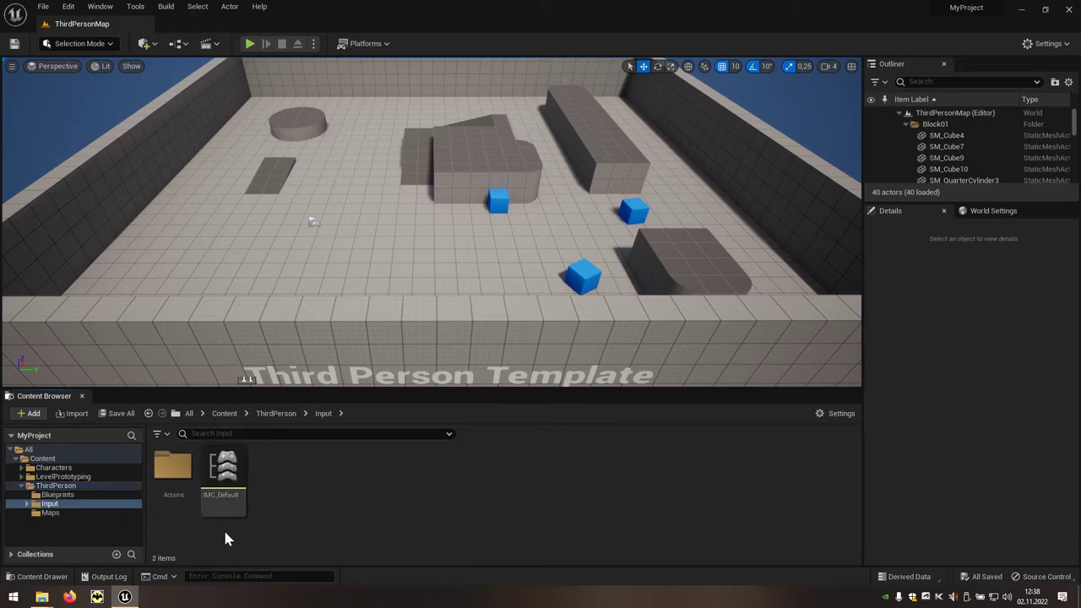
click(177, 507)
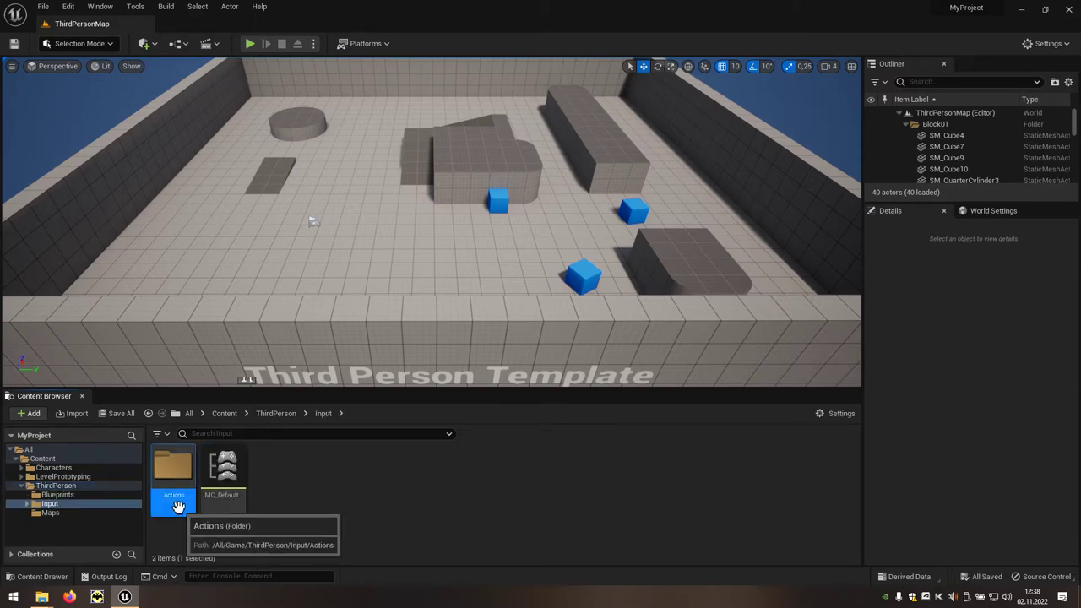
double_click(177, 507)
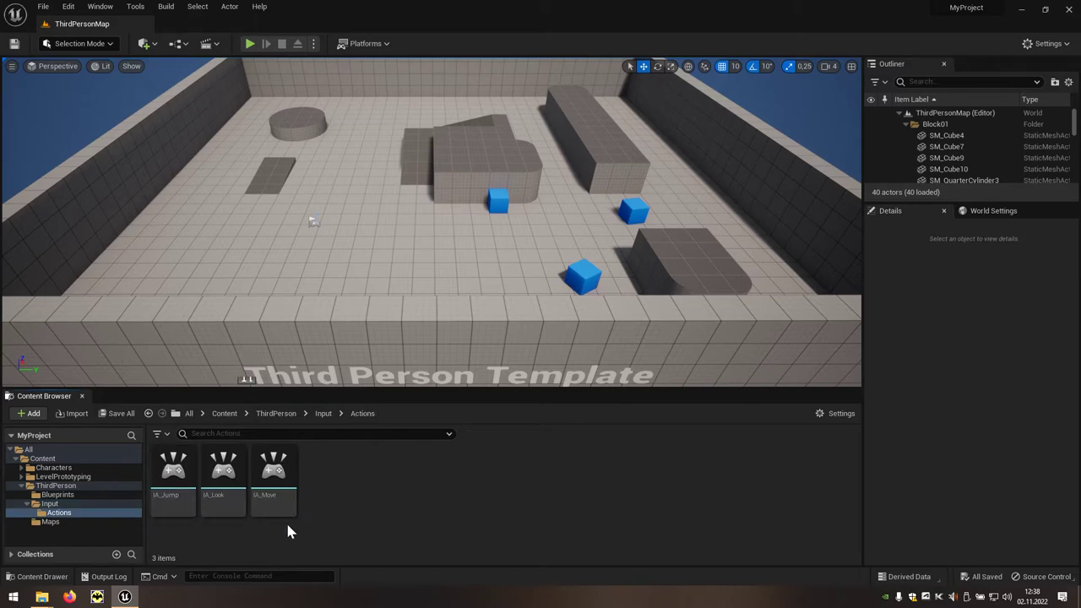
- Open the BP_ThirdPersonCharacter Blueprint from the ThirdPerson > Blueprints folder
click(278, 414)
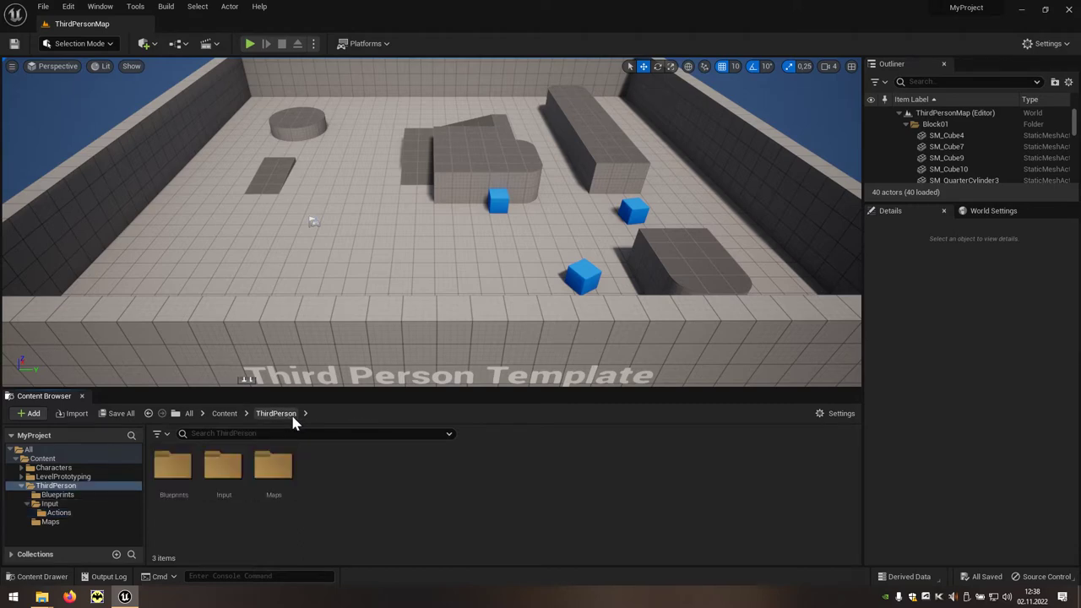
click(179, 504)
double_click(180, 505)
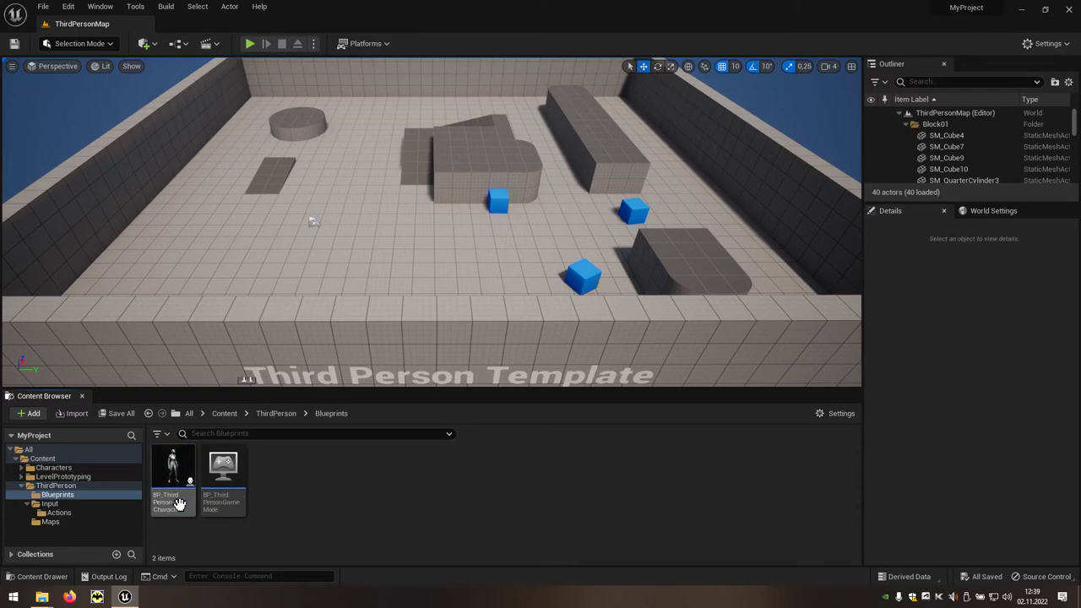
click(185, 501)
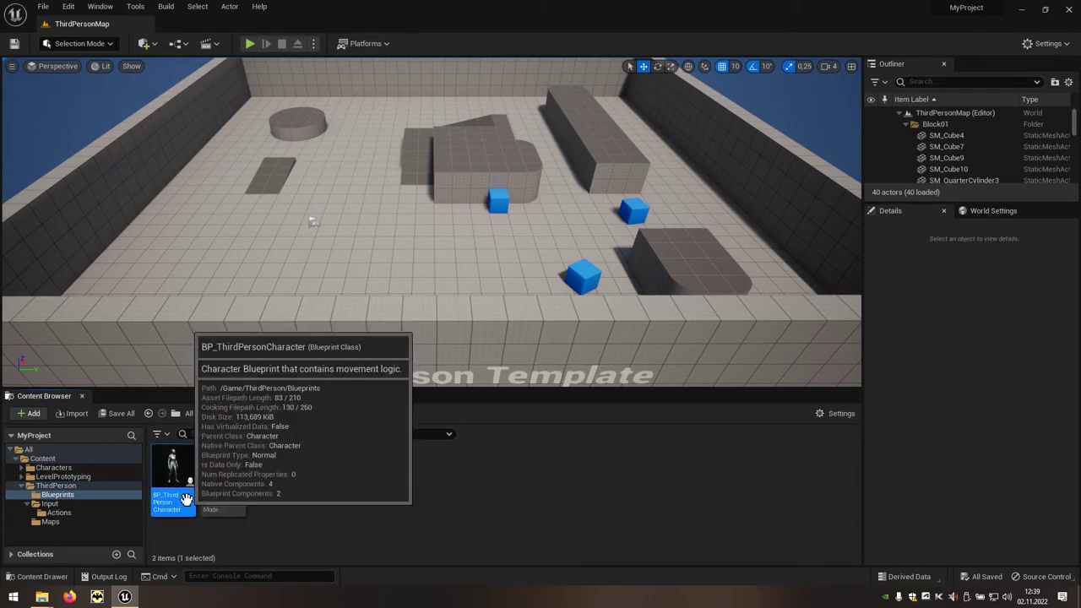
double_click(187, 499)
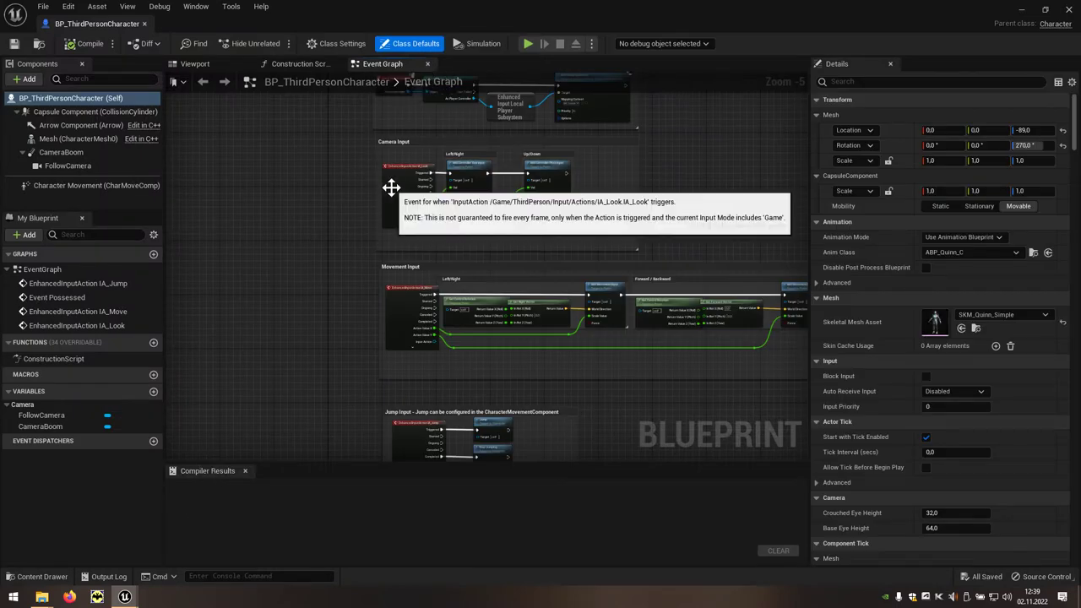
- Zoom in on the IA_Look camera nodes, then pan down to the IA_Move movement nodes
scroll(392, 186, up, 4)
right_drag(534, 283, 463, 281)
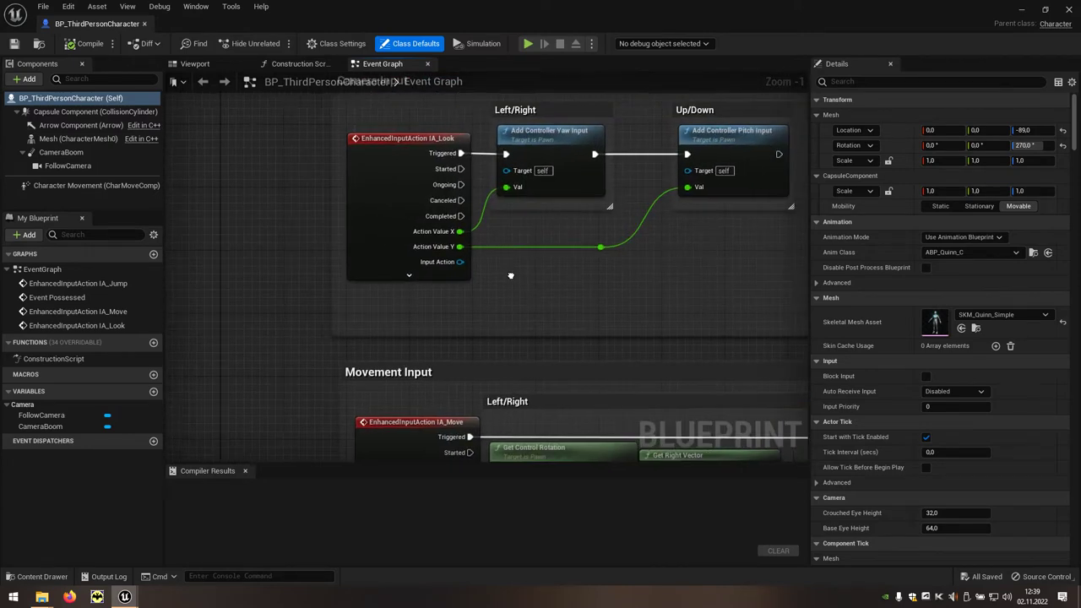
right_drag(474, 361, 384, 161)
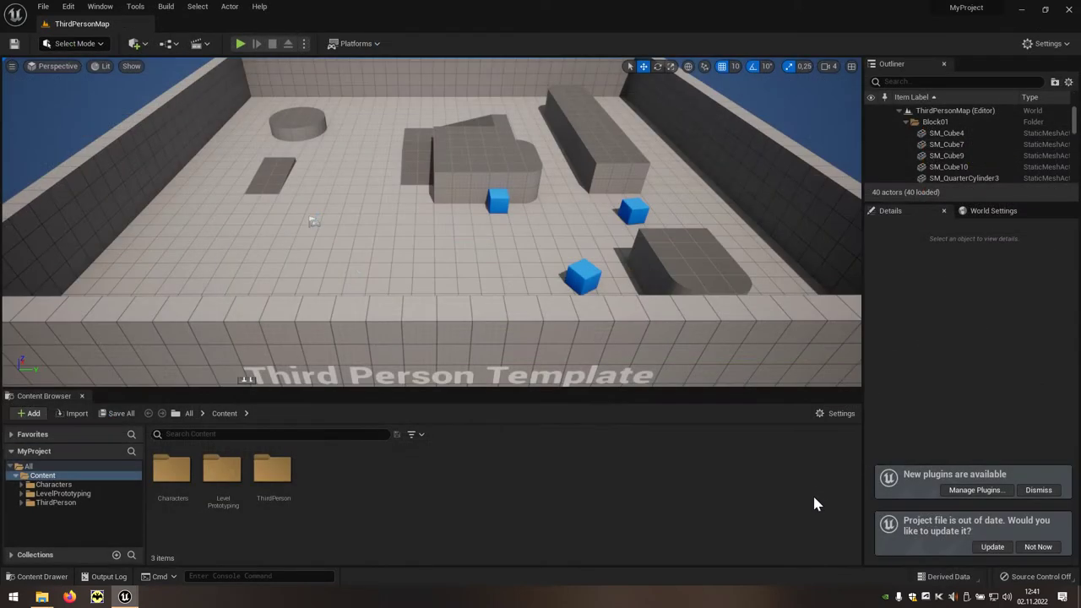
- Dismiss the plugins notice, update the project file, and reopen BP_ThirdPersonCharacter
click(1037, 492)
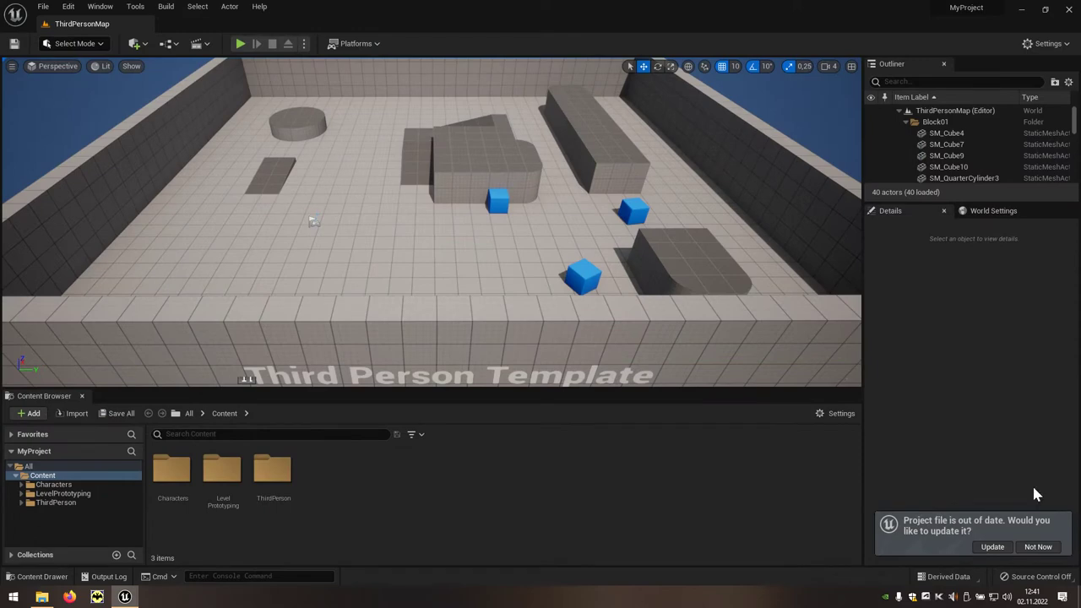
click(1003, 546)
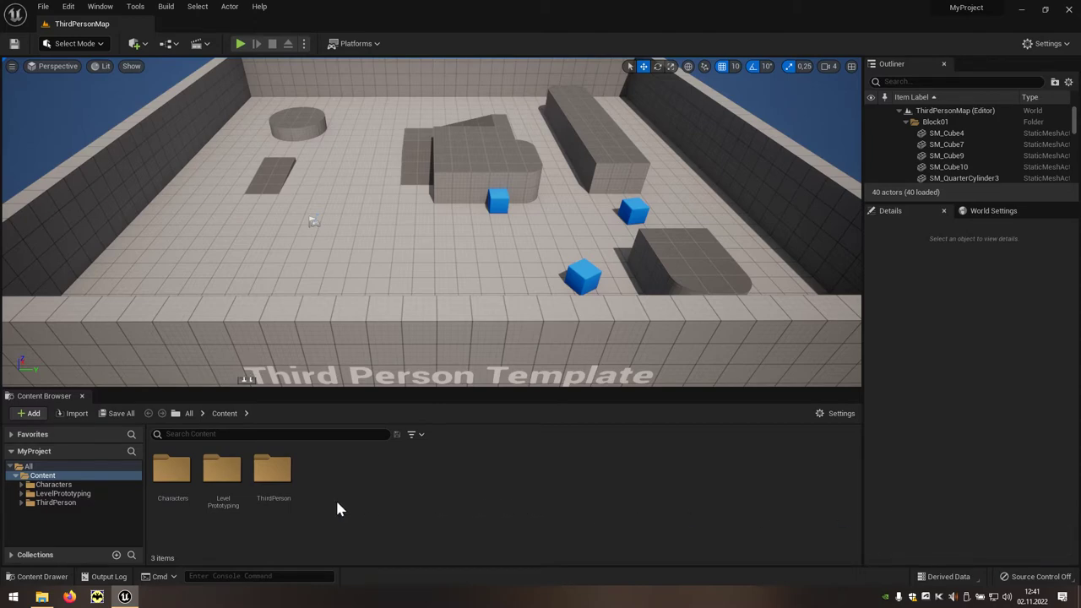
click(278, 507)
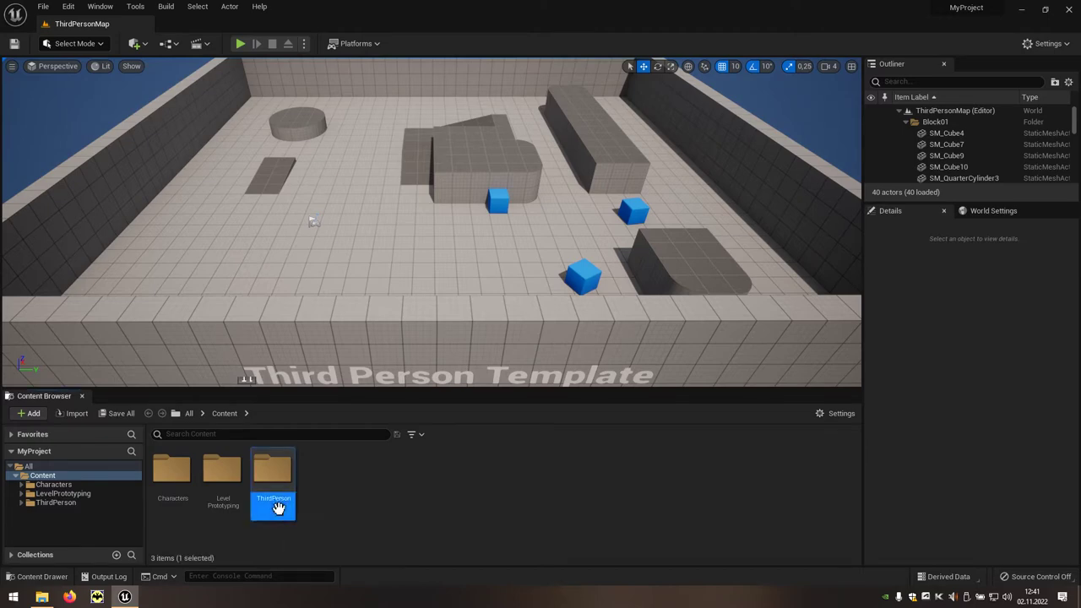
double_click(278, 506)
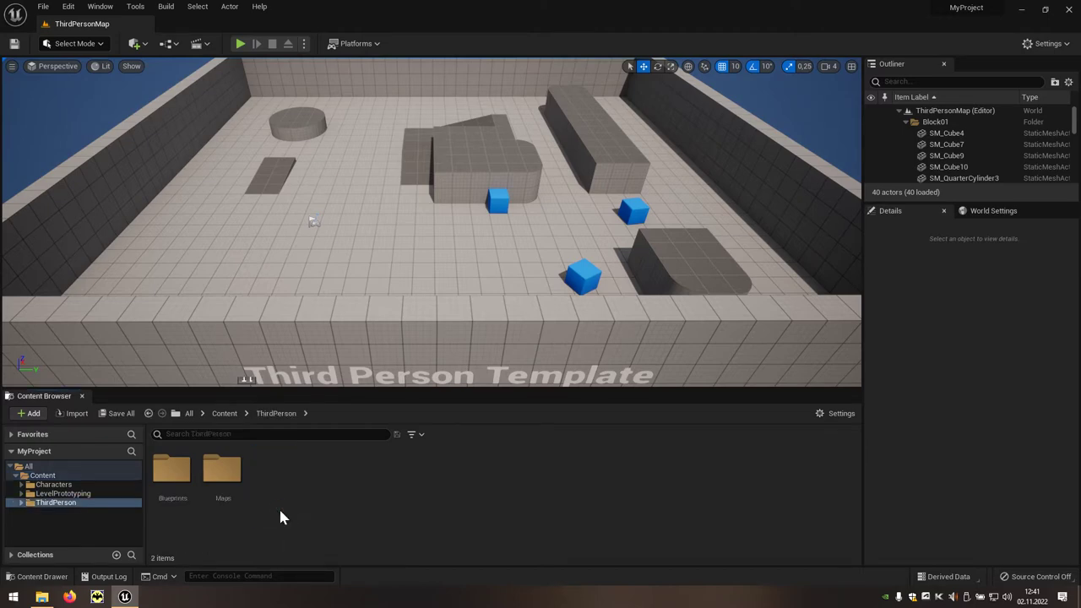
double_click(180, 510)
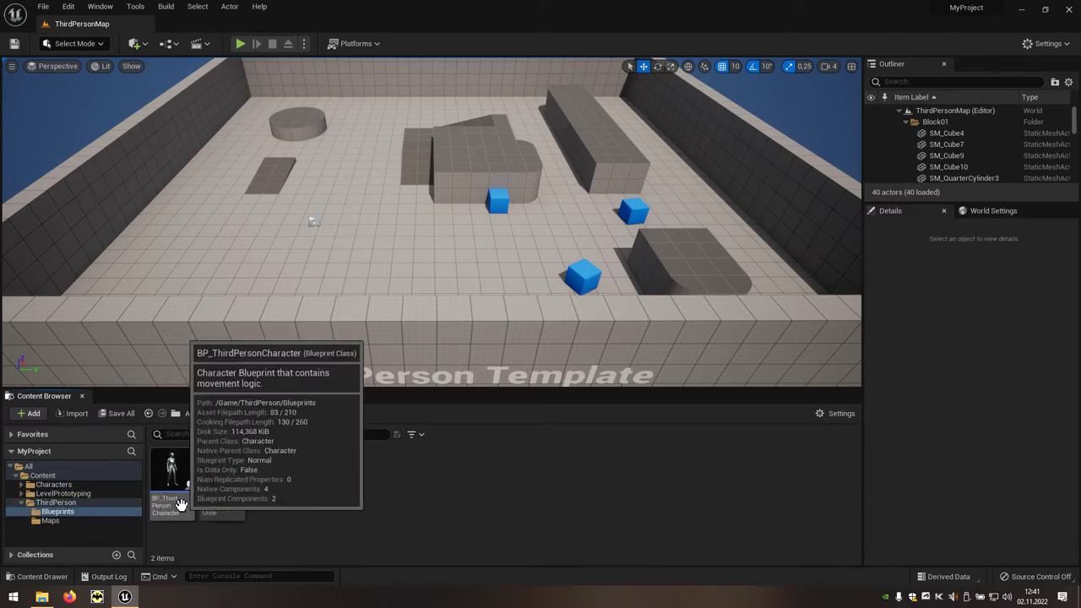
double_click(180, 503)
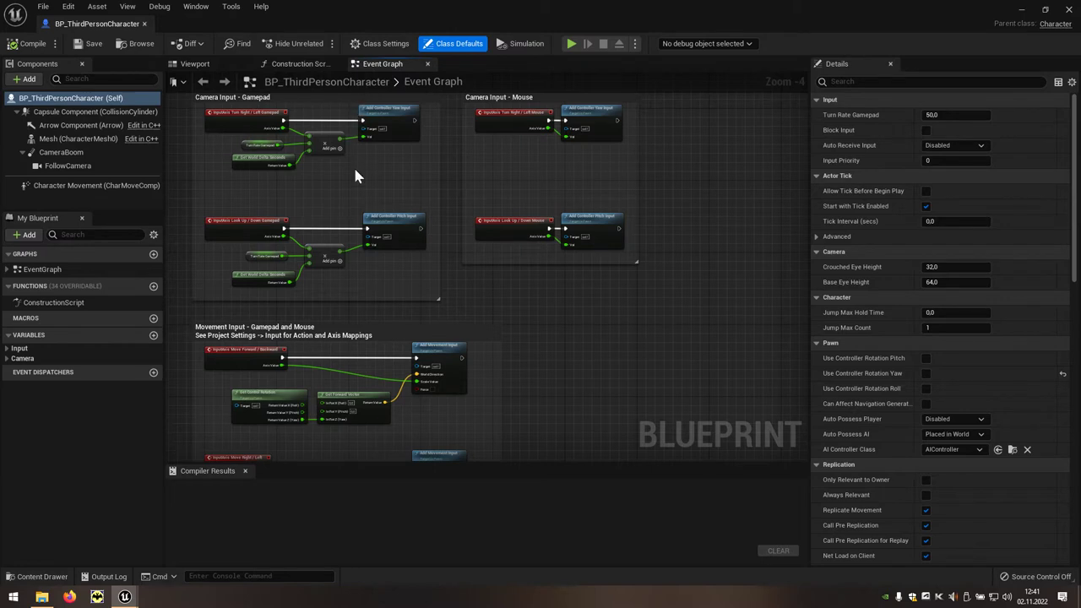
- Inspect the old InputAxis Camera Input and Movement Input nodes, then close BP_ThirdPersonCharacter
right_drag(353, 165, 363, 175)
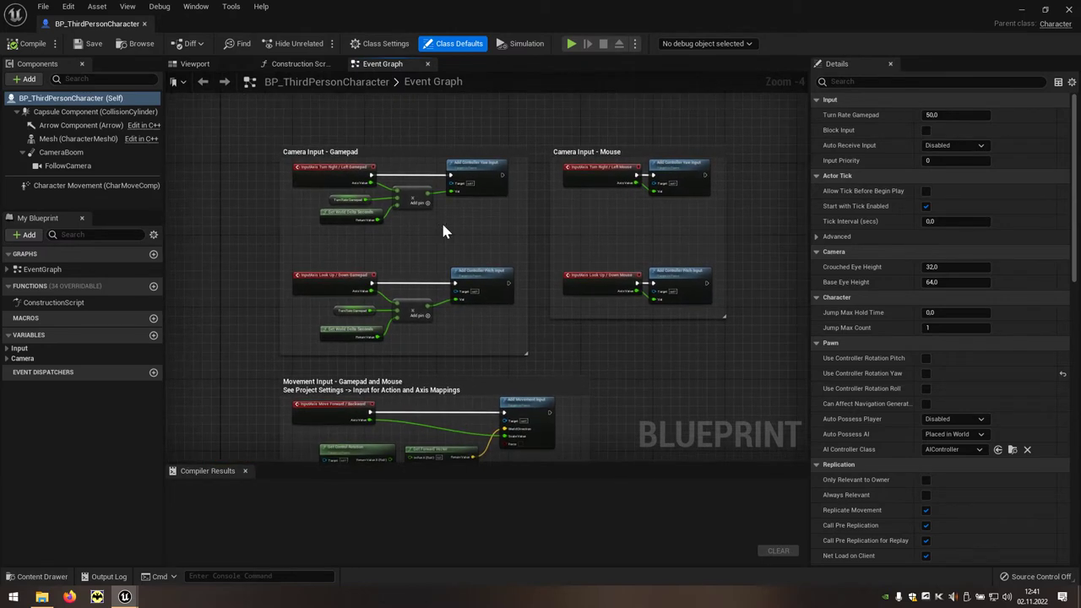
scroll(443, 230, up, 2)
scroll(444, 228, up, 1)
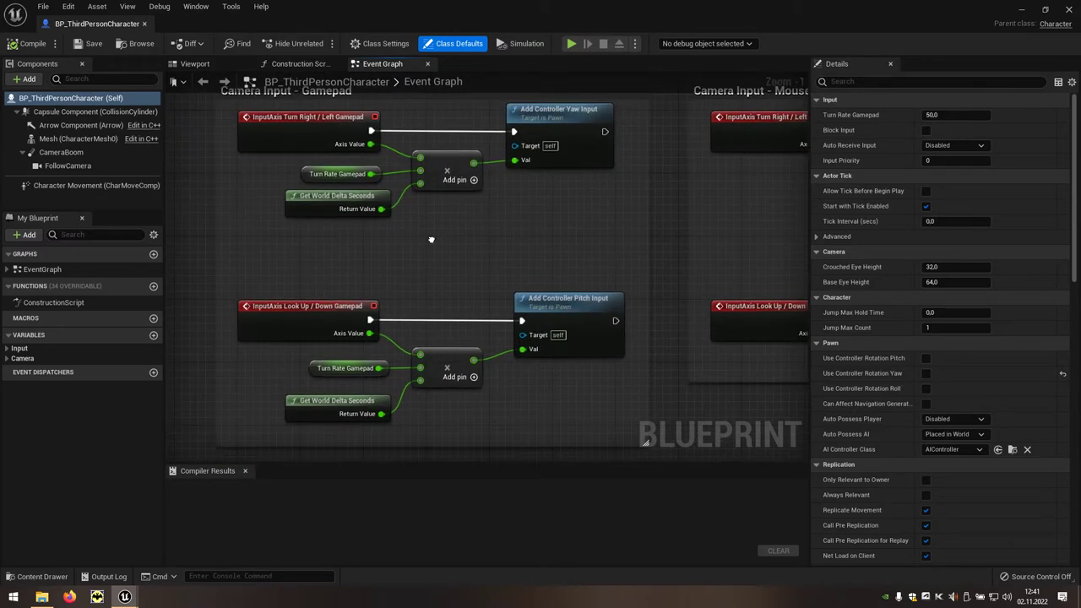
right_drag(522, 397, 544, 83)
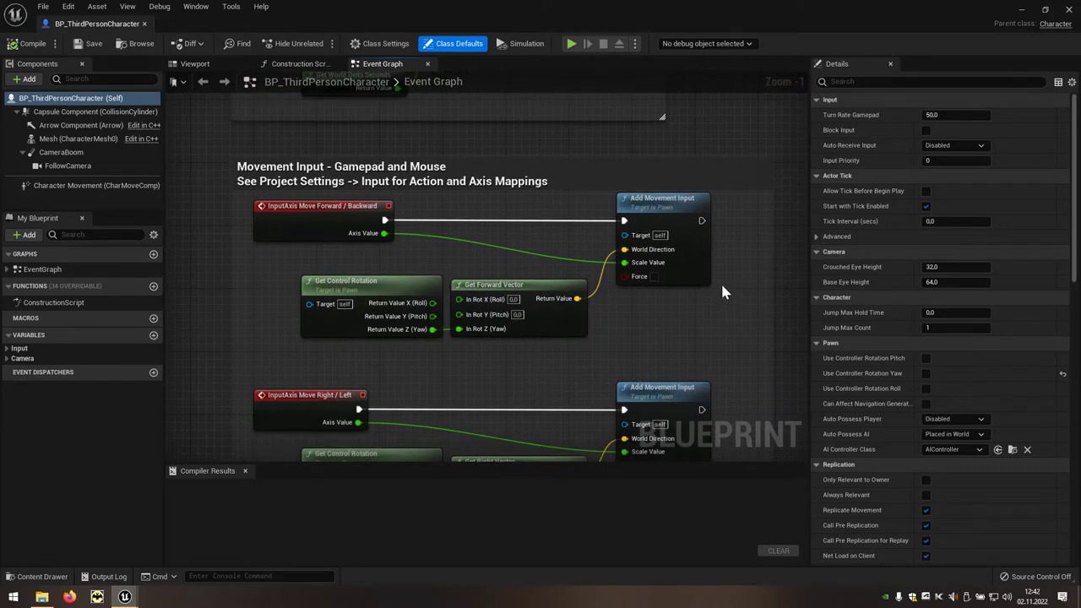
click(1068, 10)
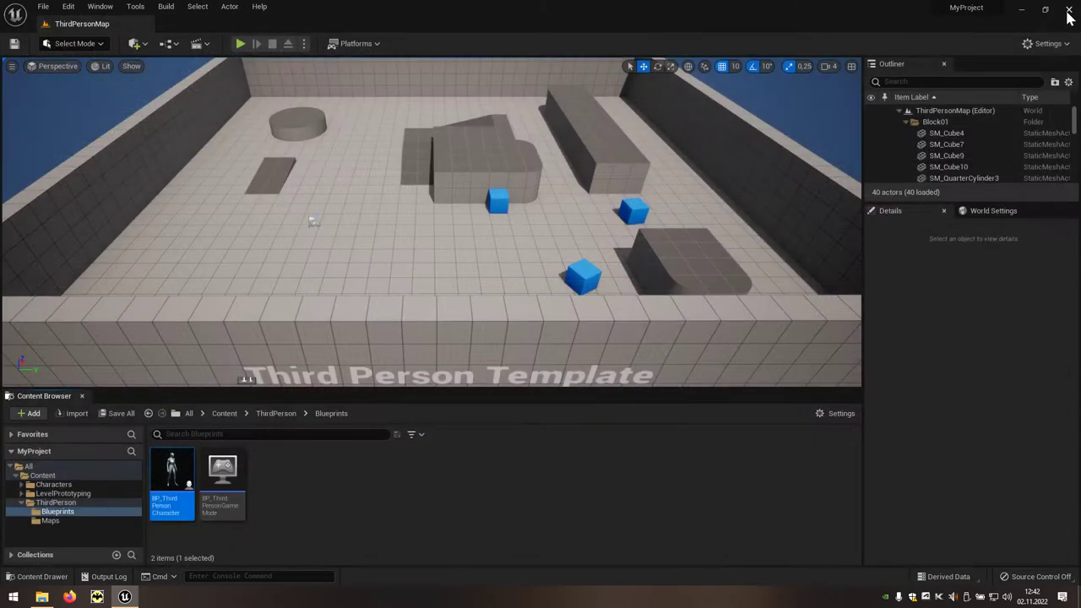
- Enable the beta Enhanced Input plugin in the Plugins browser
click(73, 11)
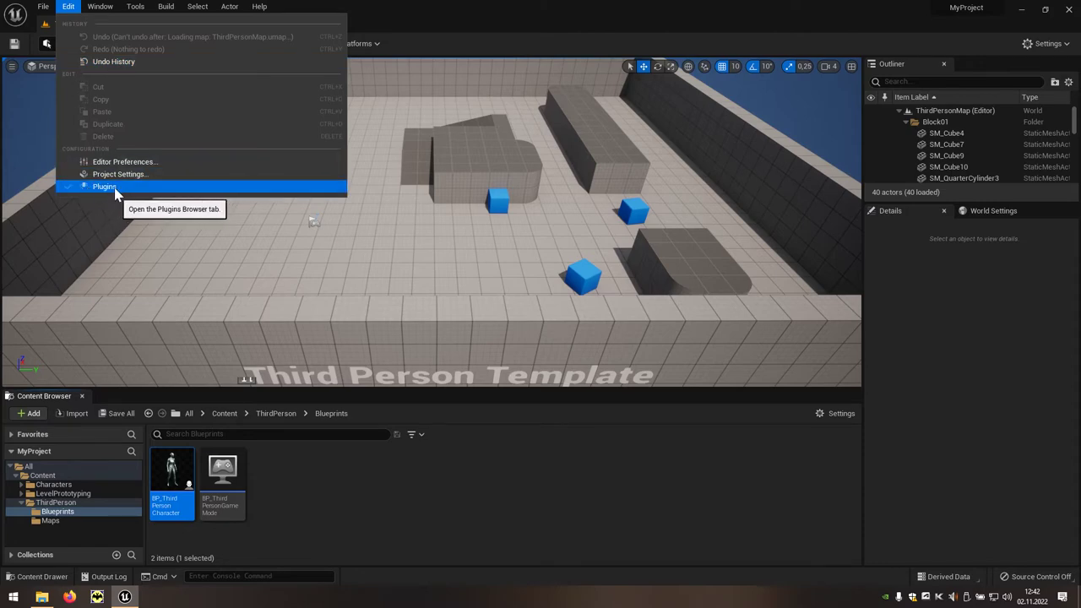
click(79, 186)
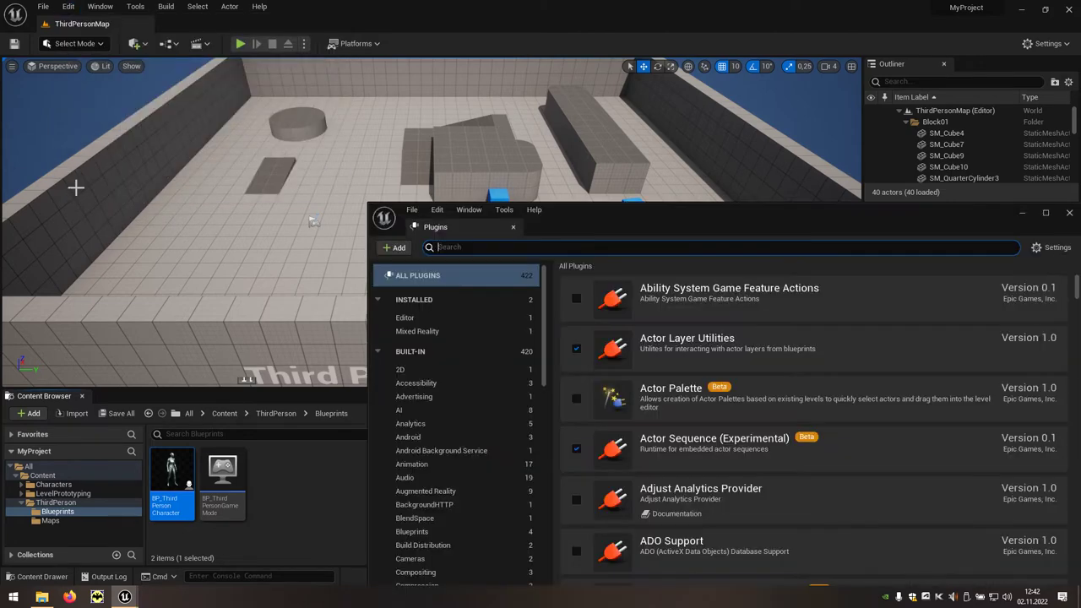
drag(614, 213, 477, 120)
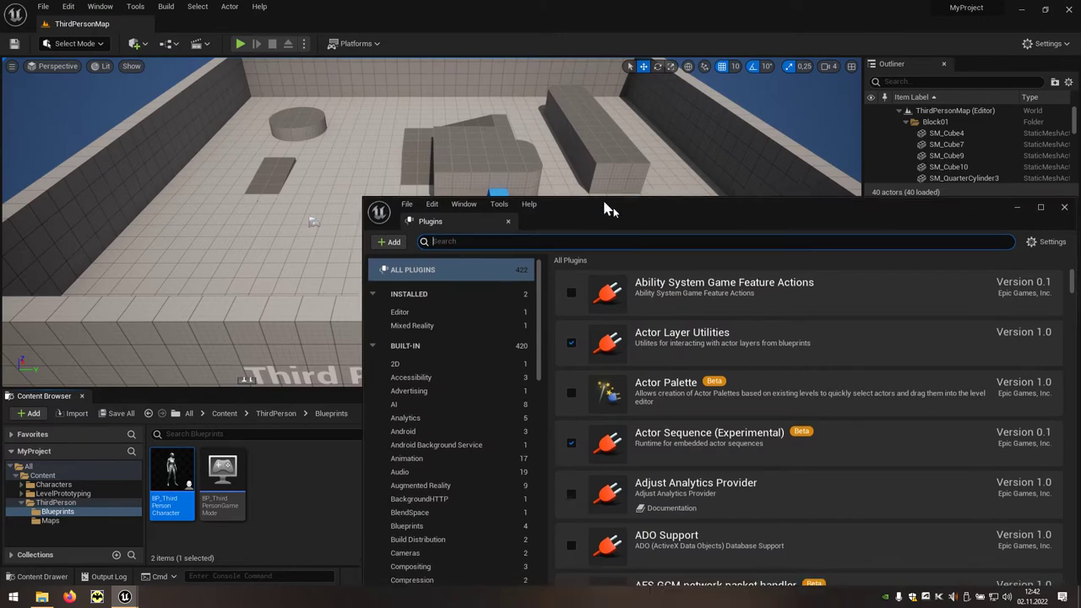
text(enhan)
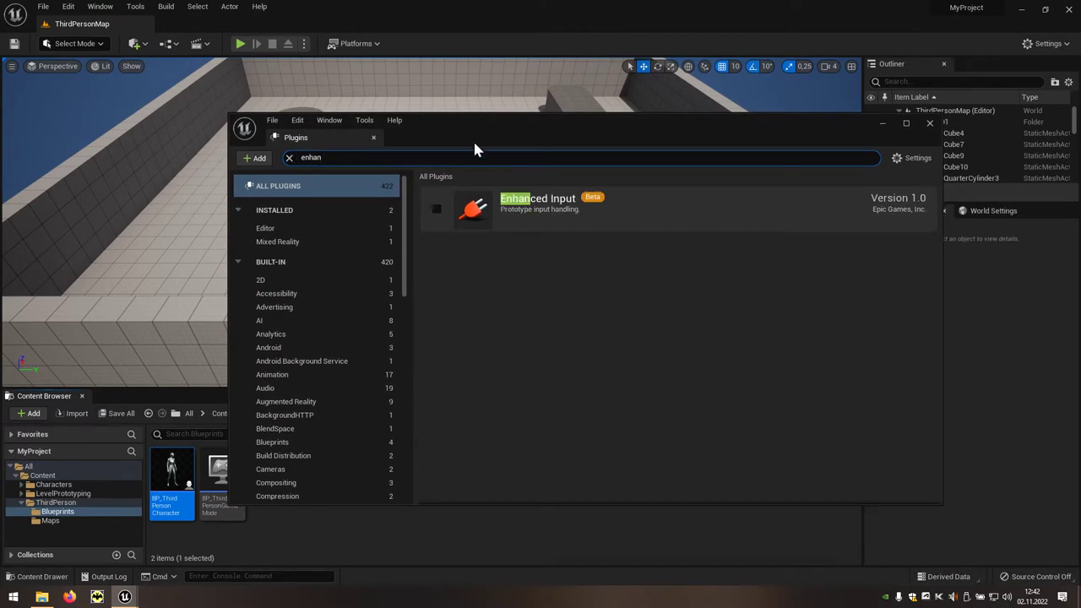
click(437, 209)
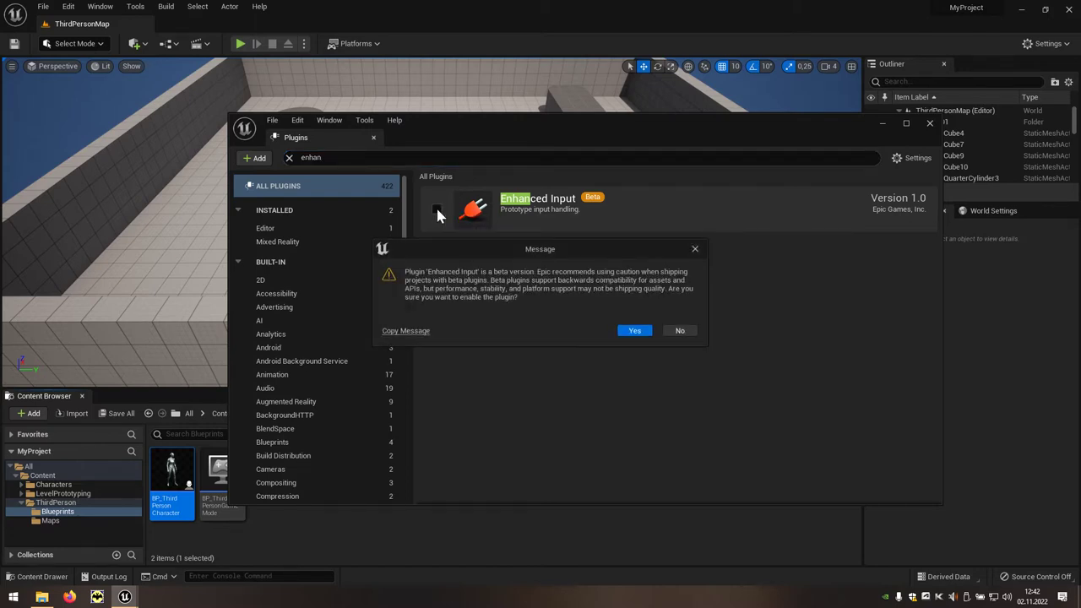
click(638, 333)
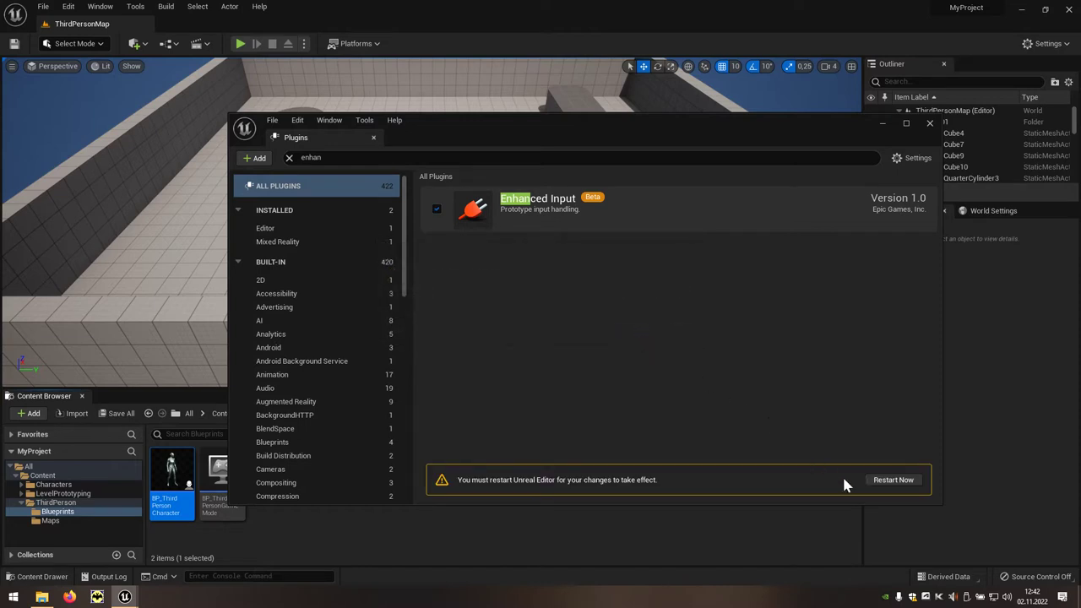
- Restart the editor, confirm Enhanced Input is enabled, and close the Plugins window
click(889, 481)
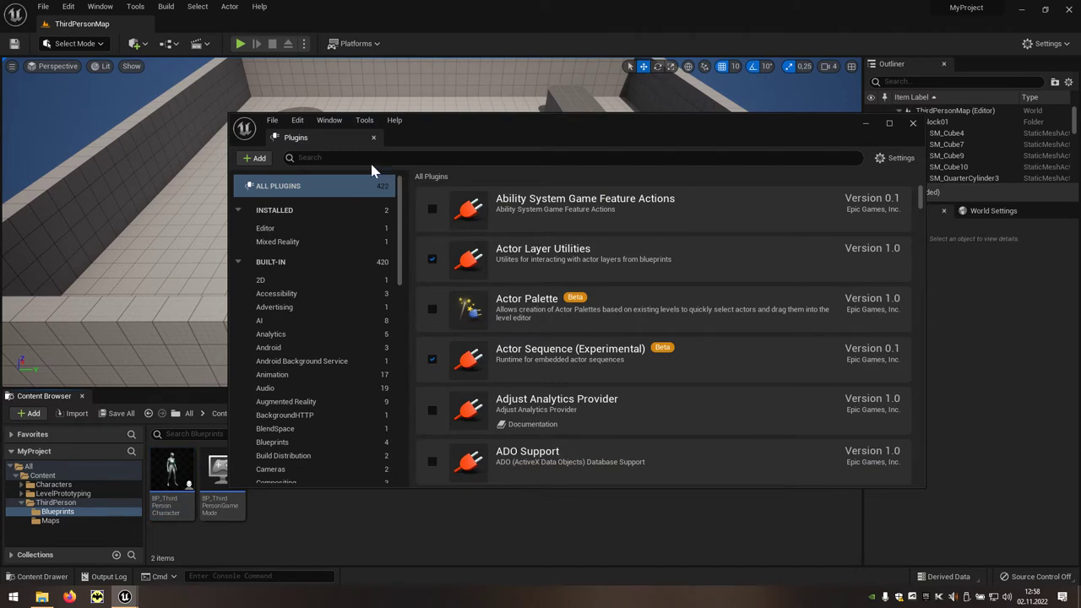
text(enh)
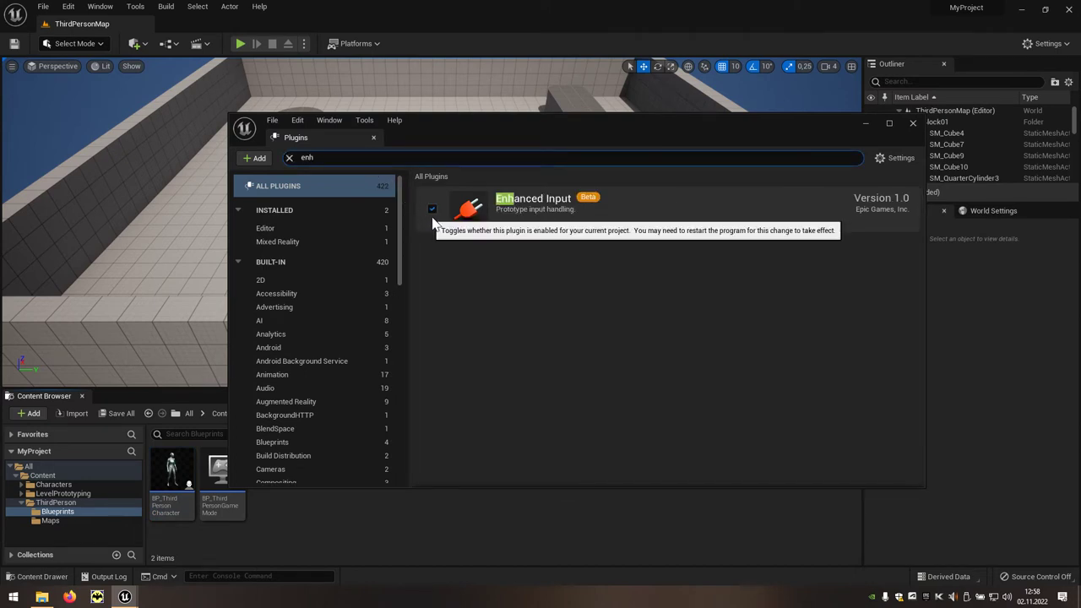
click(912, 123)
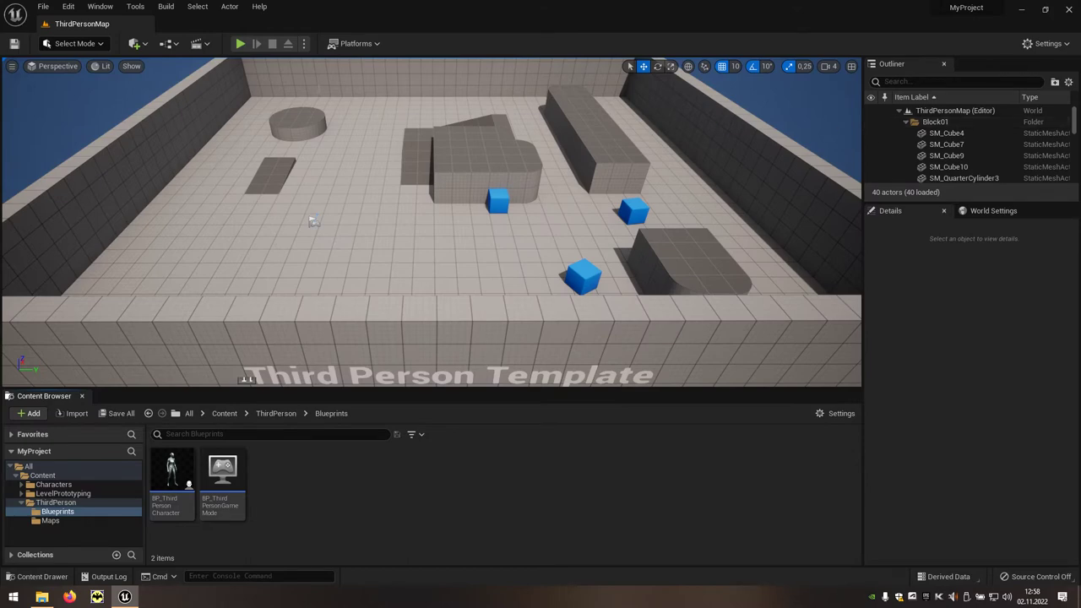
- Open Project Settings maximized at the Engine - Input page
click(62, 10)
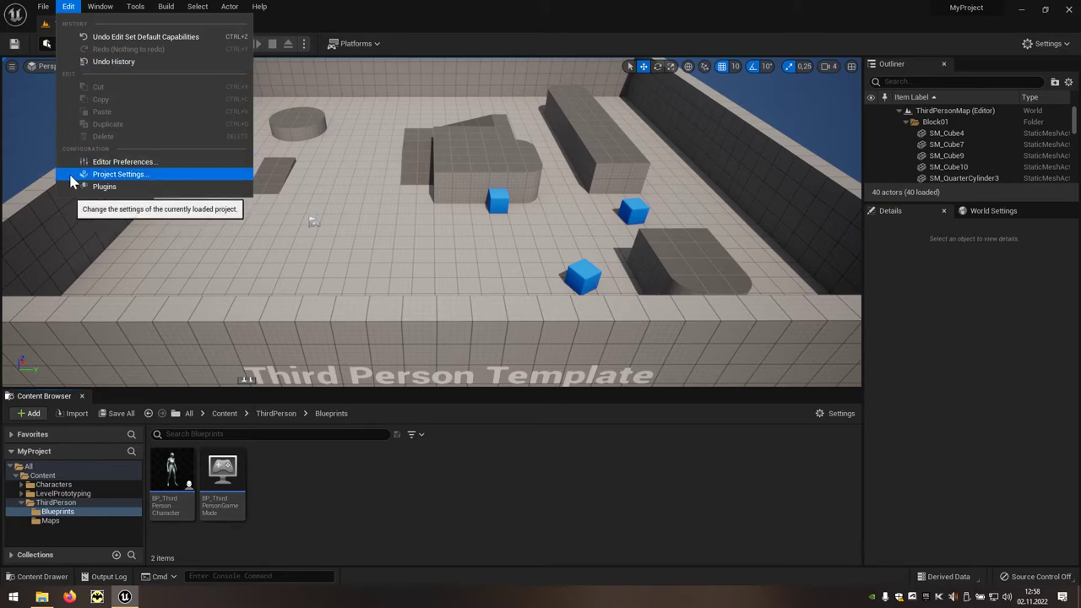
click(158, 179)
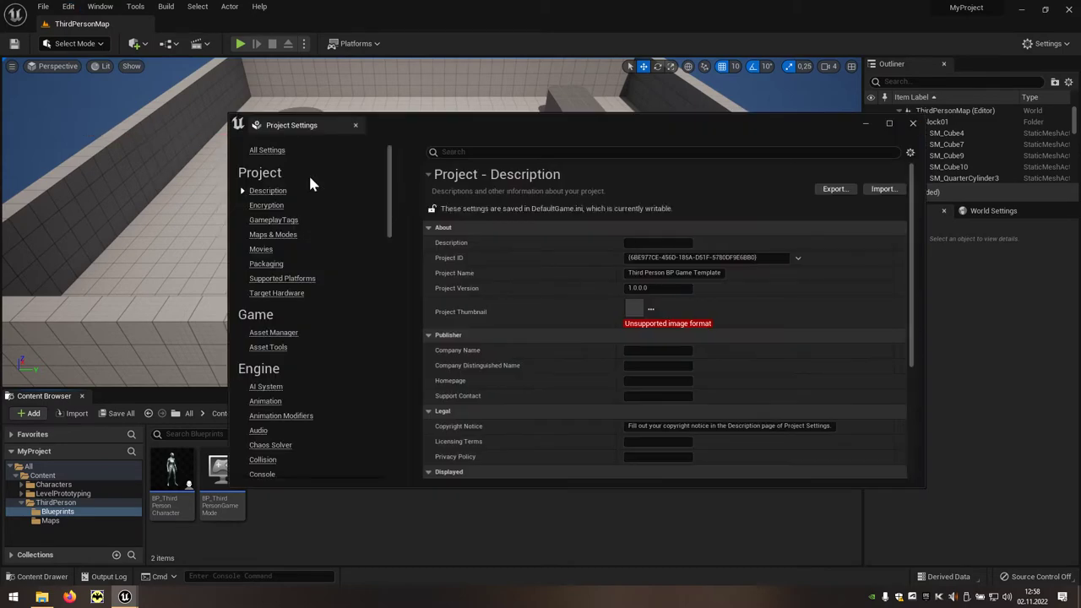
click(889, 123)
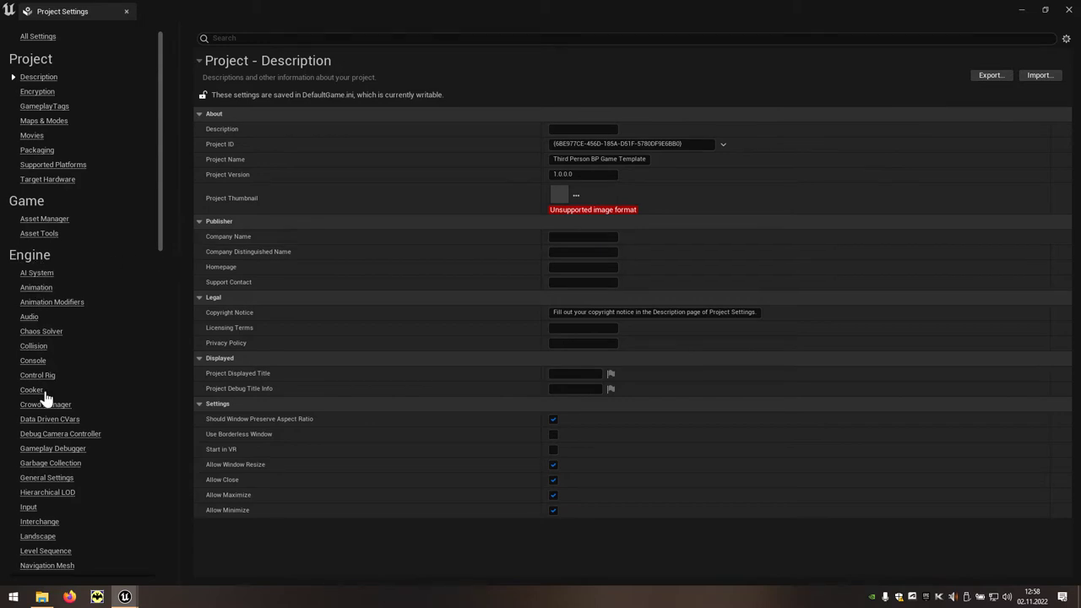
click(31, 509)
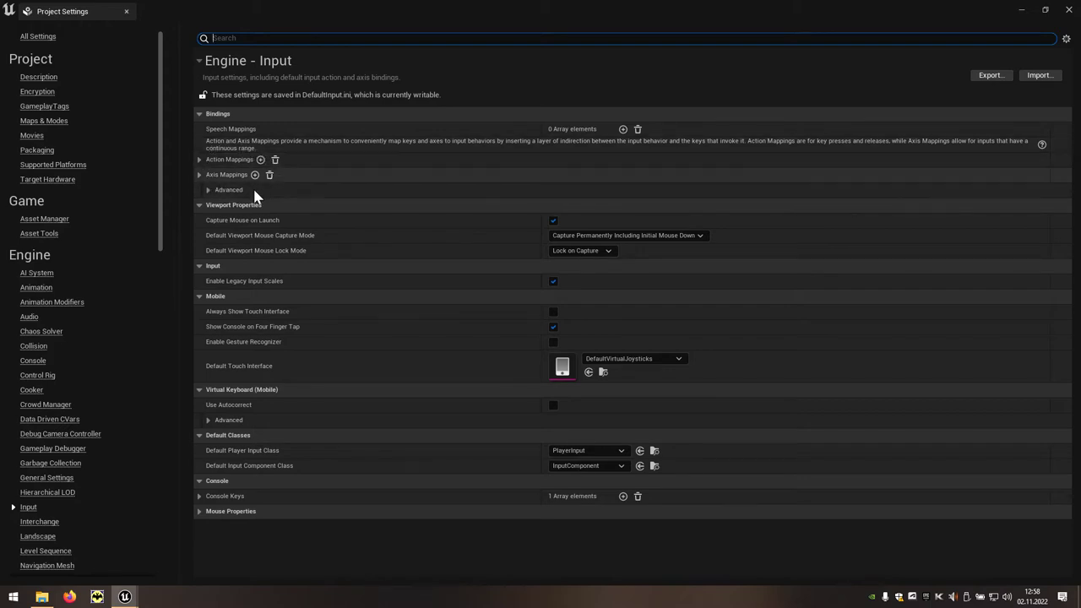
- Inspect the Jump action mapping and the Move Forward/Backward and Move Right/Left axis keys
click(199, 160)
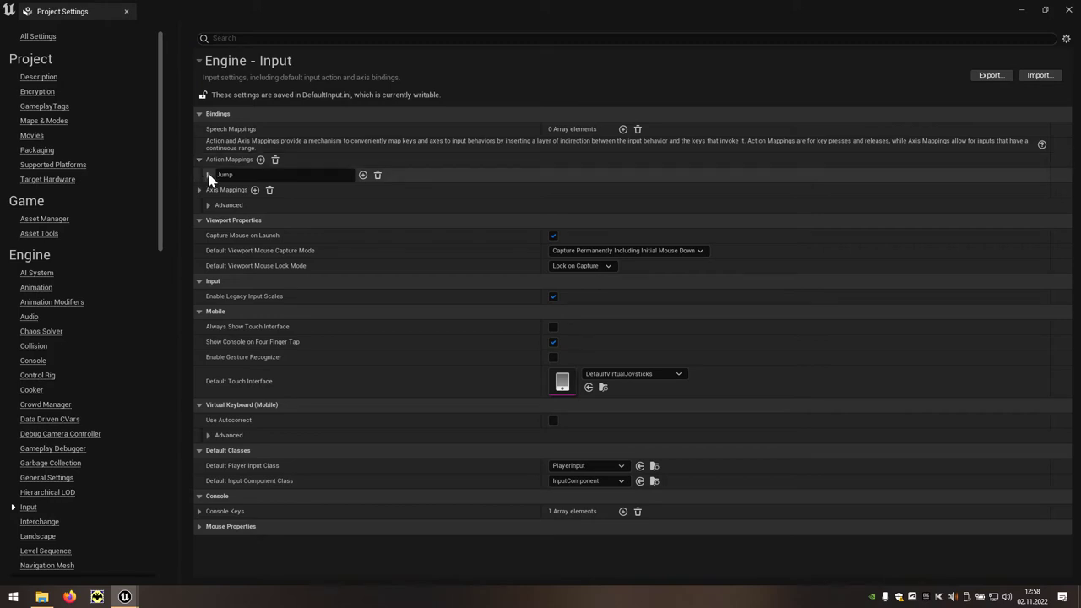
click(208, 175)
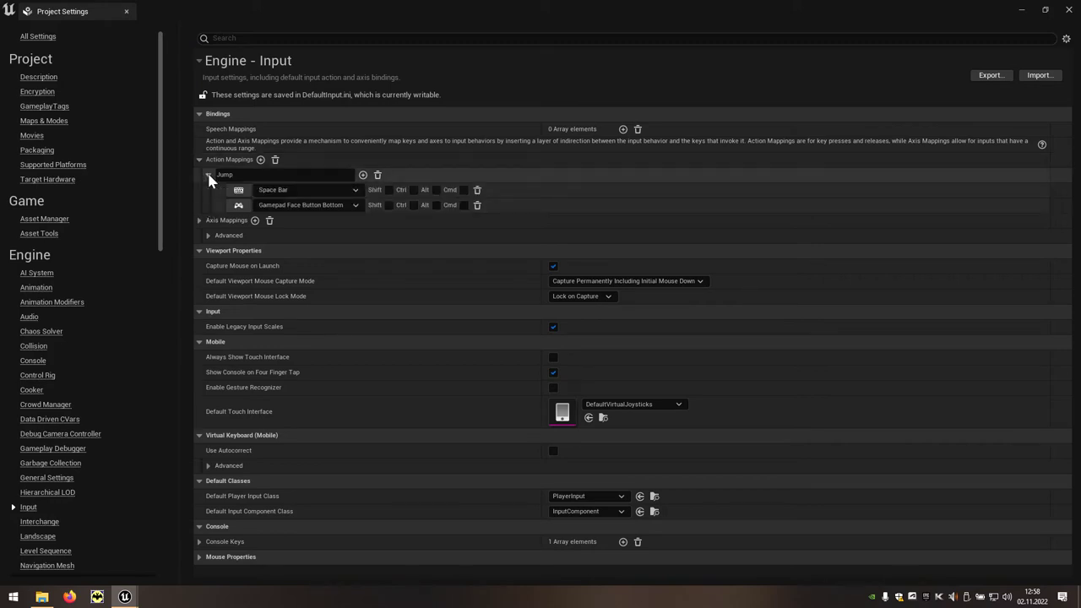
click(200, 162)
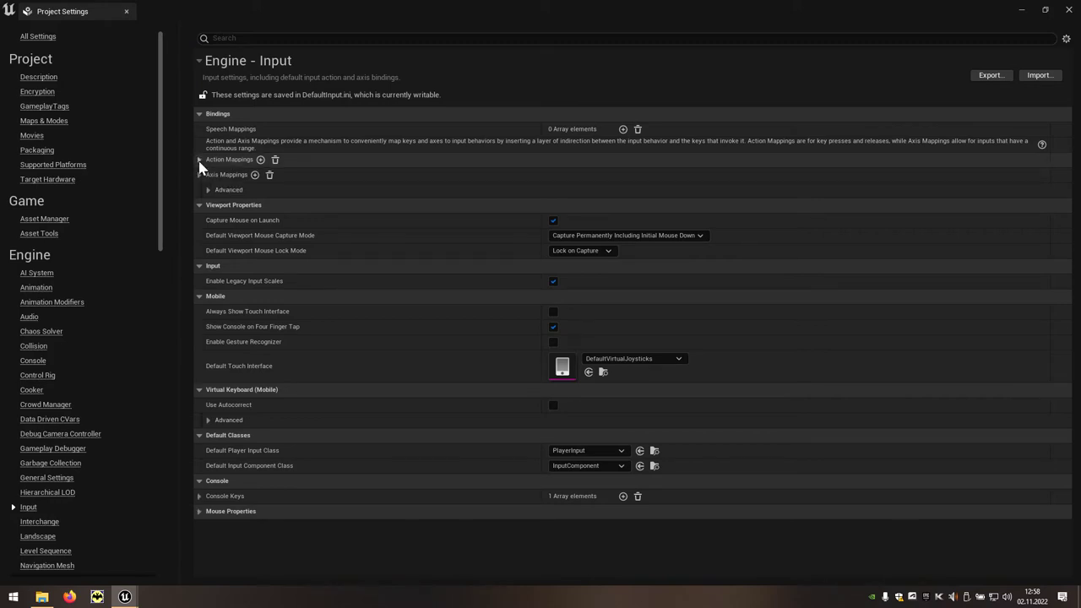
click(199, 176)
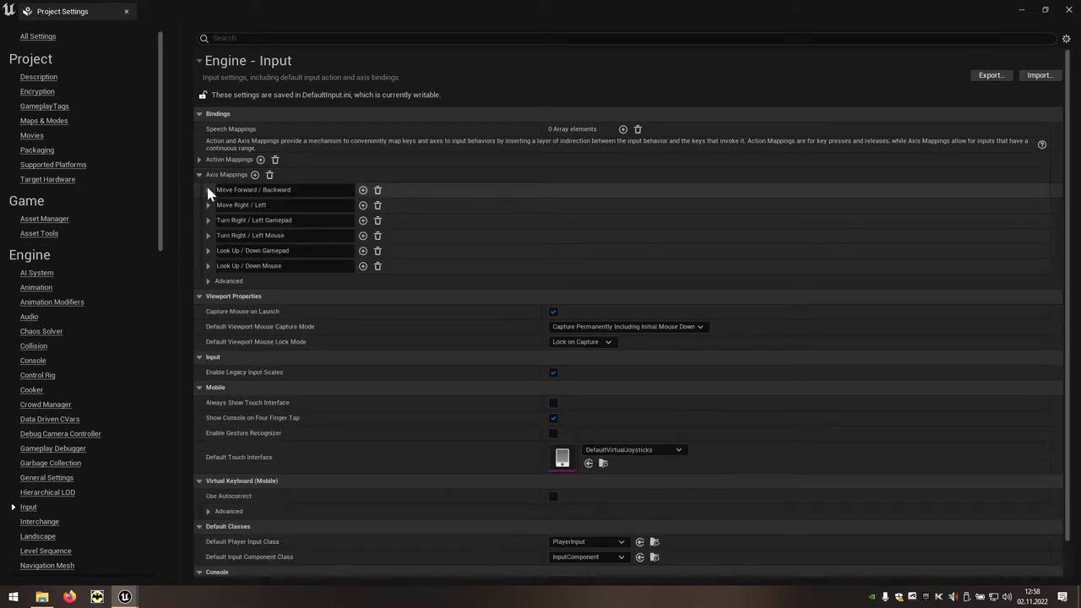
click(208, 189)
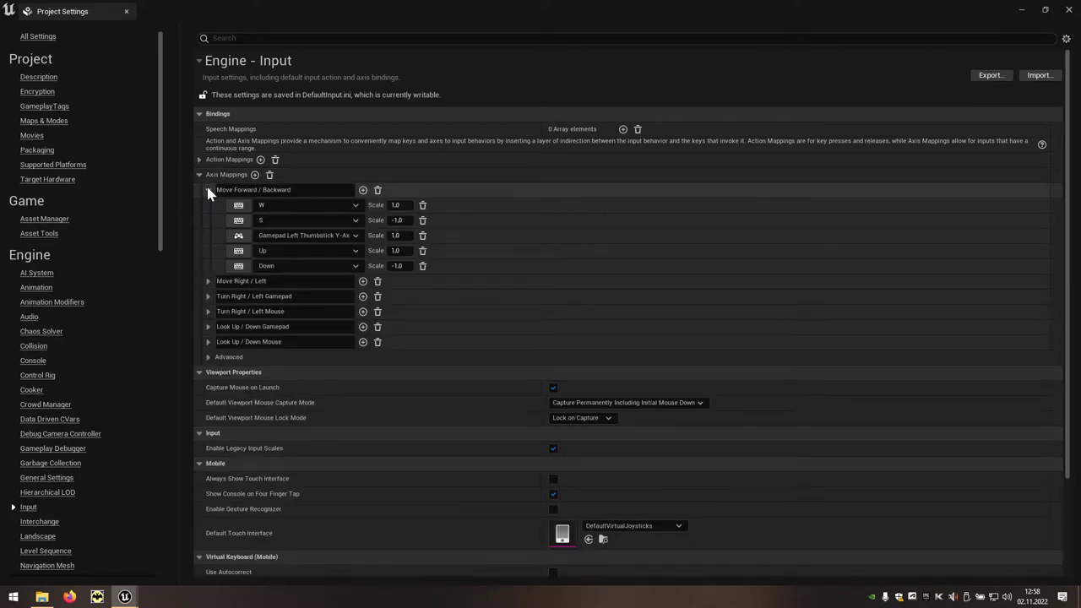
click(208, 189)
click(208, 206)
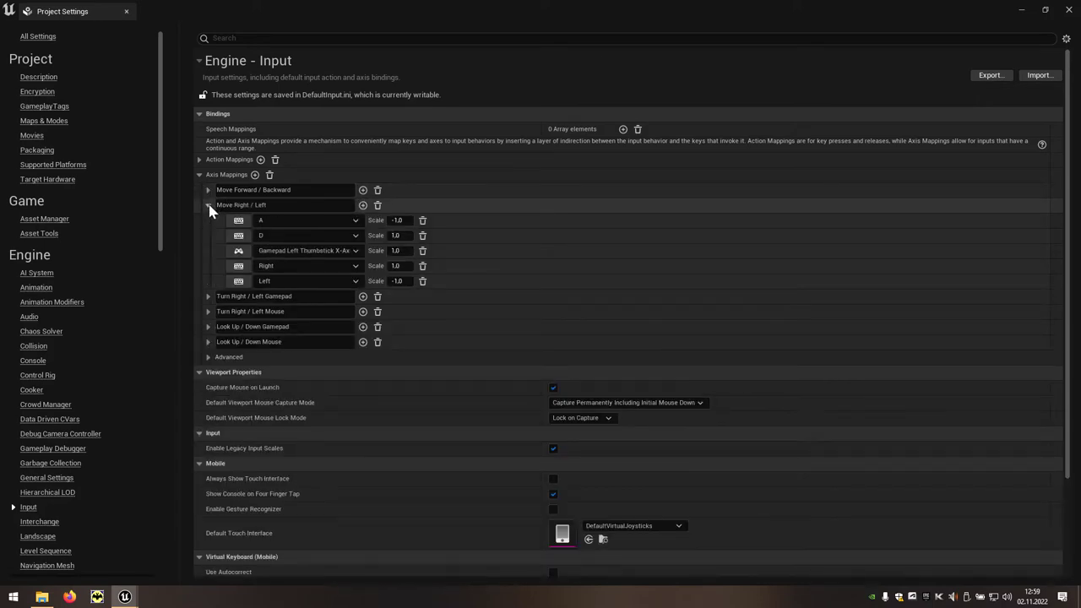
click(208, 205)
click(199, 174)
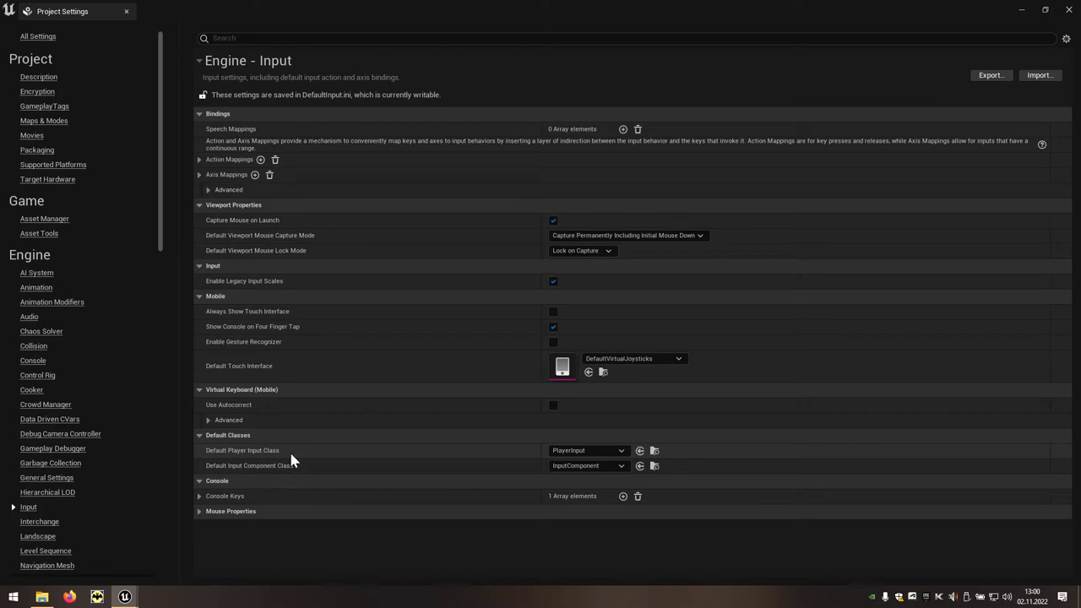
- Under Default Classes choose EnhancedPlayerInput and EnhancedInputComponent, then close Project Settings
click(606, 450)
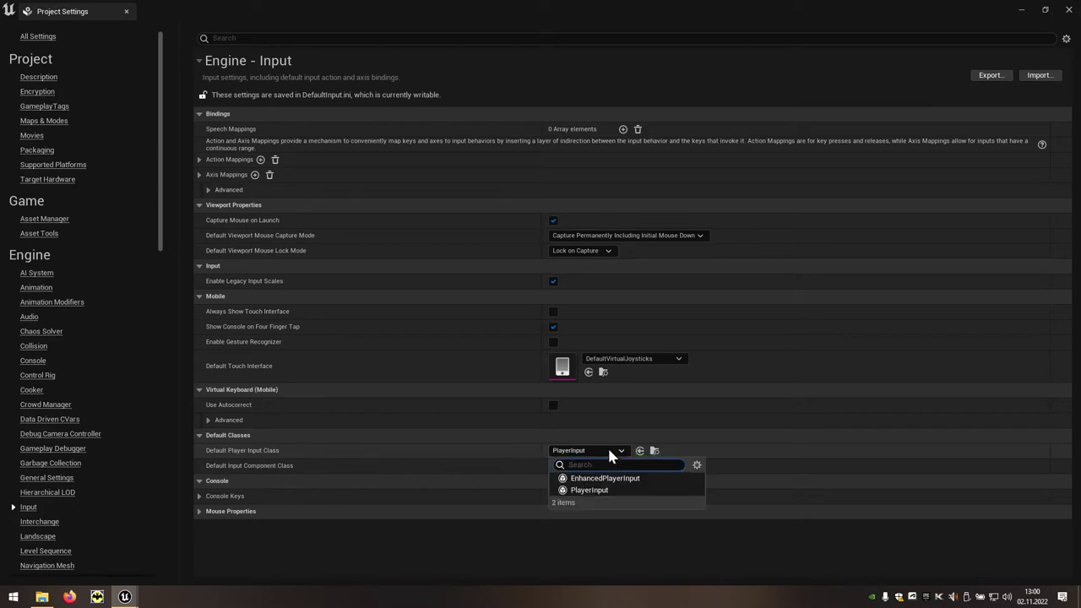
click(642, 480)
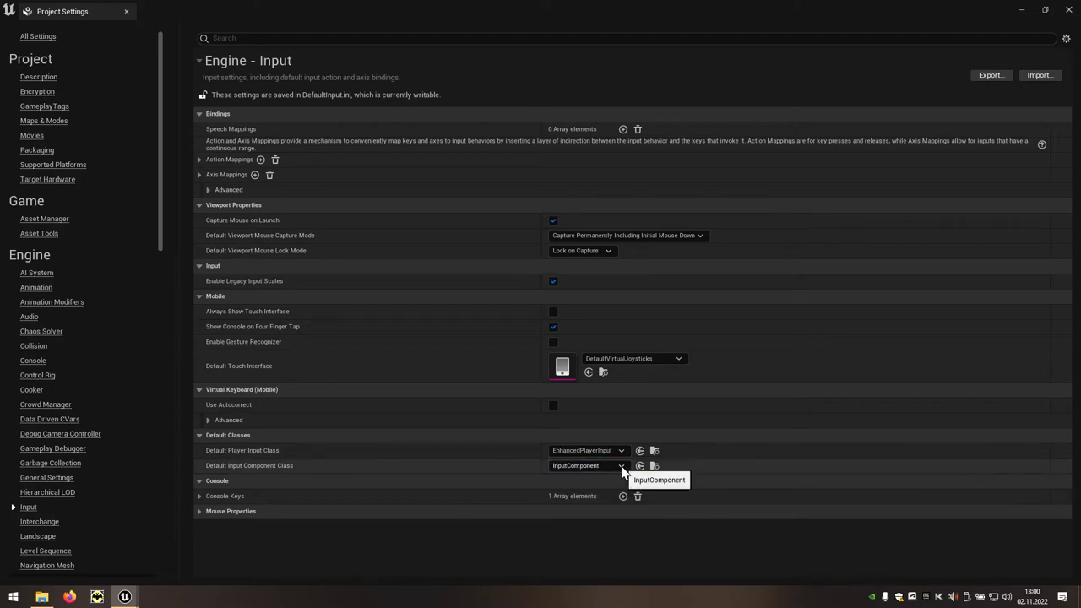
click(622, 467)
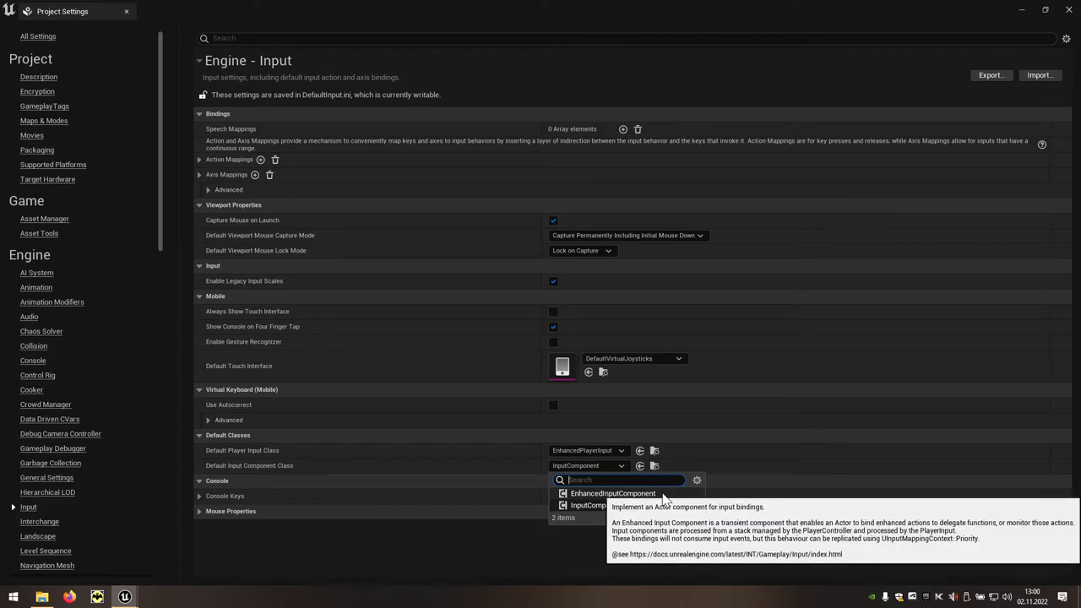
click(663, 495)
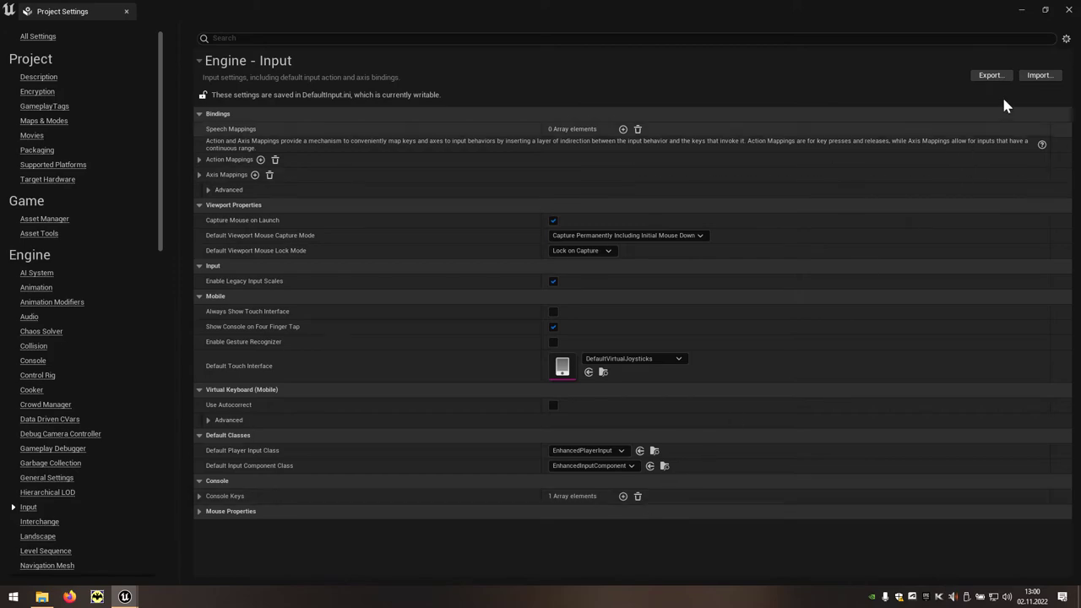
click(1070, 10)
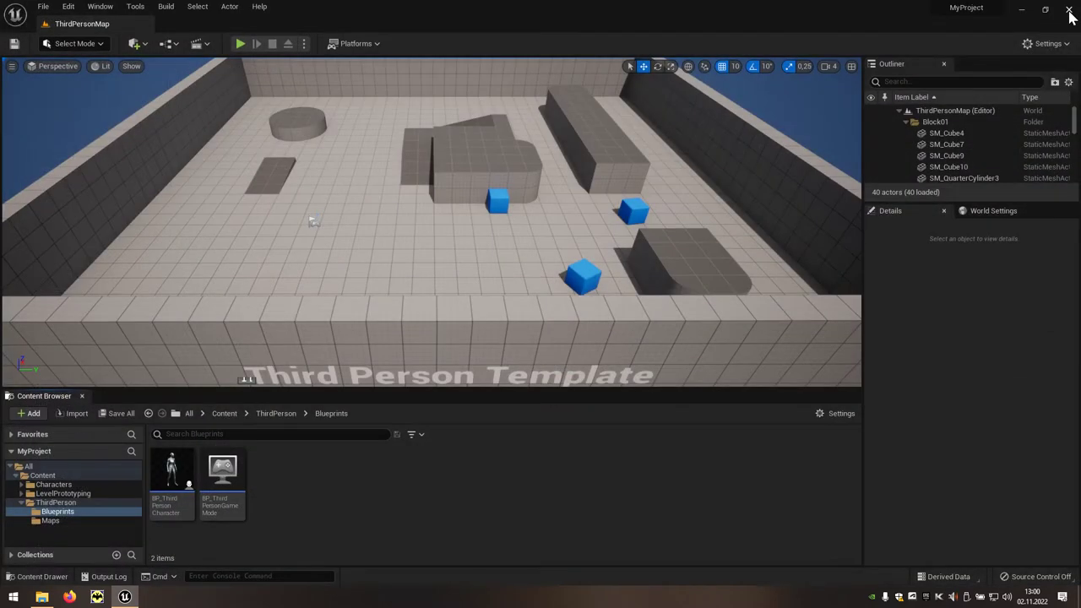
- Add a new folder named EnhancedInput under ThirdPerson and open it
click(268, 415)
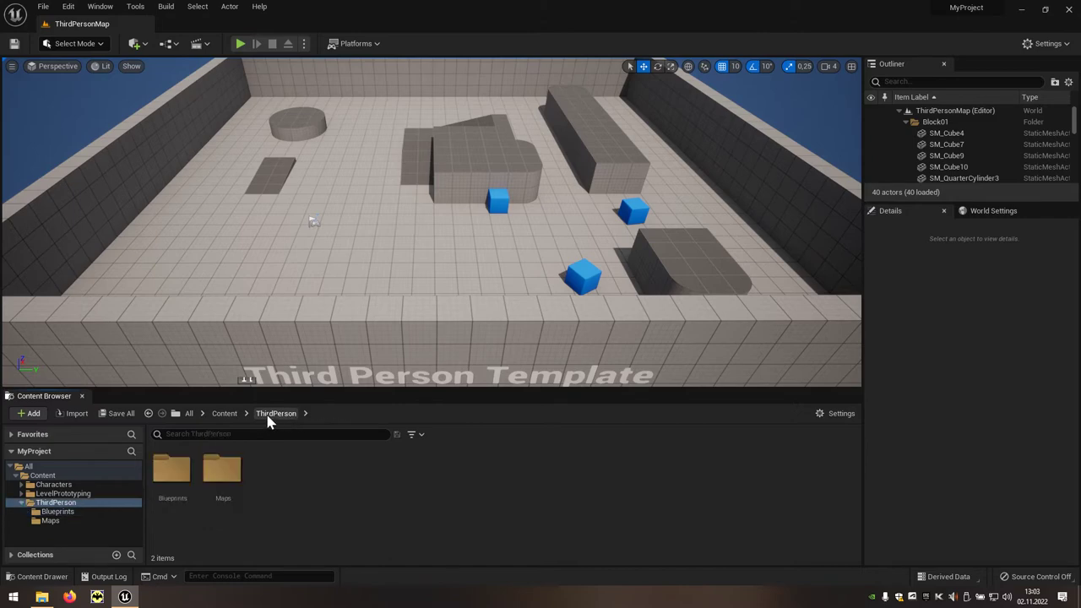
right_click(291, 469)
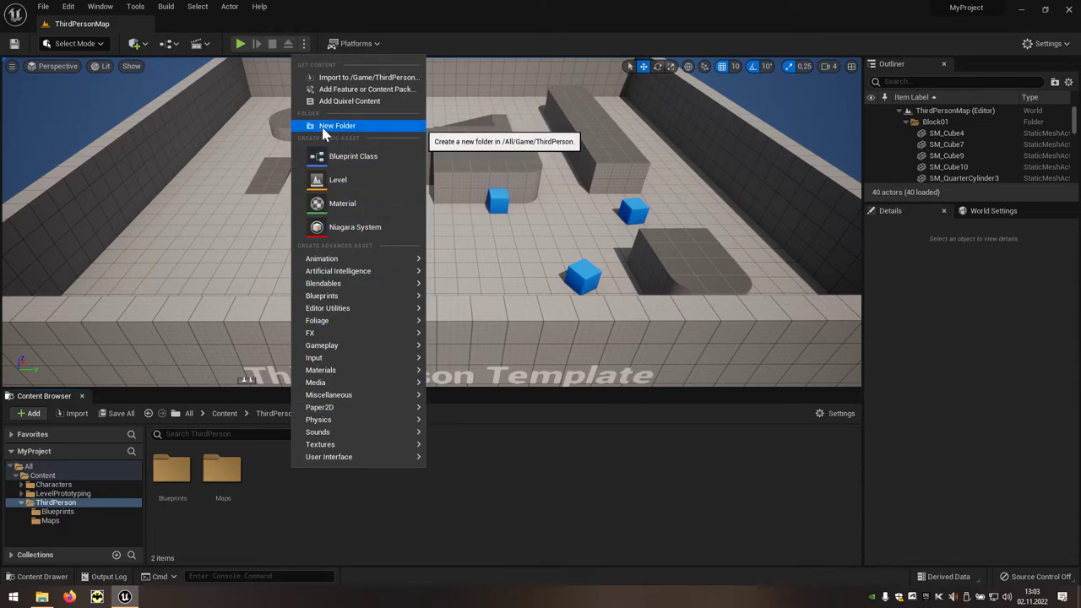
click(365, 126)
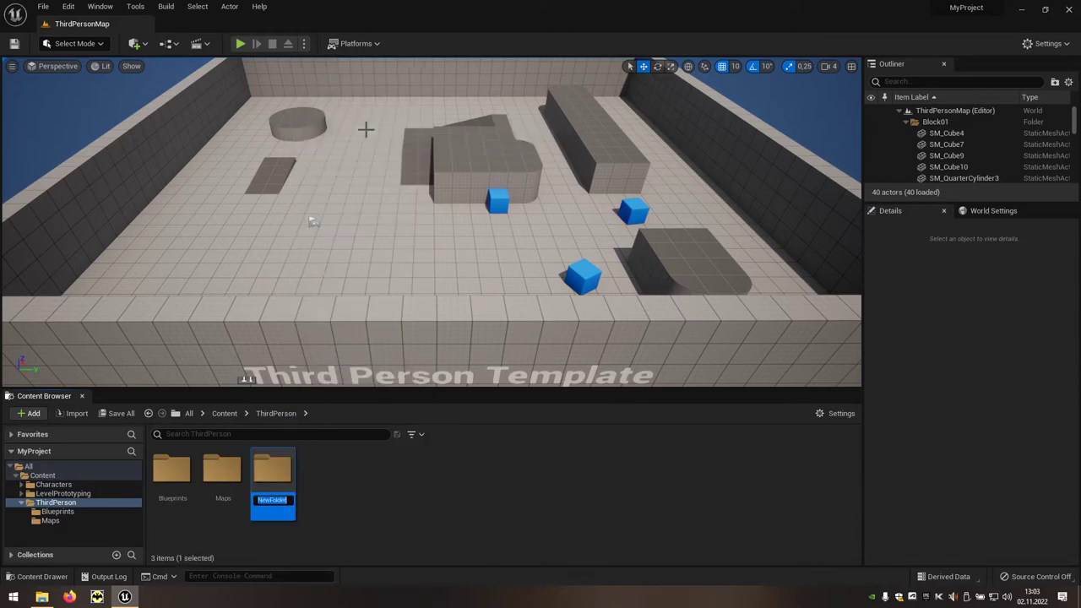
text(E)
text(Input)
key(Return)
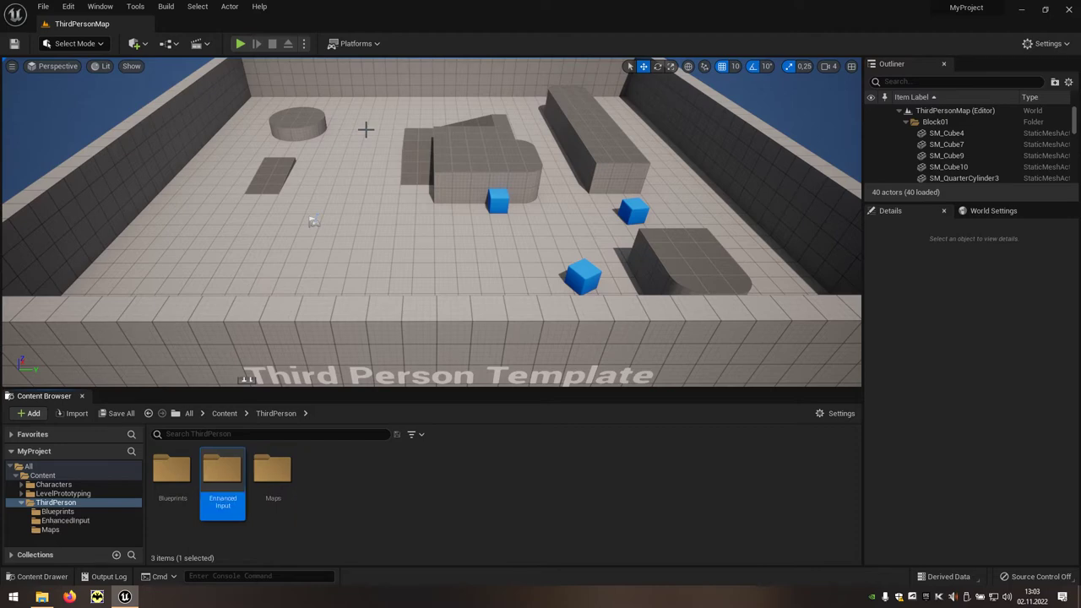
double_click(233, 516)
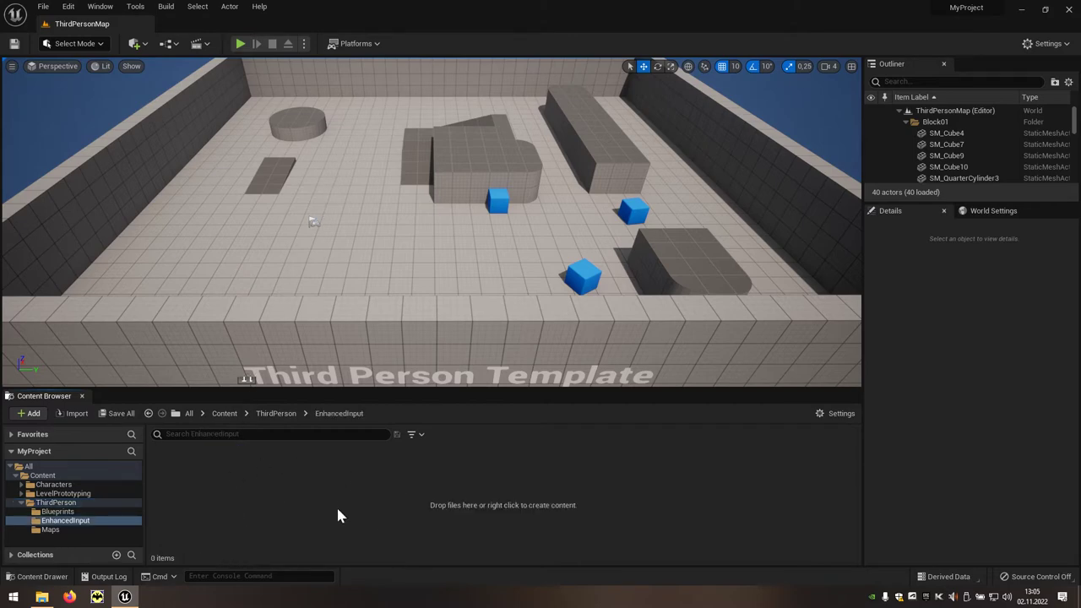
- Create the SkokAction Input Action in the EnhancedInput folder
right_click(290, 485)
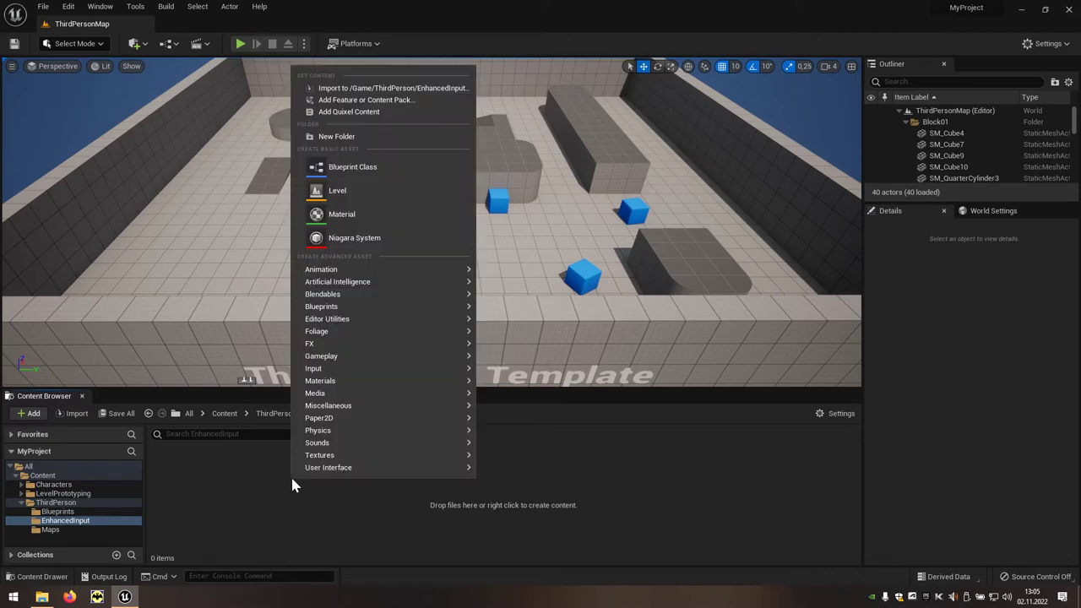
mouse_move(325, 372)
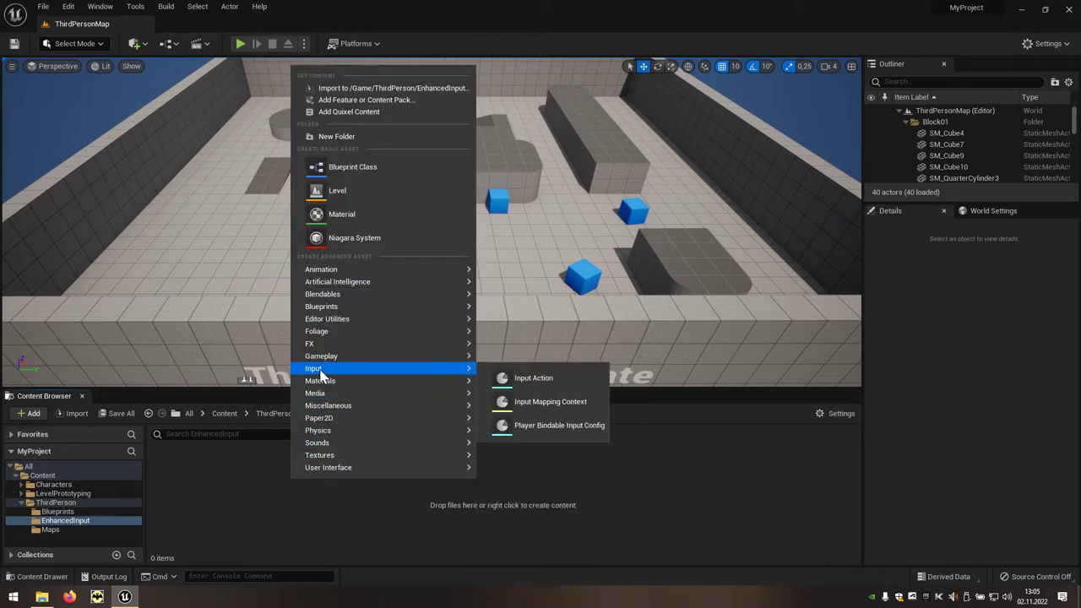
click(523, 382)
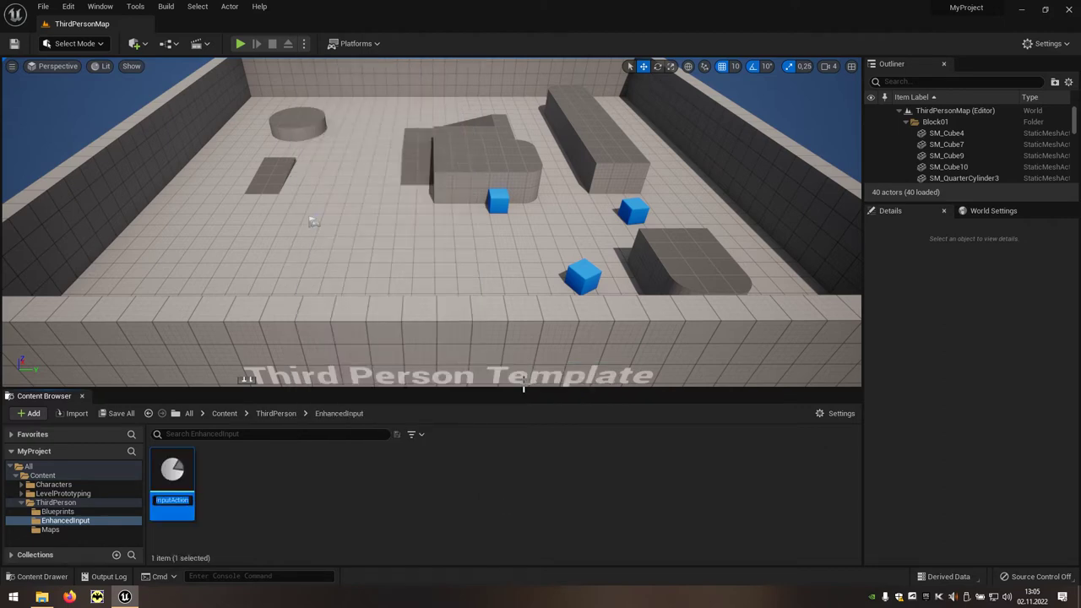
text(Sk)
text(on)
key(Return)
- Create two more Input Actions named RuchAxis and KameraAxis
right_click(314, 473)
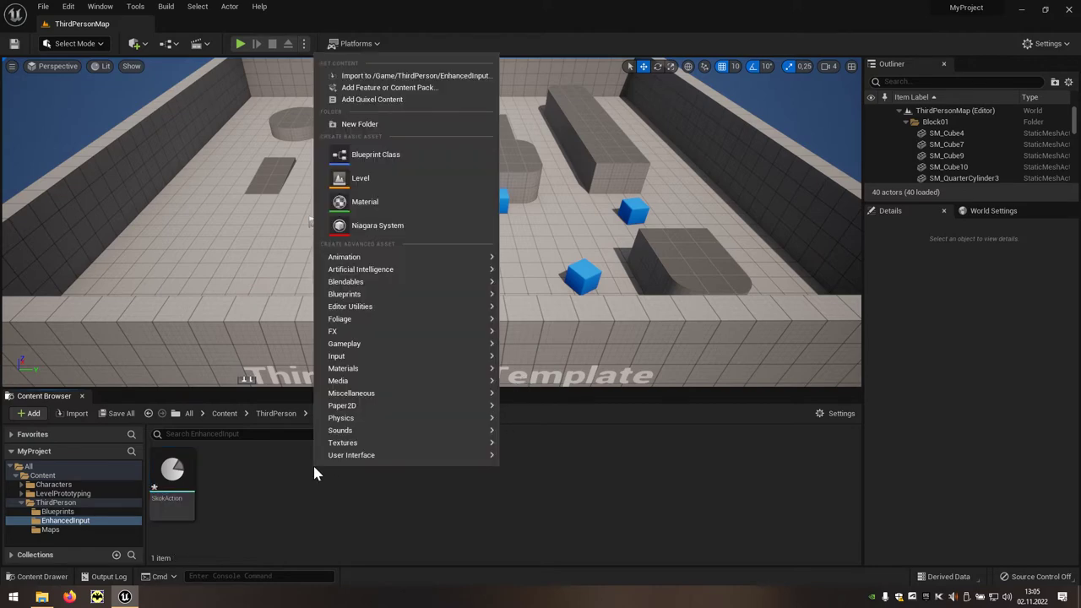
mouse_move(354, 361)
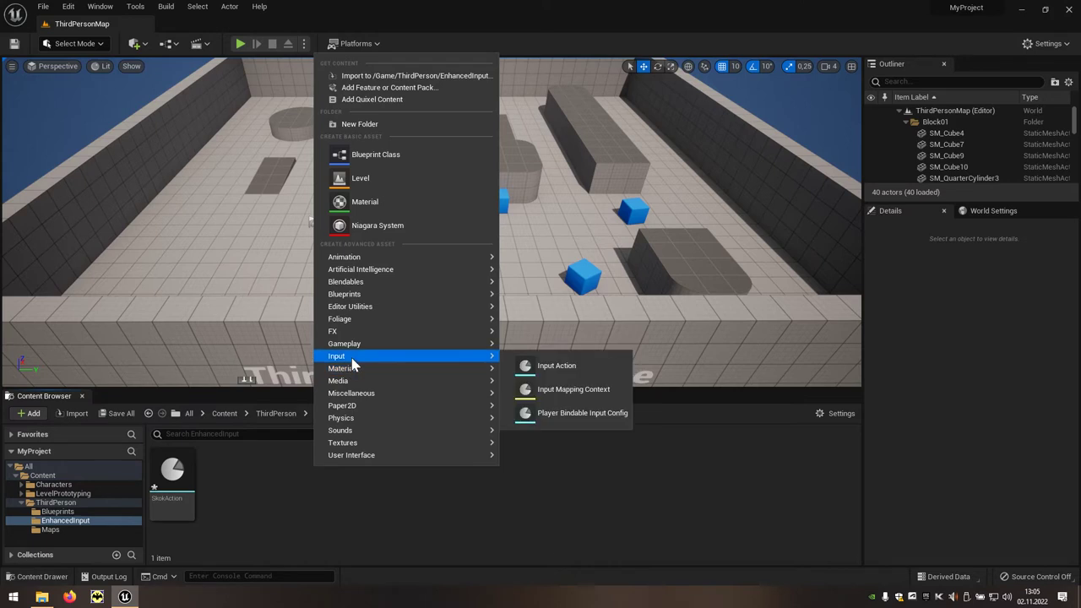
click(551, 370)
text(Ru)
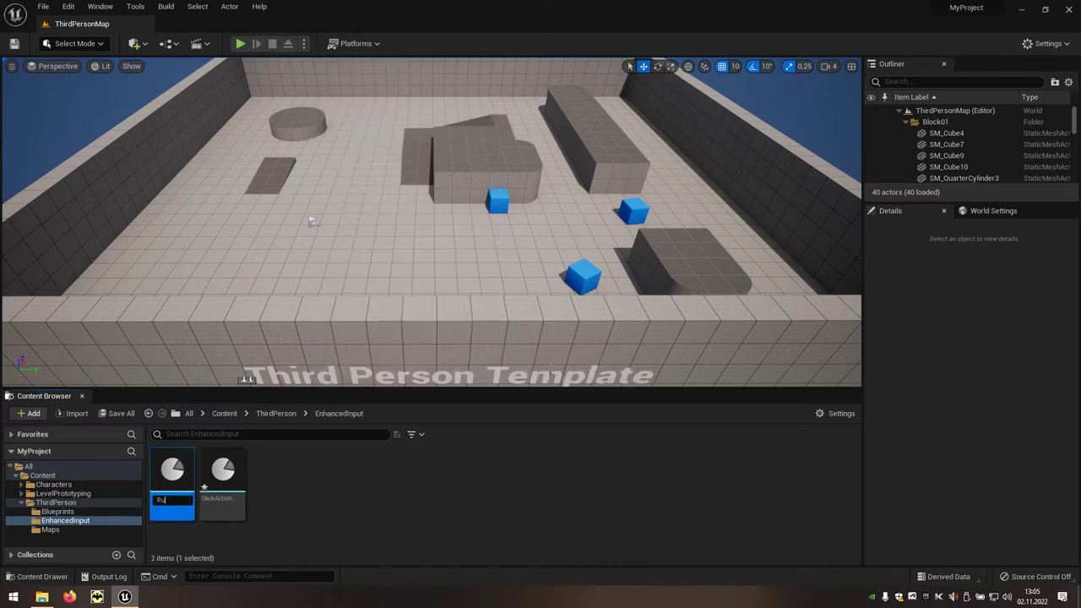
text(chAxis)
key(Return)
right_click(327, 465)
mouse_move(366, 357)
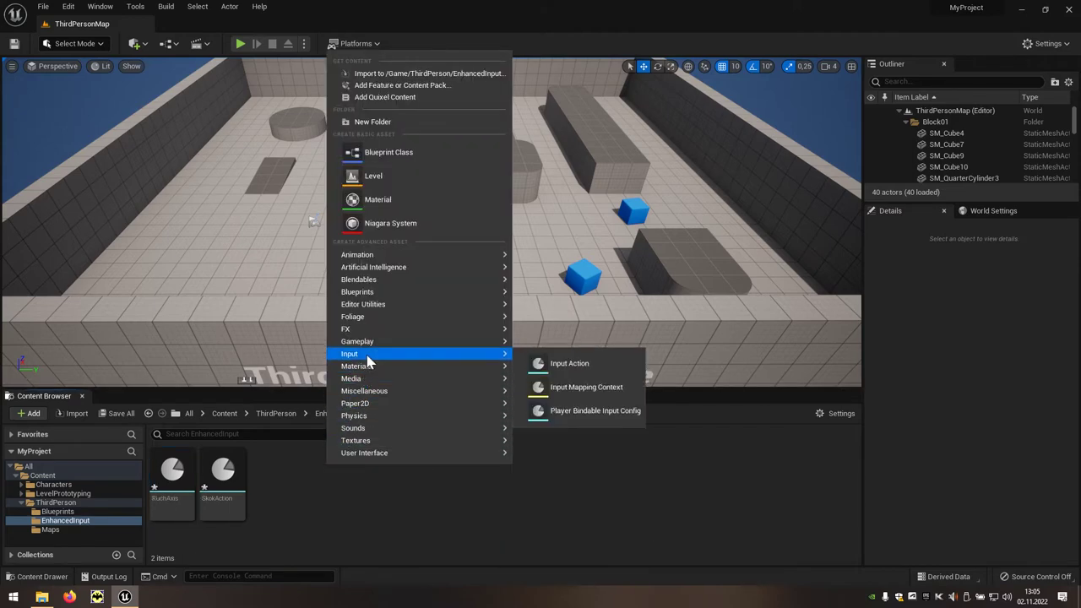
click(582, 367)
text(K)
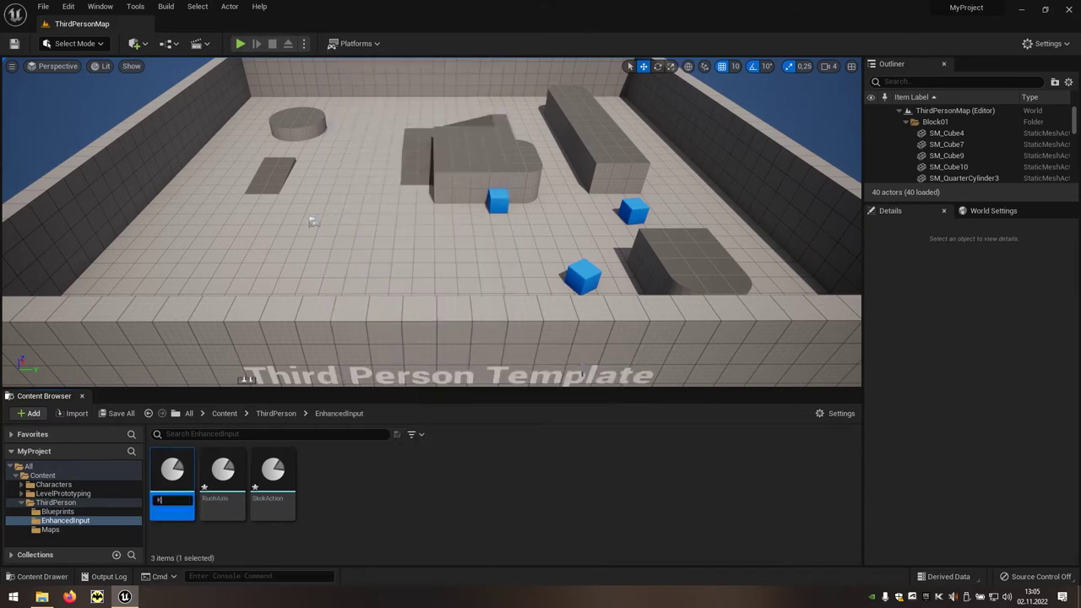
text(ameraAxis)
key(Return)
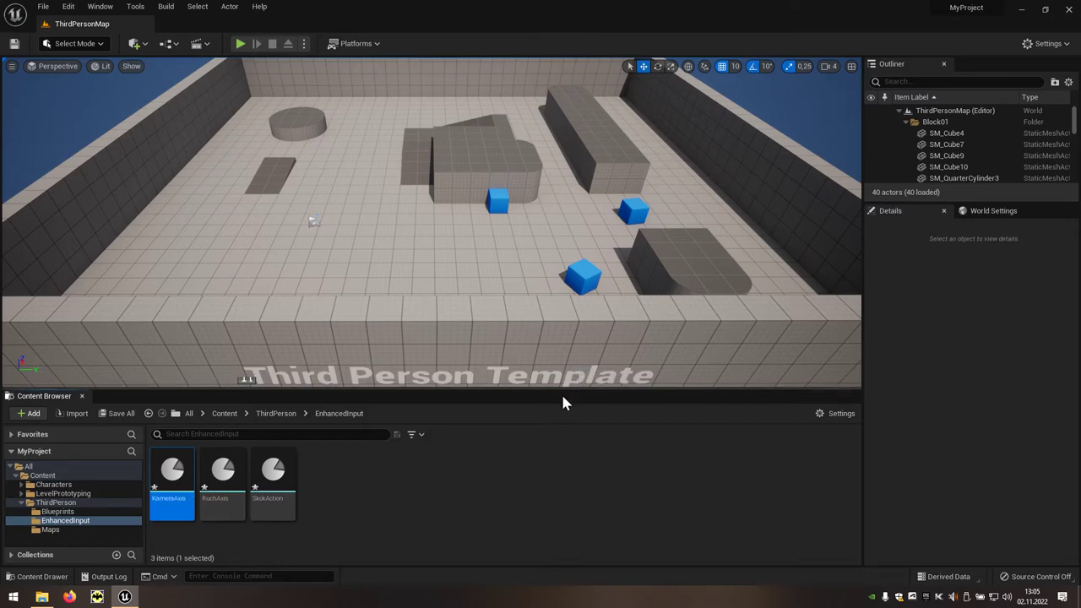
- Open SkokAction to check it and leave its value type as Digital (bool)
click(286, 506)
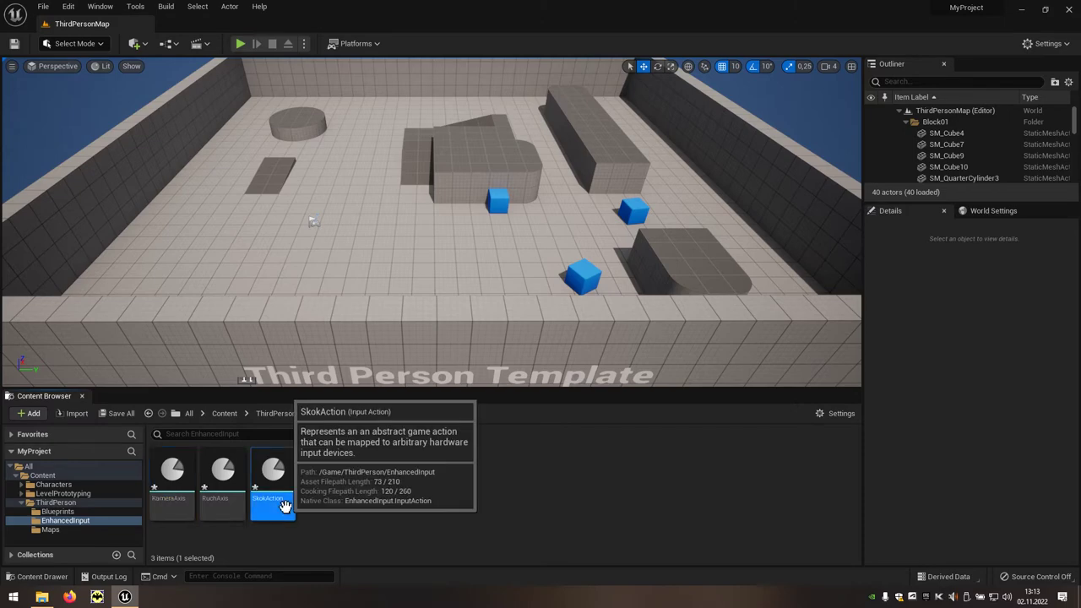
double_click(286, 505)
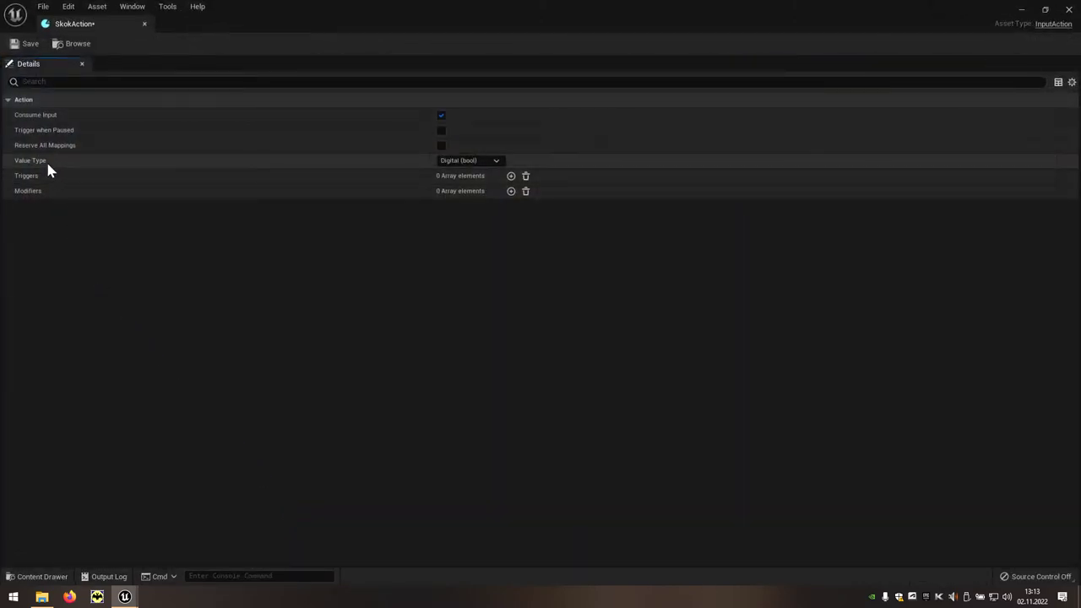
mouse_move(32, 167)
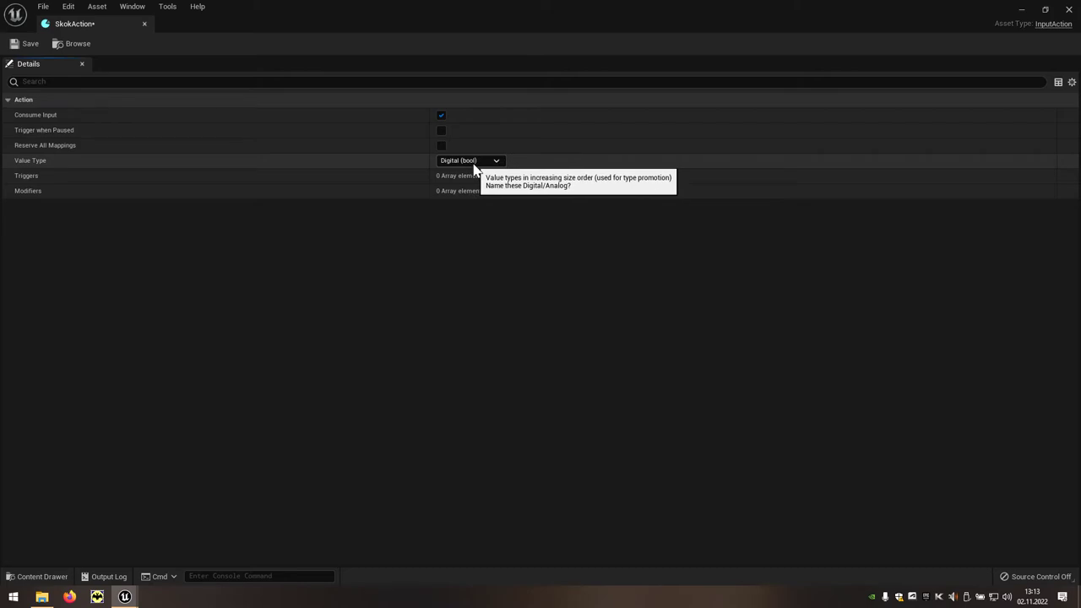
click(1067, 11)
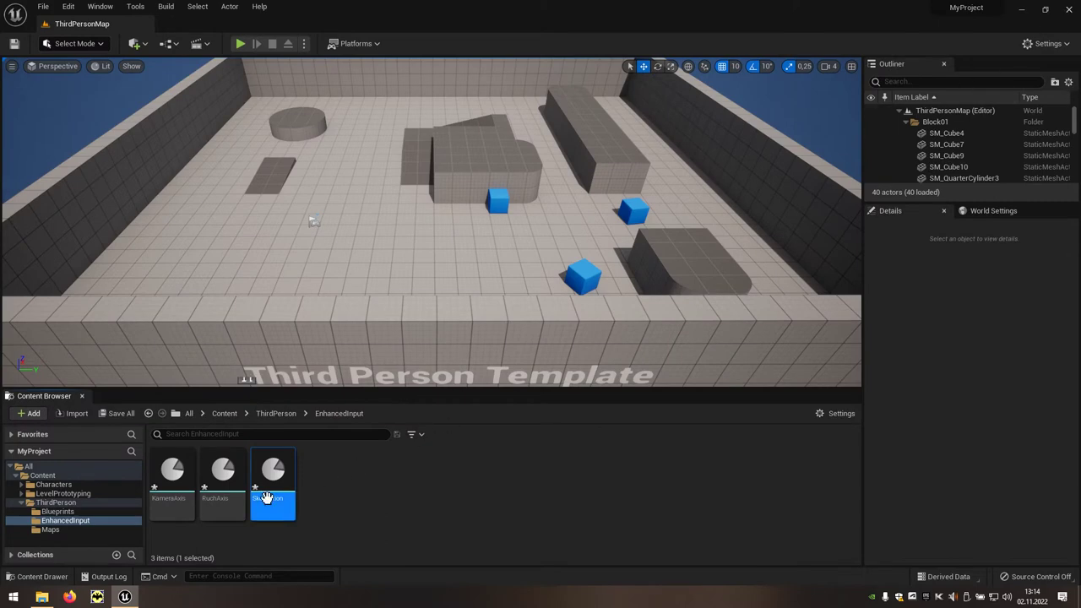
- Set the value type of both RuchAxis and KameraAxis to Axis2D (Vector2D)
click(235, 505)
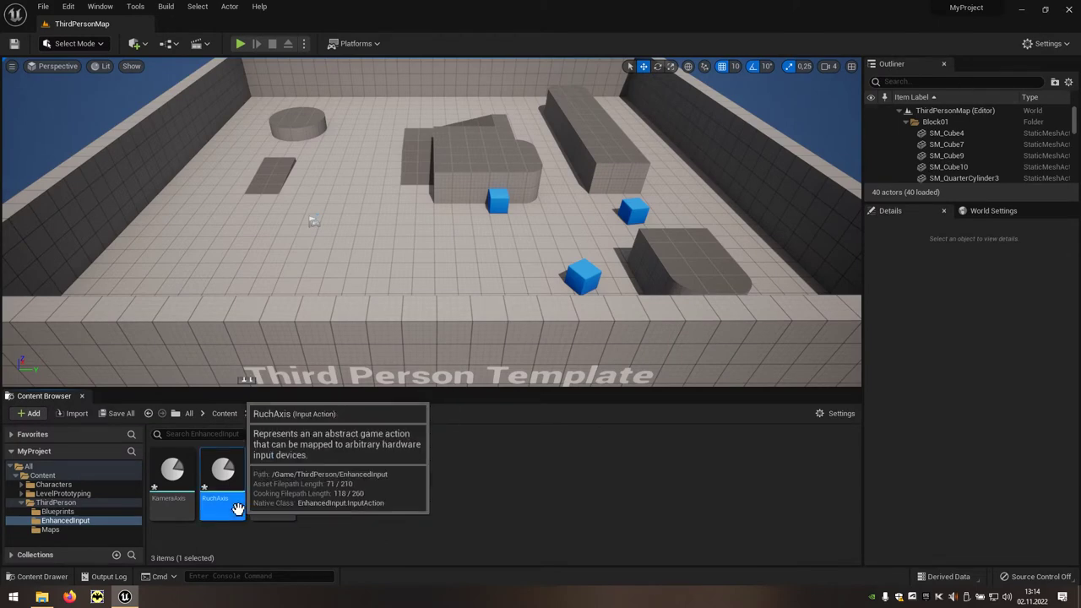
double_click(238, 508)
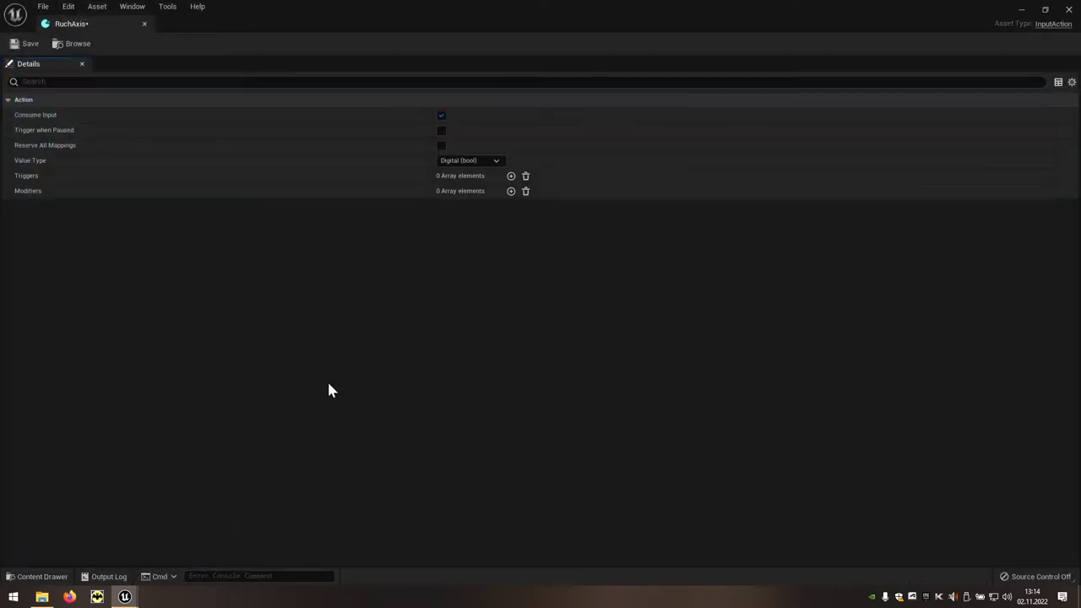
click(497, 164)
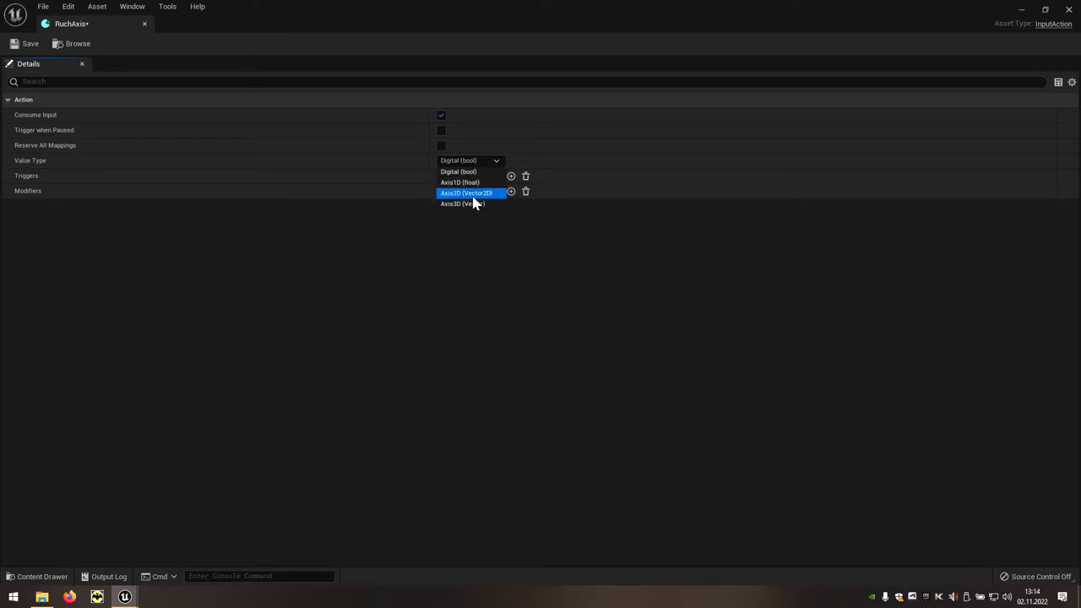
click(483, 193)
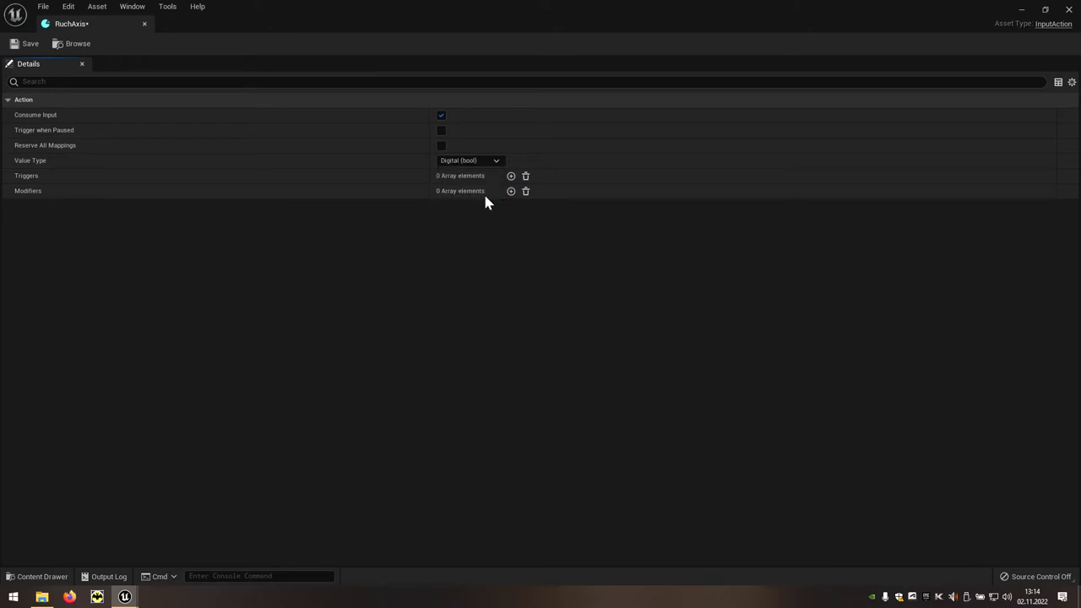
click(1068, 10)
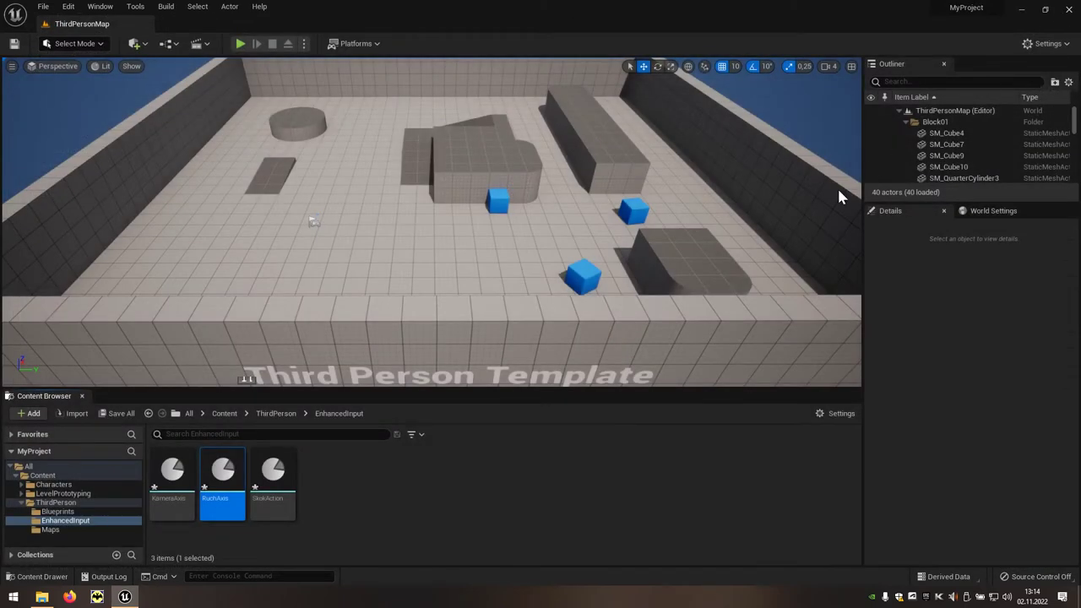
click(185, 509)
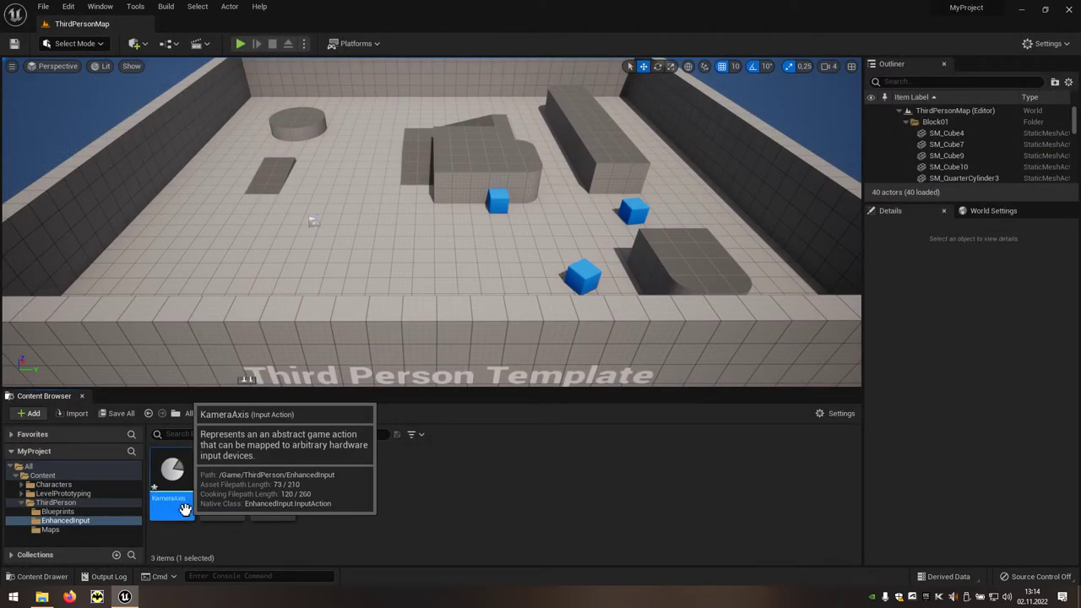
double_click(185, 508)
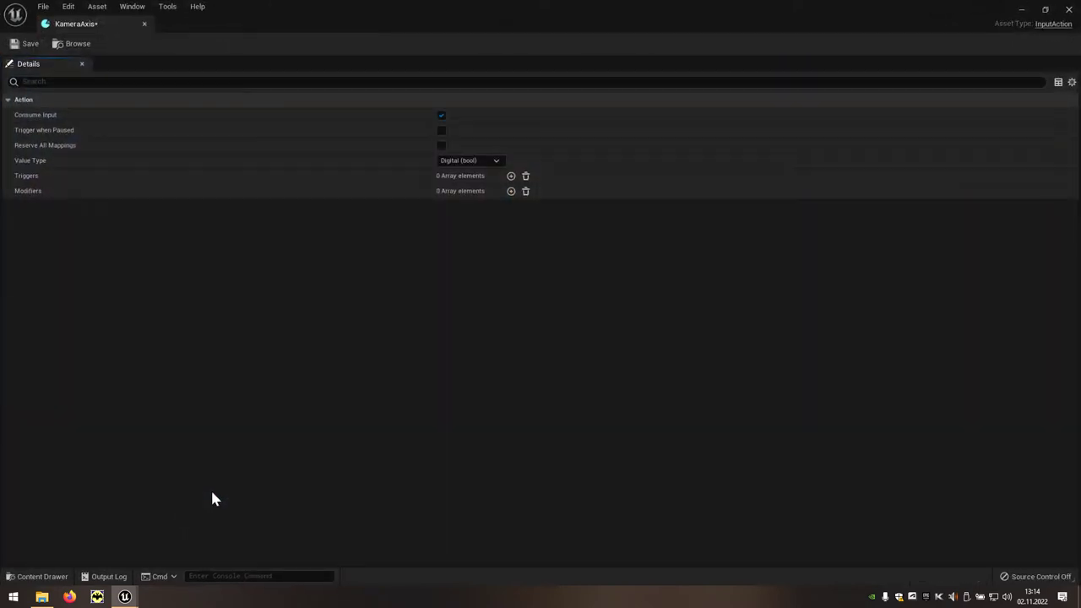
click(469, 162)
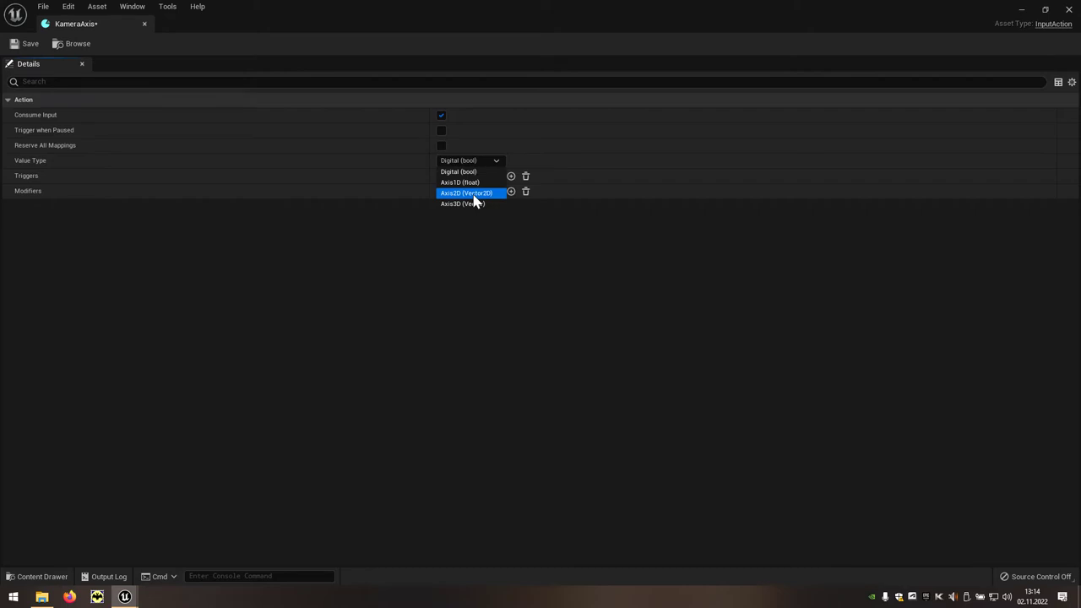
click(470, 194)
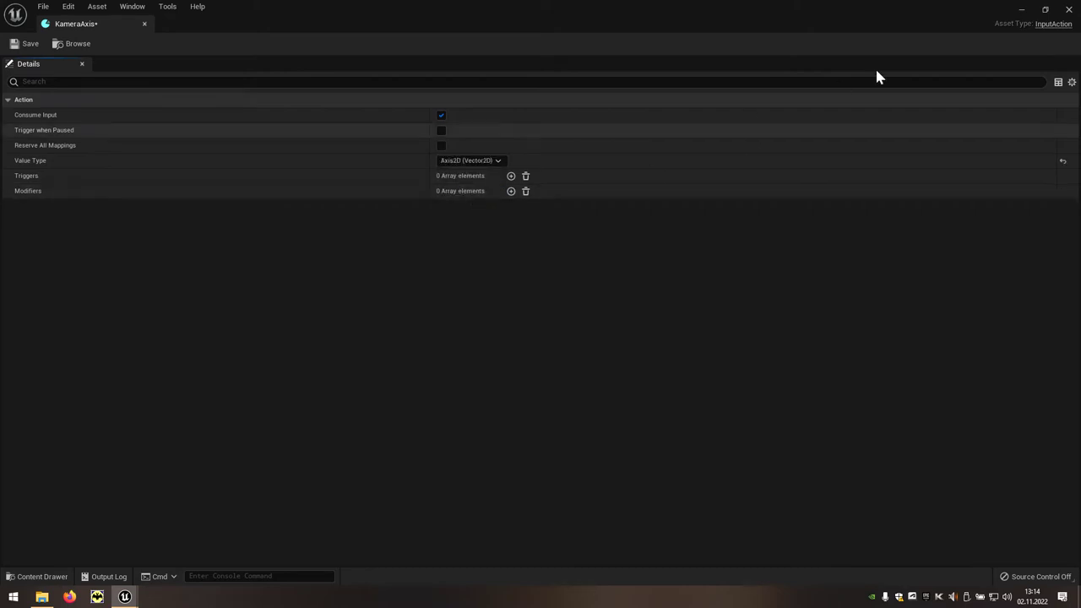
click(1069, 9)
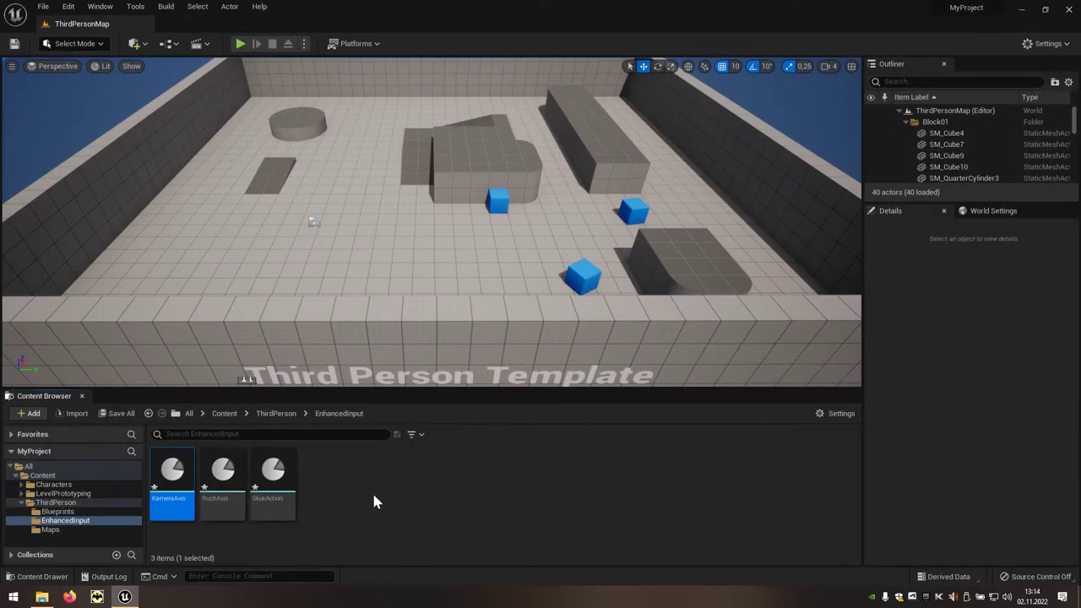
- Create an Input Mapping Context named Sterowanie in the EnhancedInput folder and open it
click(353, 482)
right_click(354, 486)
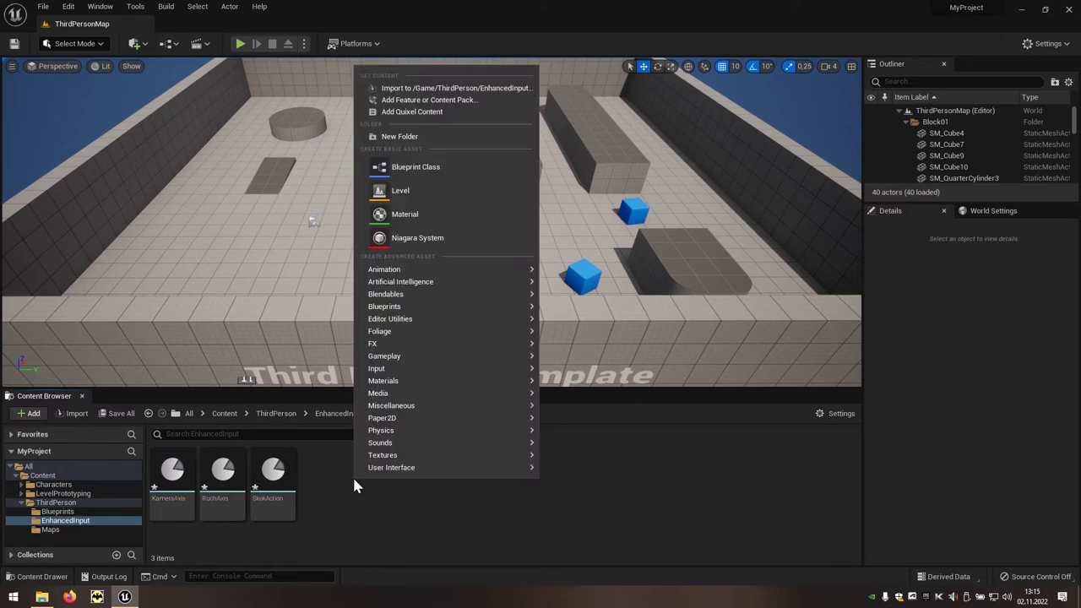
mouse_move(385, 372)
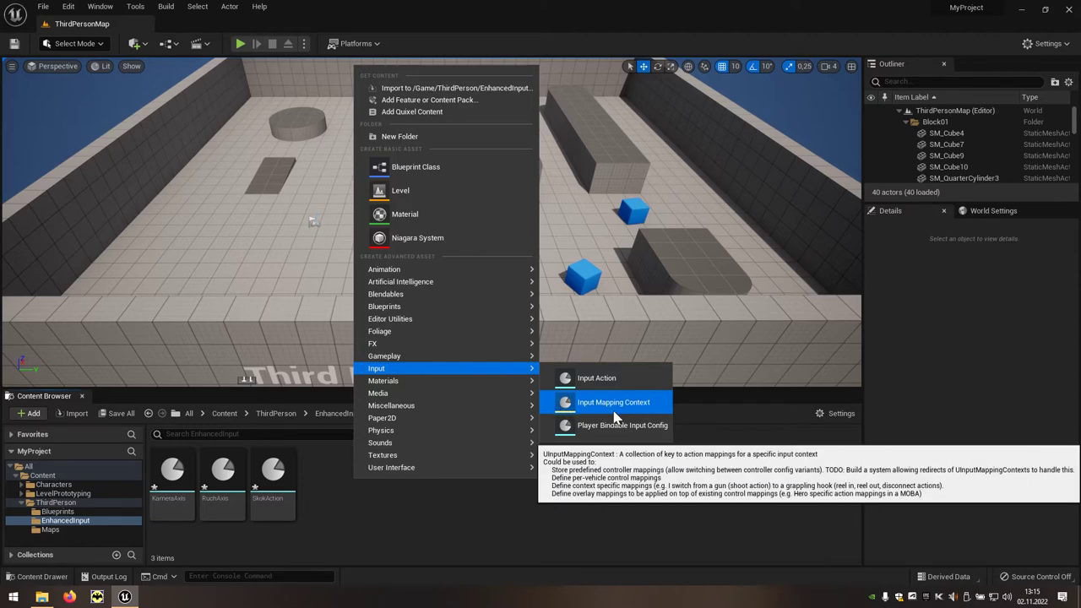
click(615, 403)
text(Ste)
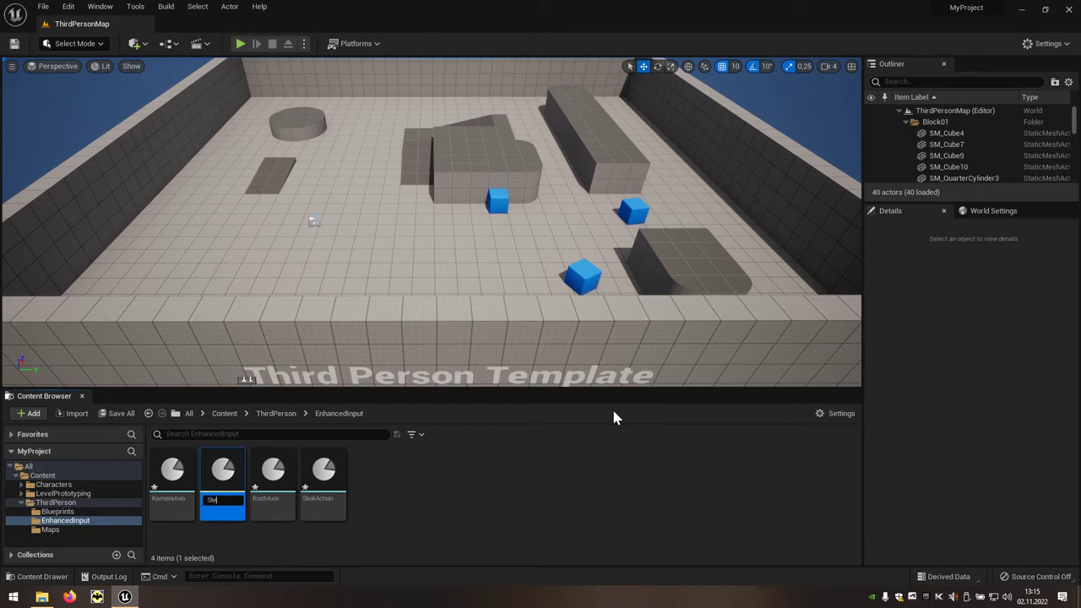
text(rowanie)
key(Return)
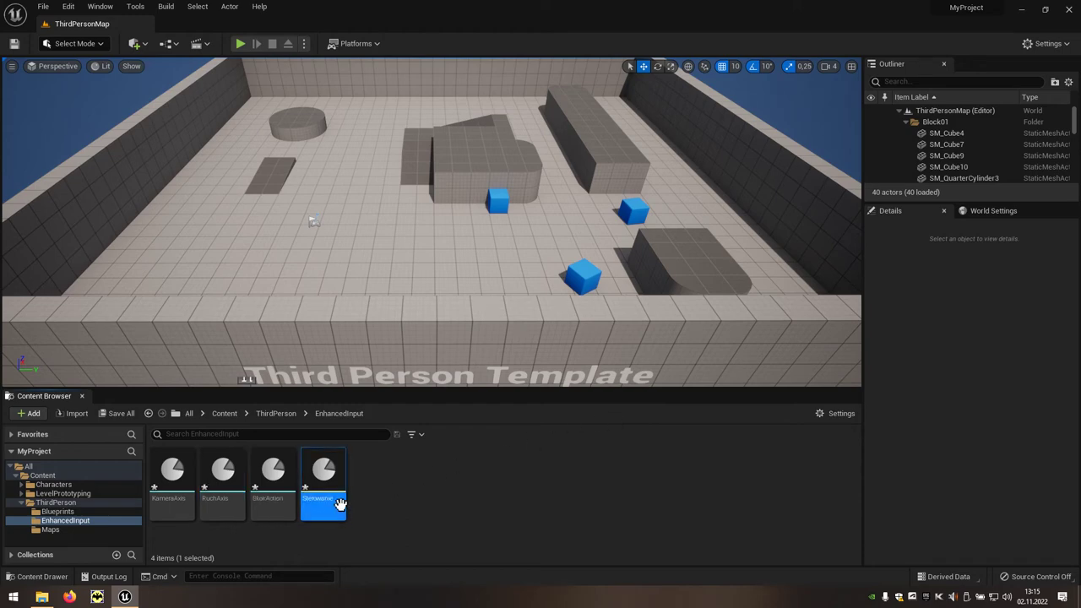
double_click(333, 506)
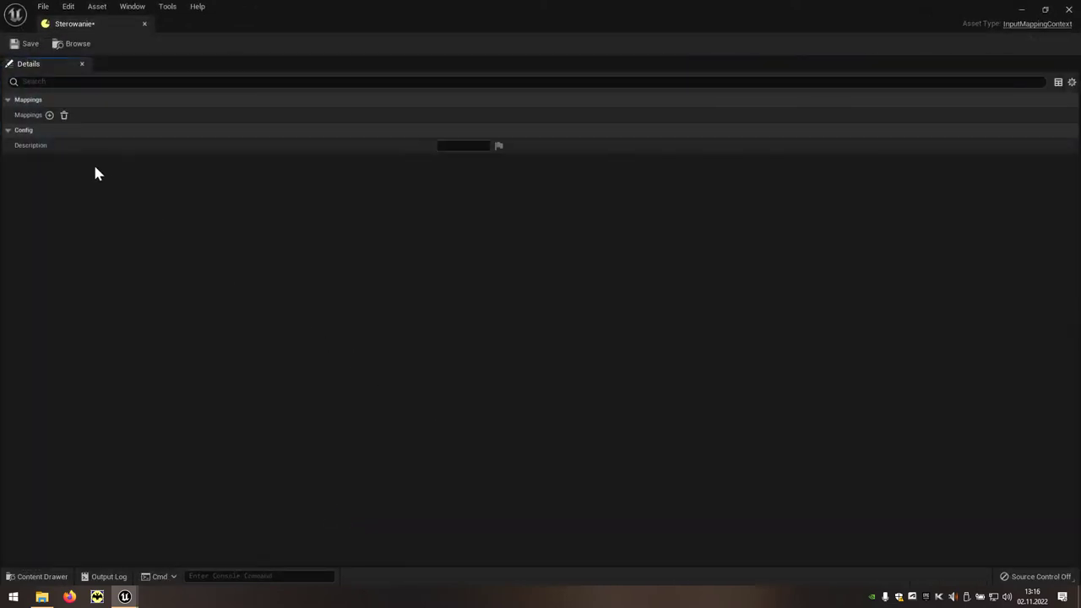
- Add a SkokAction mapping to Sterowanie bound to Space Bar
click(49, 116)
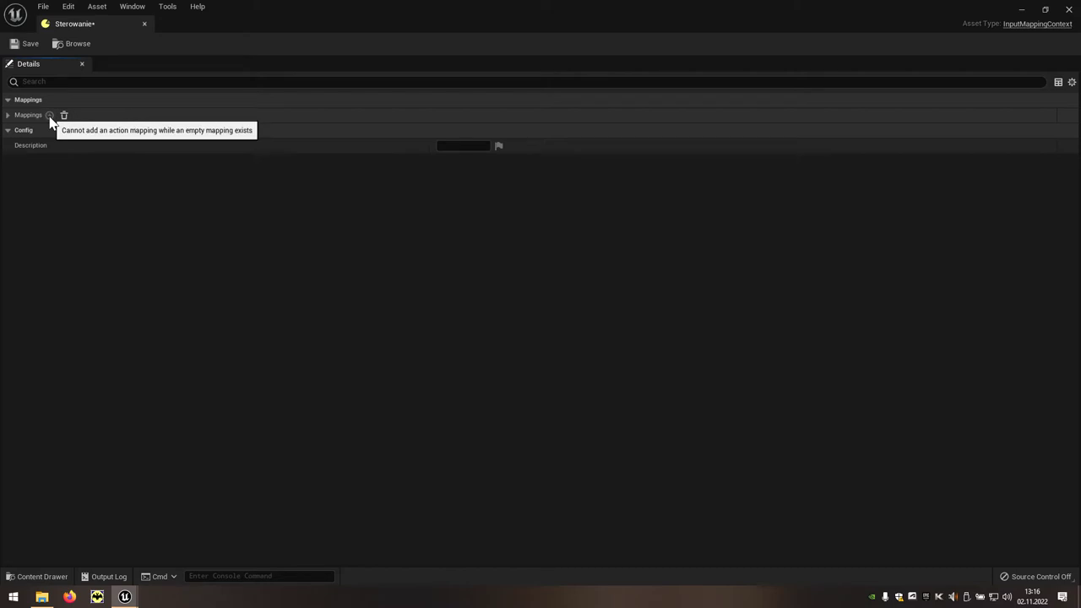
click(7, 117)
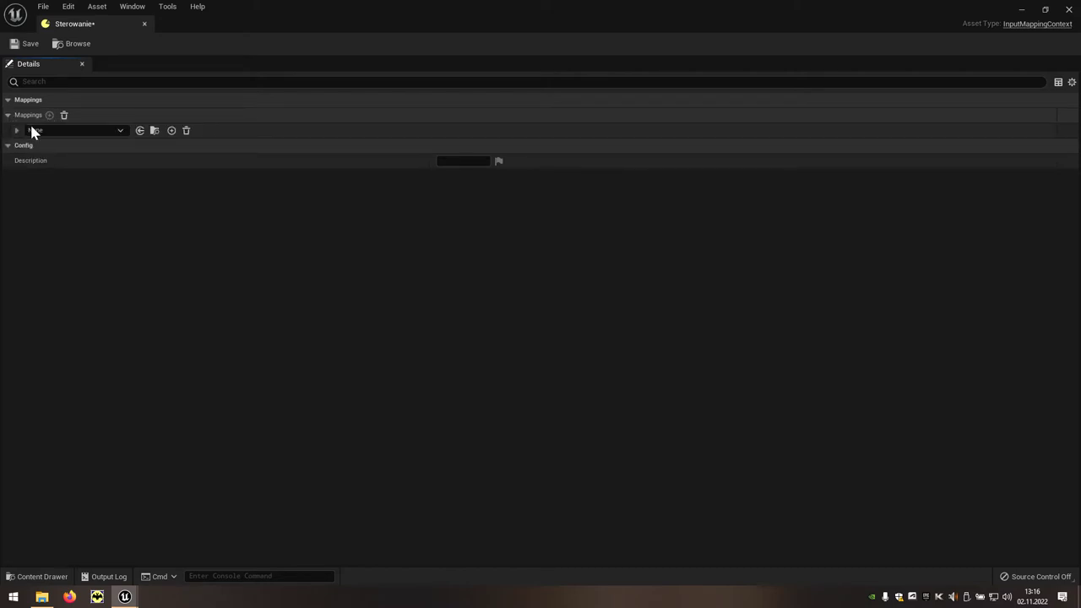
click(120, 132)
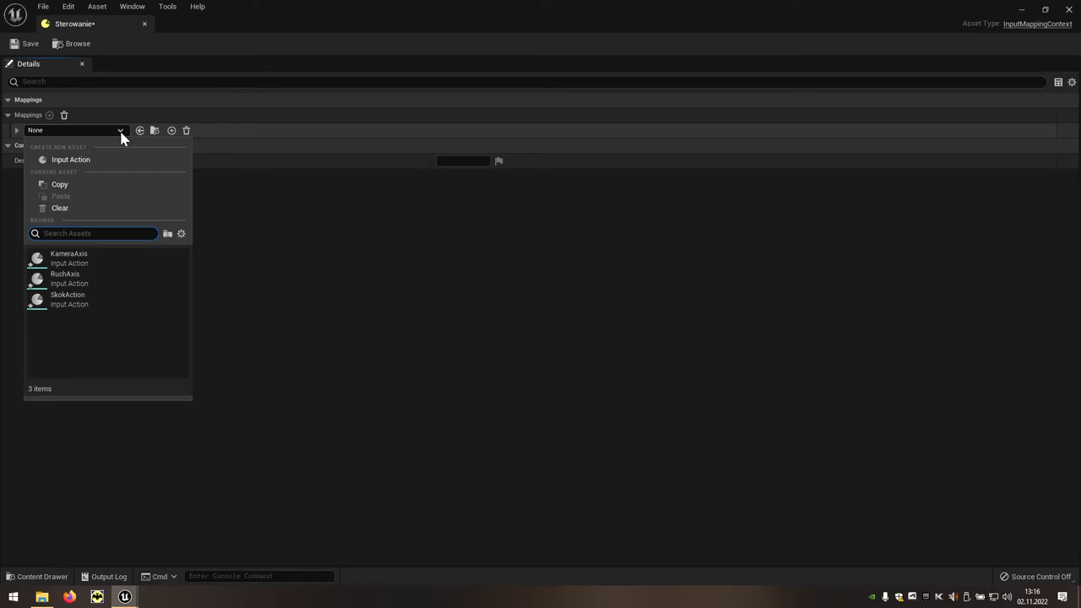
click(93, 305)
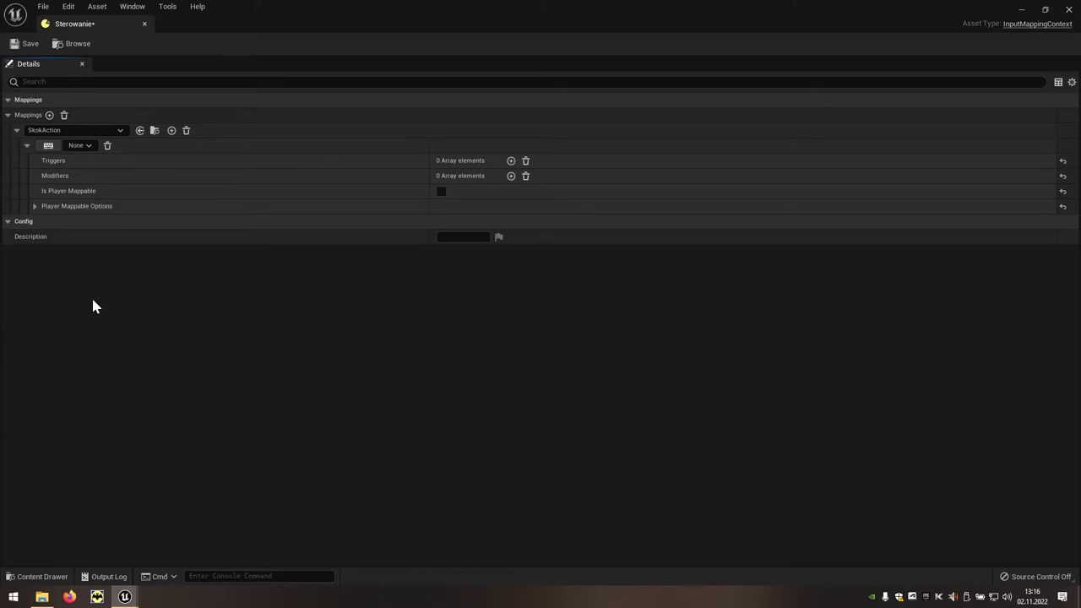
click(49, 147)
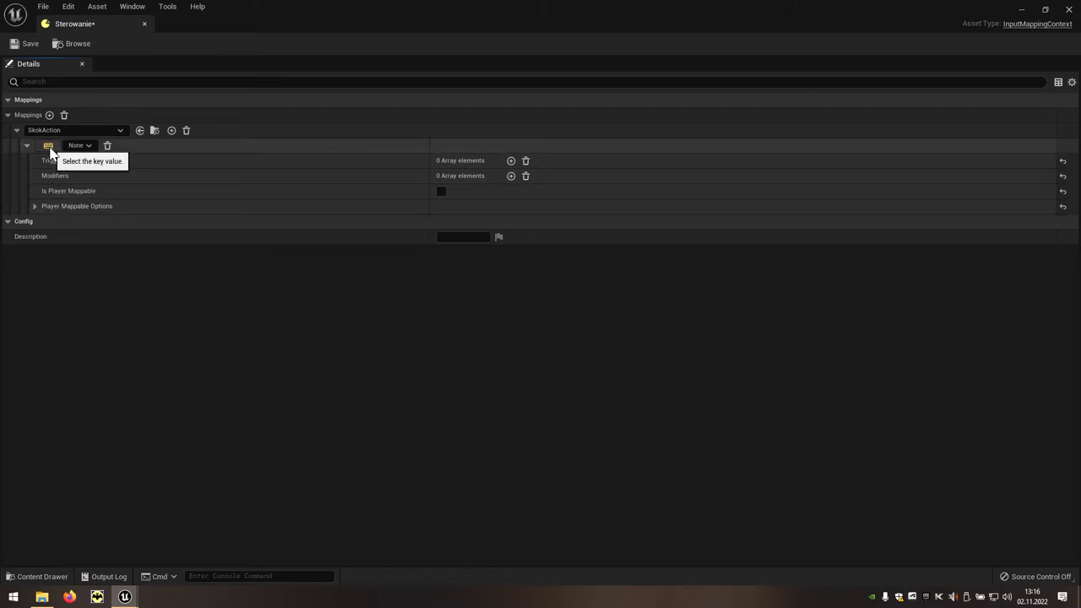
key(space)
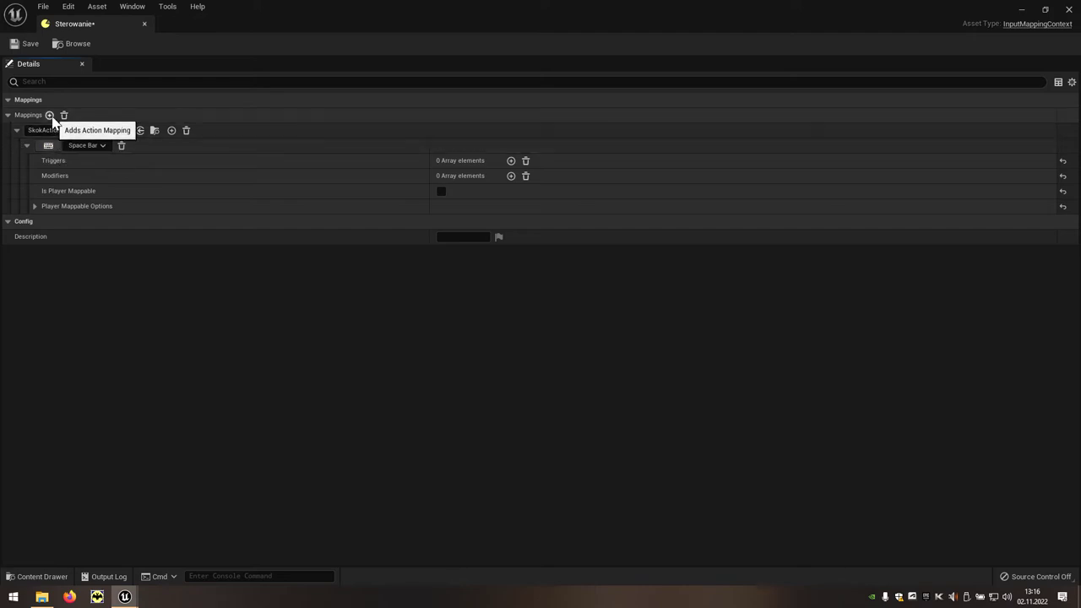
- Add a RuchAxis mapping bound to the W, S, A and D keys
click(49, 116)
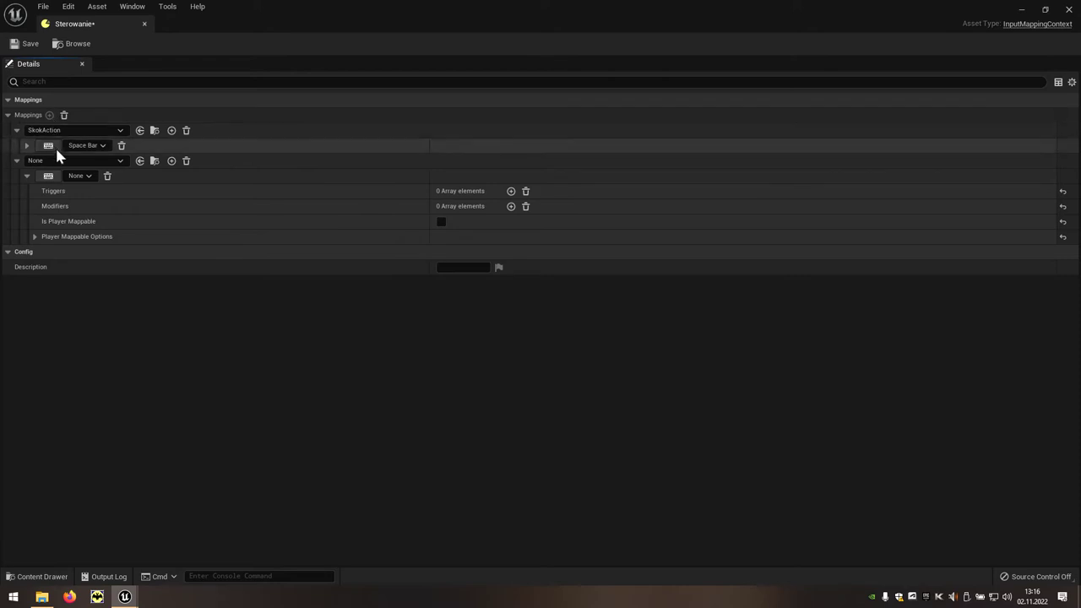
click(119, 166)
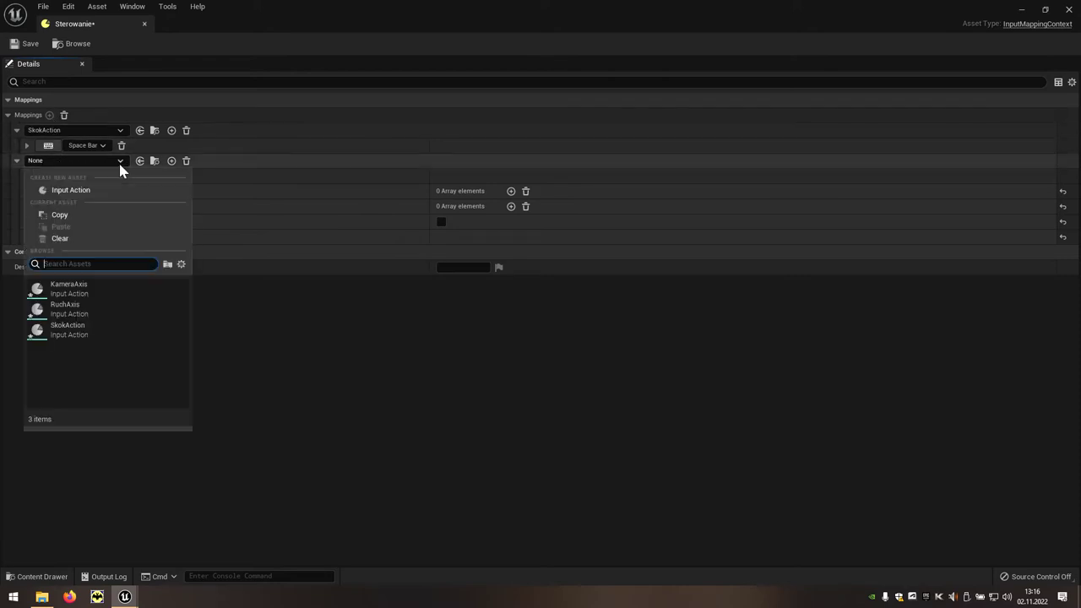
click(77, 314)
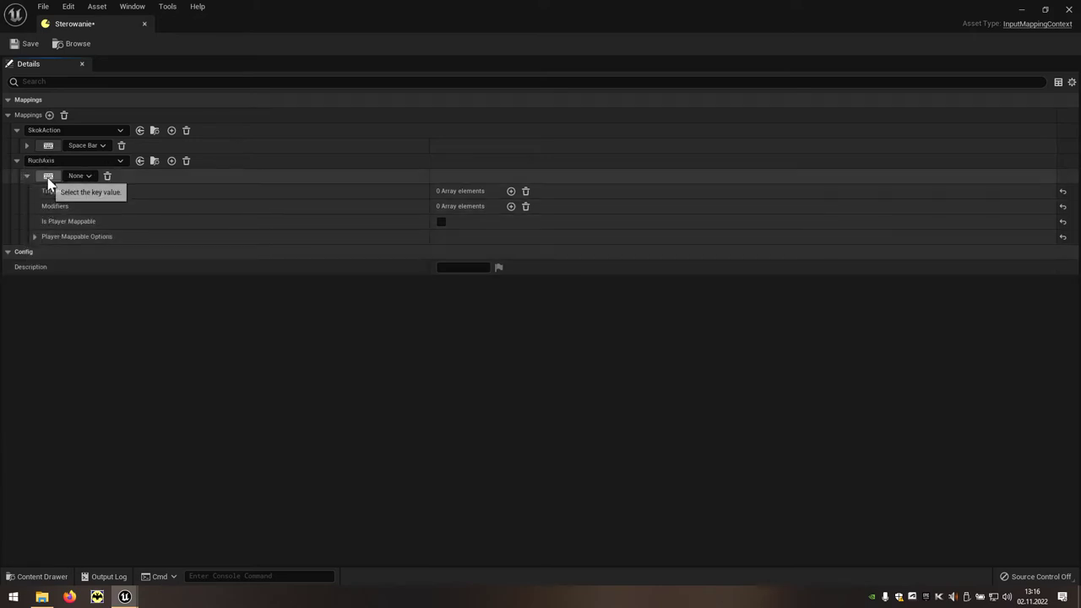
key(w)
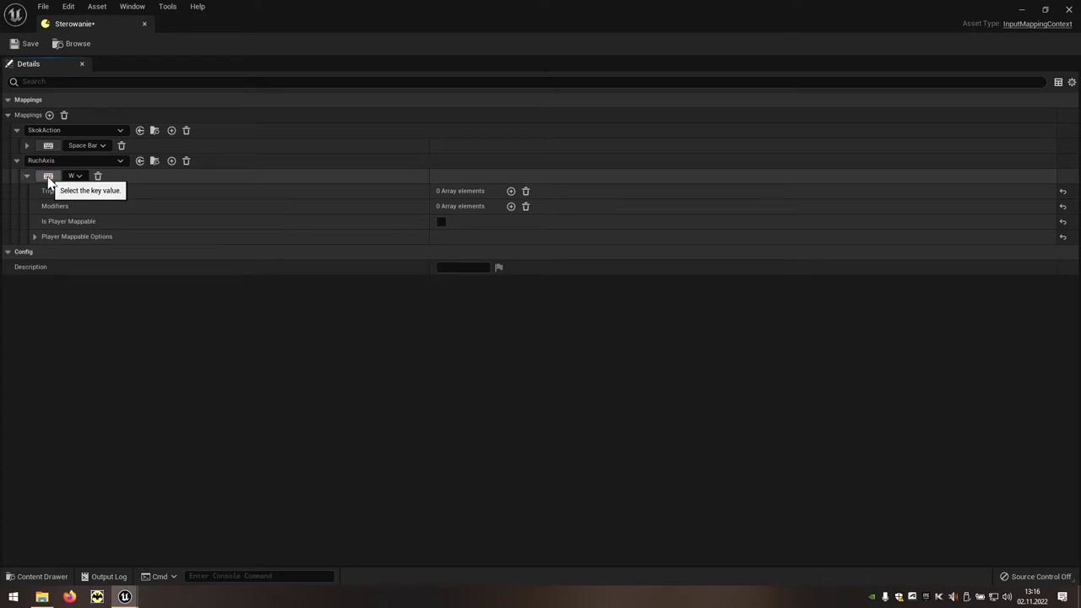
click(172, 160)
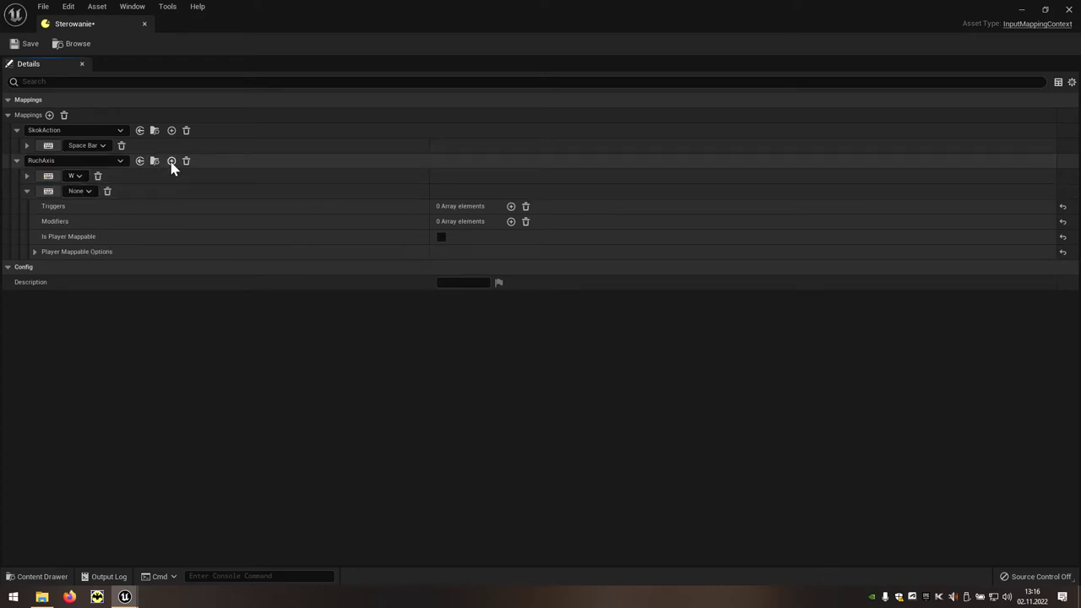
click(51, 195)
key(s)
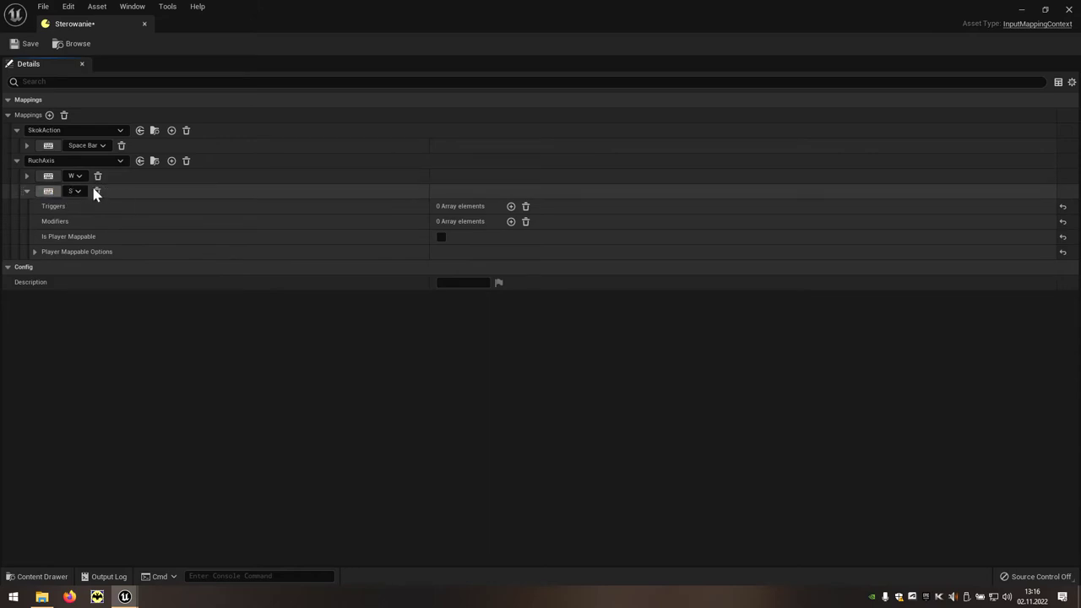
click(172, 162)
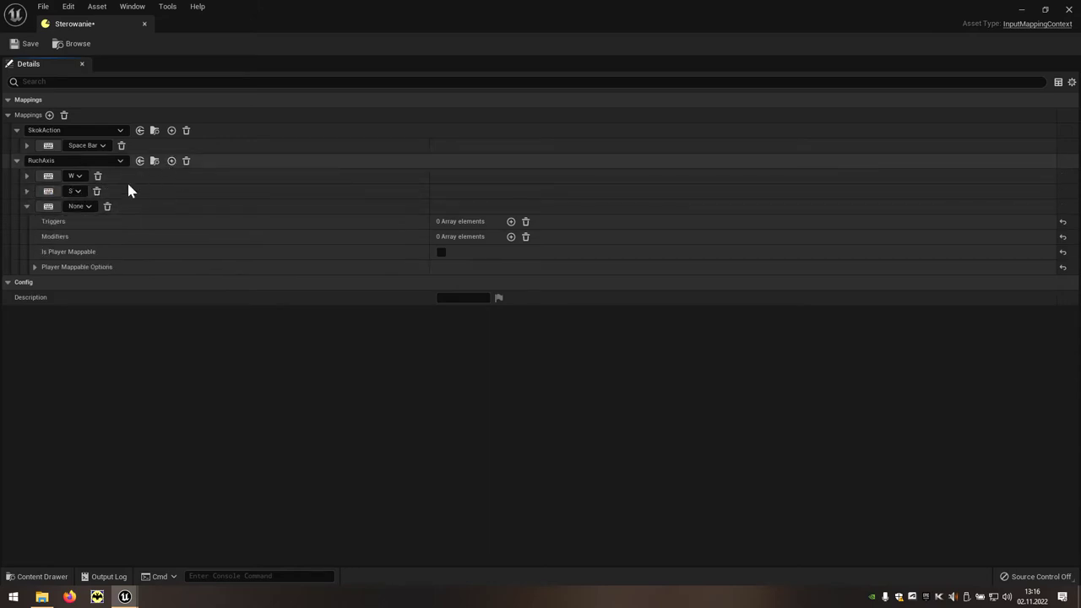
click(48, 206)
key(a)
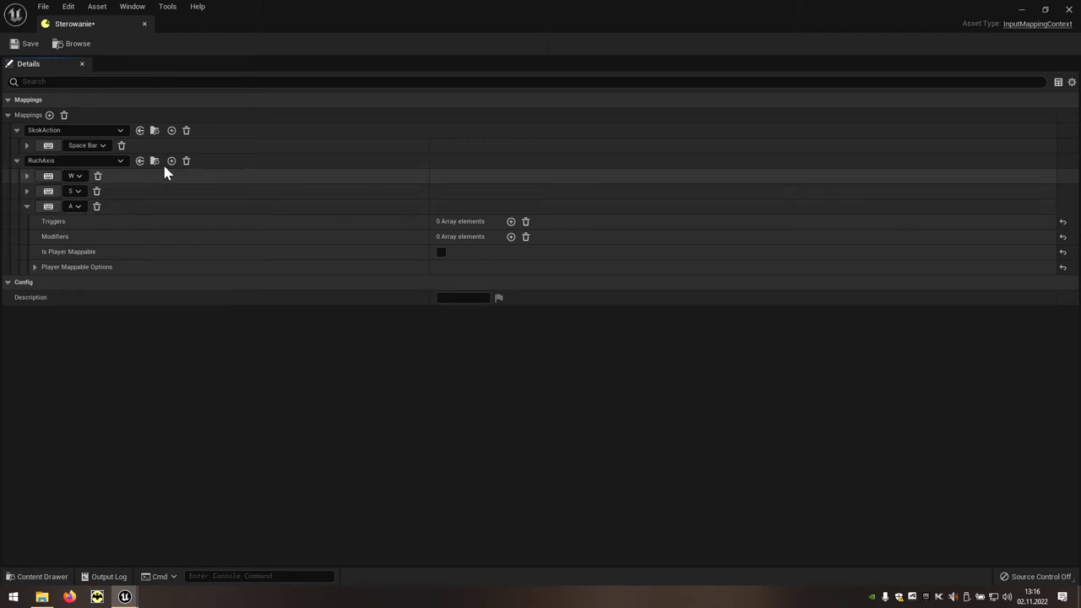
click(171, 161)
click(53, 224)
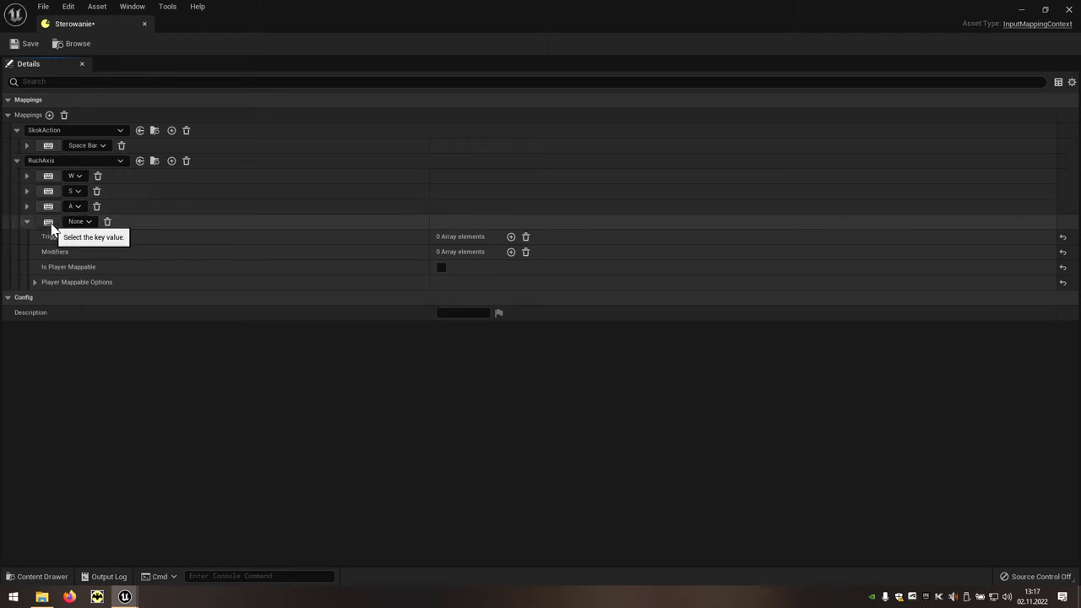
key(d)
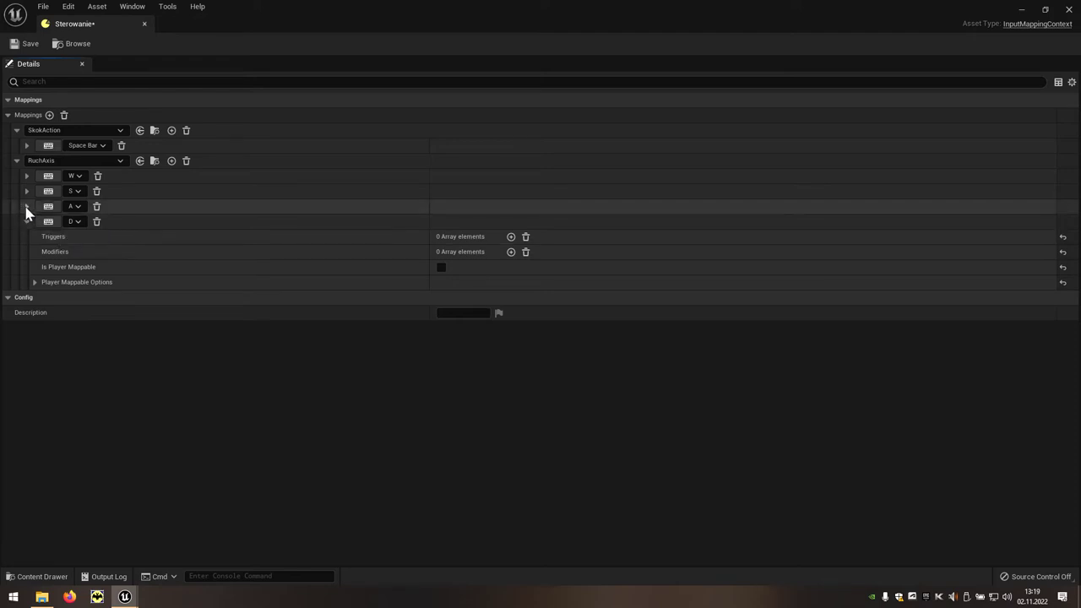
click(26, 208)
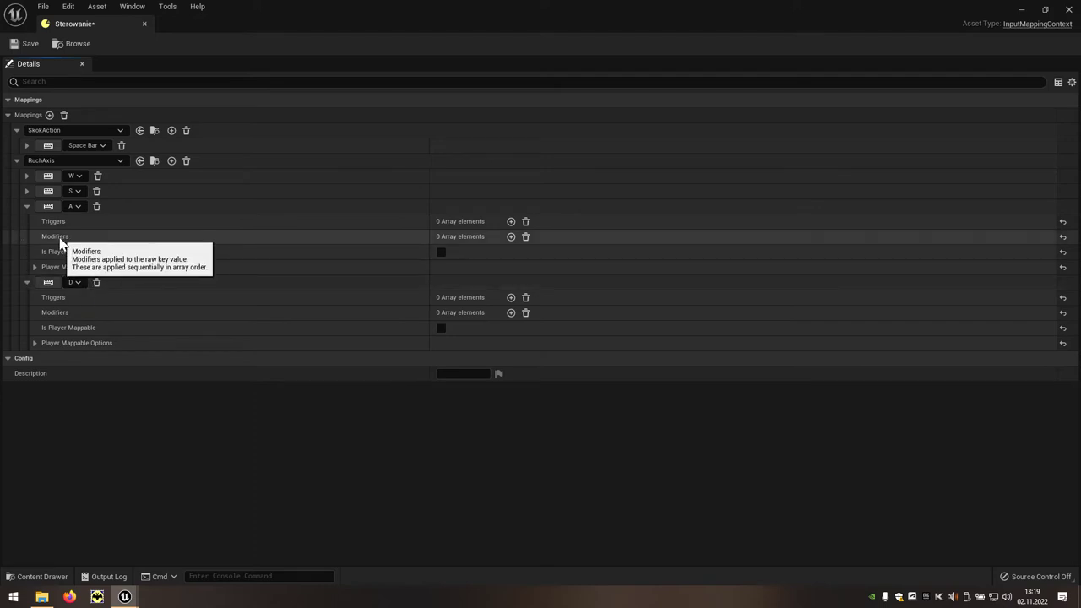
- Give the A key binding a Negate modifier
click(511, 237)
click(522, 252)
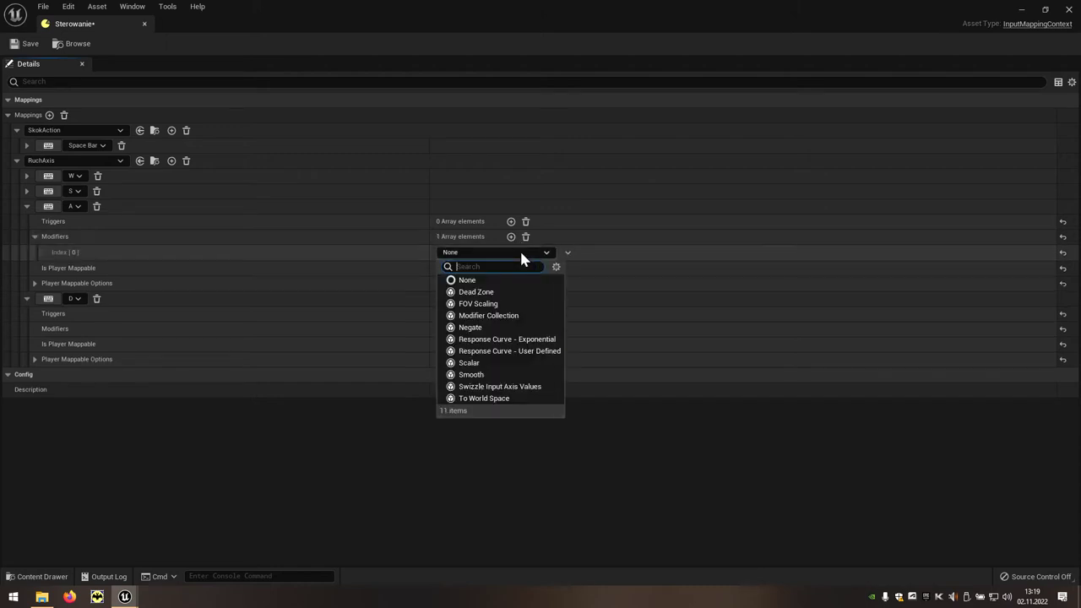
click(487, 332)
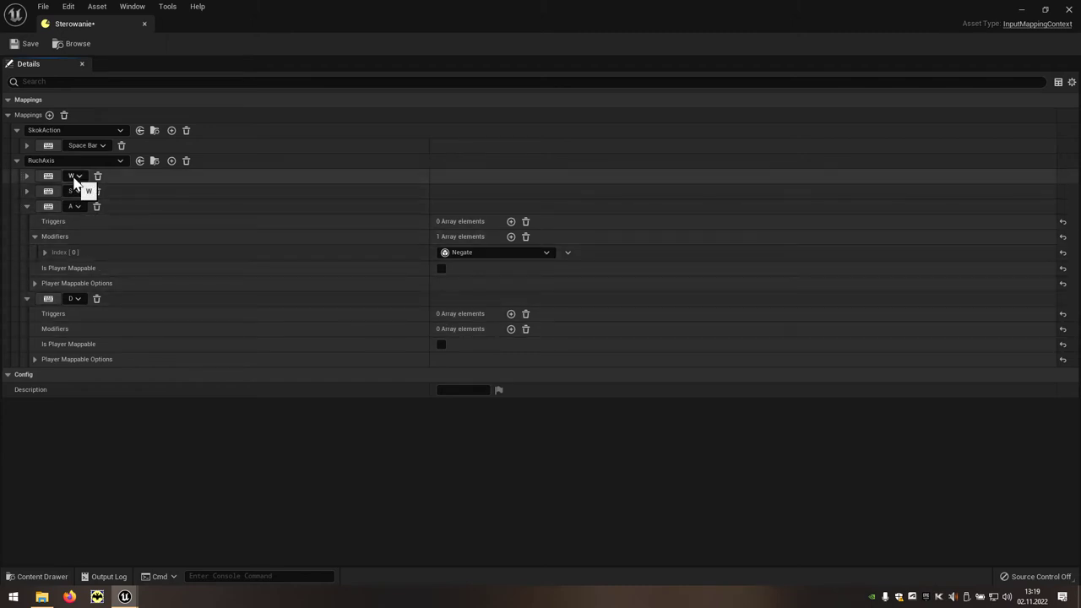
- Give the W key binding a Swizzle Input Axis Values modifier
click(26, 175)
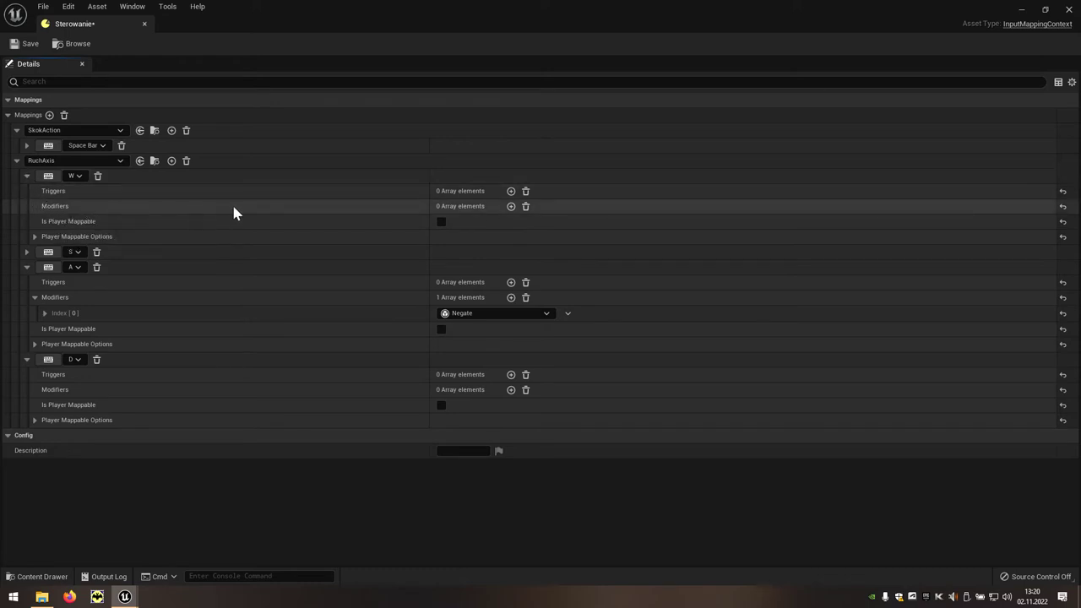
click(512, 207)
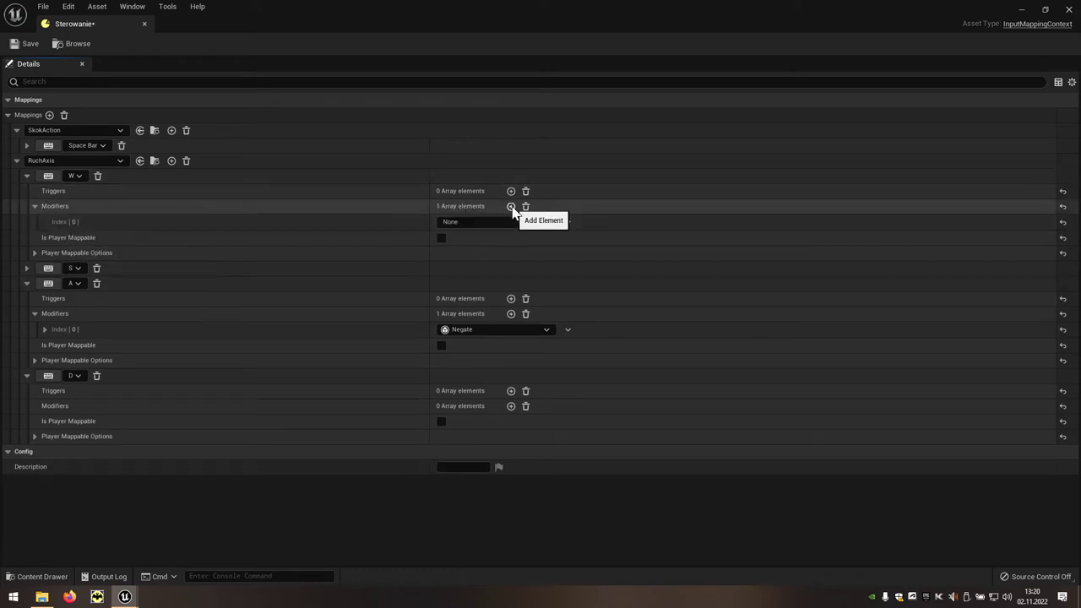
click(528, 222)
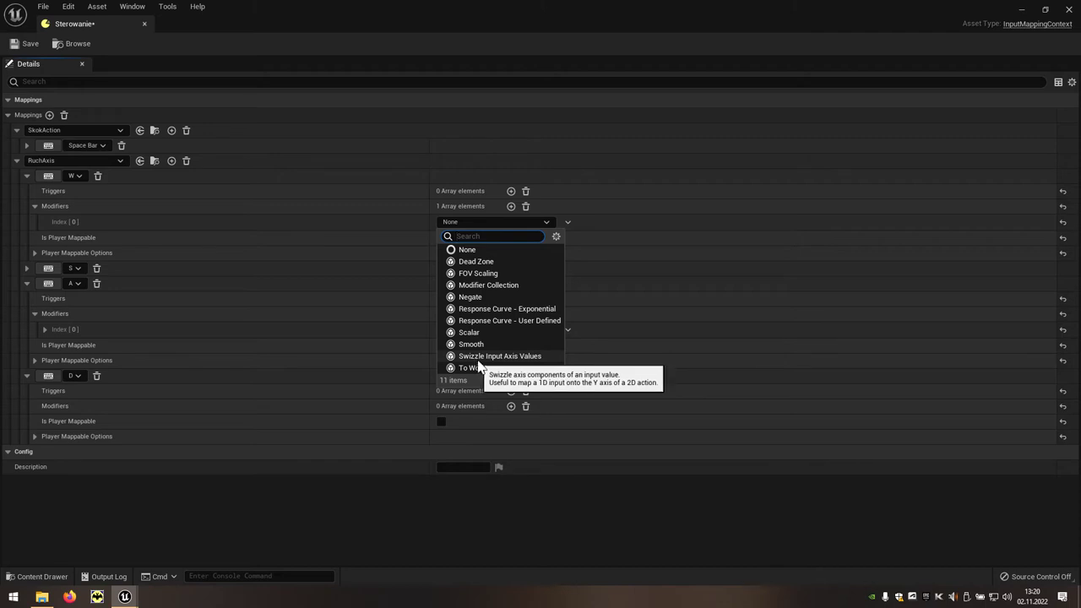
click(546, 359)
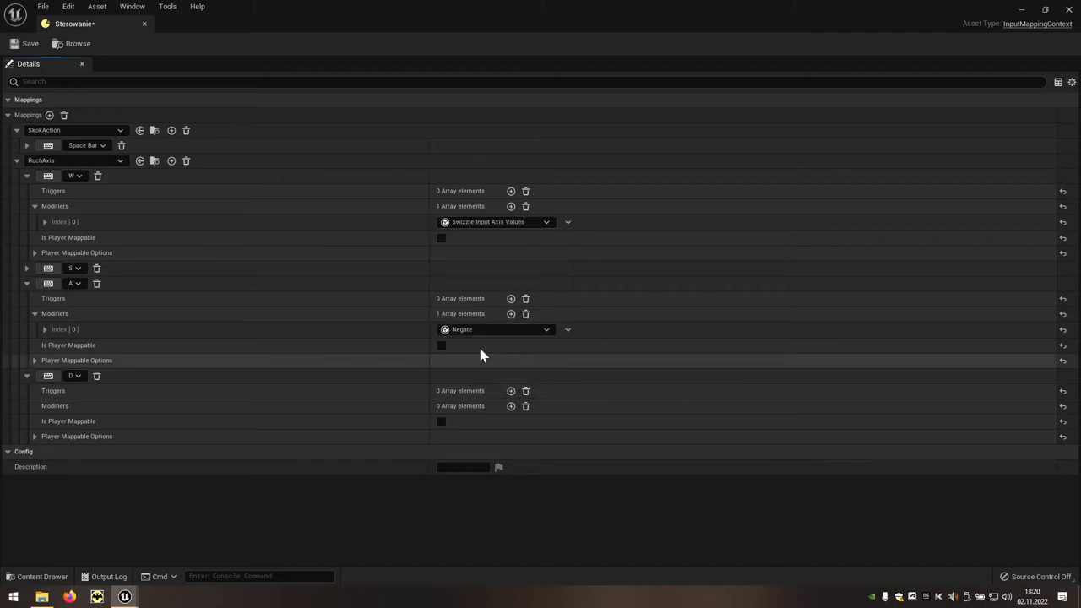
- Add Swizzle Input Axis Values then Negate modifiers to the S binding, and add one more mapping
click(26, 269)
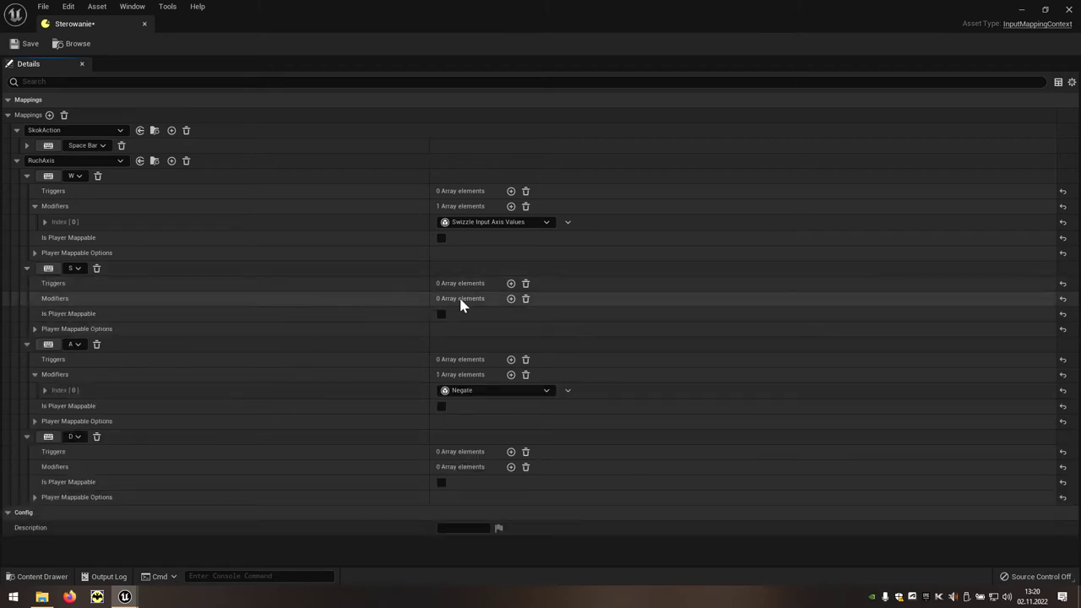
click(510, 299)
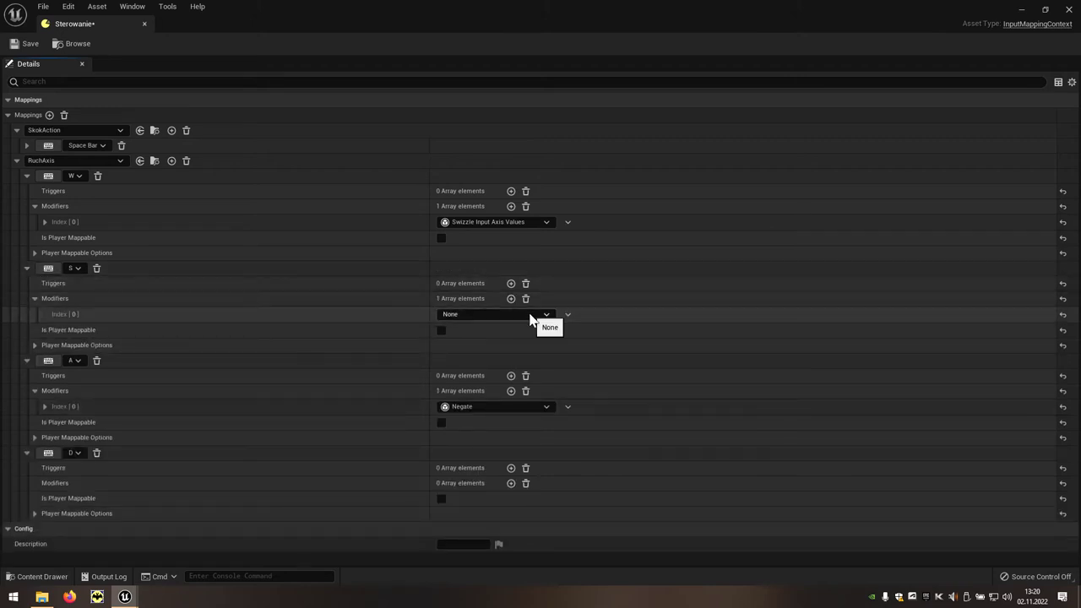
click(530, 315)
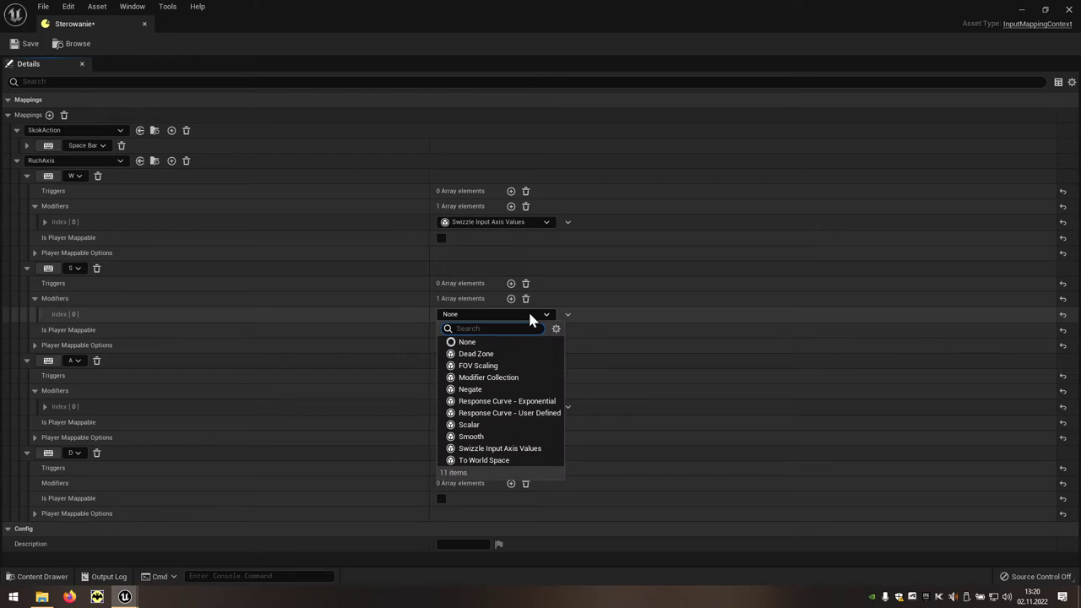
click(496, 450)
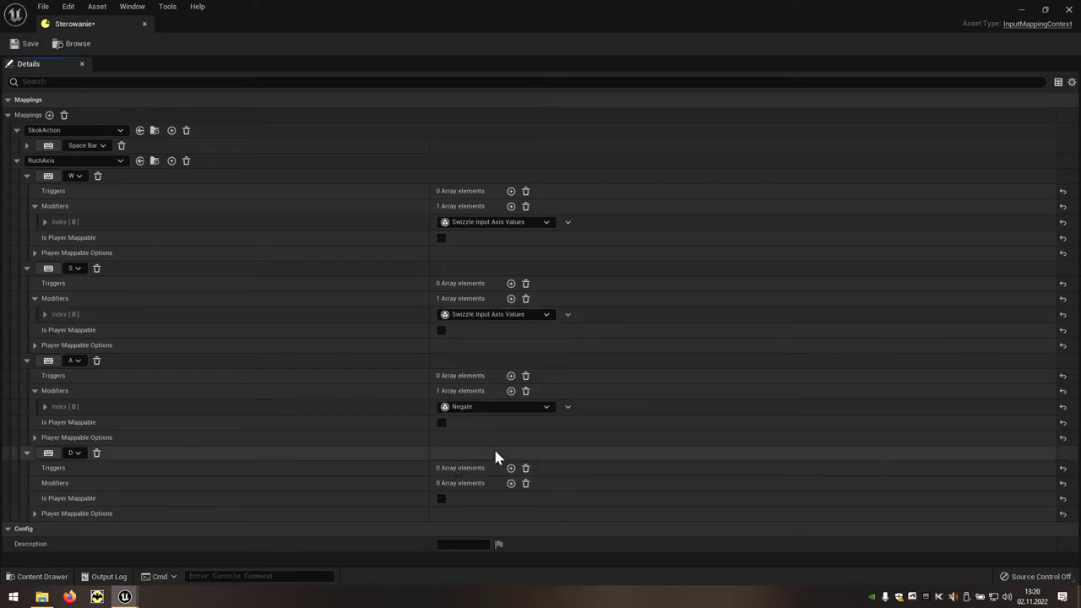
click(511, 299)
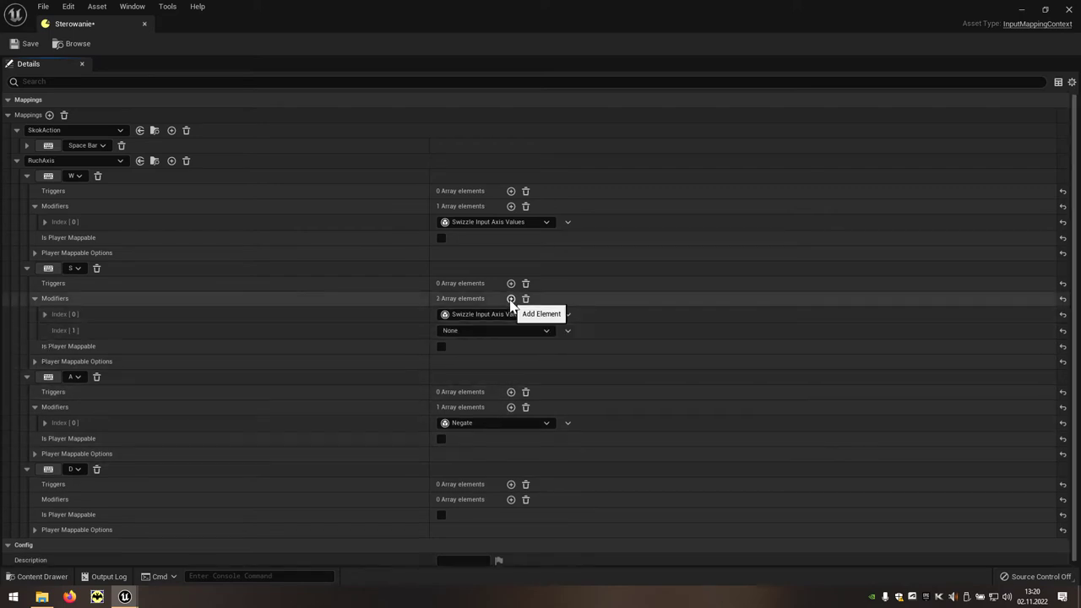
click(519, 331)
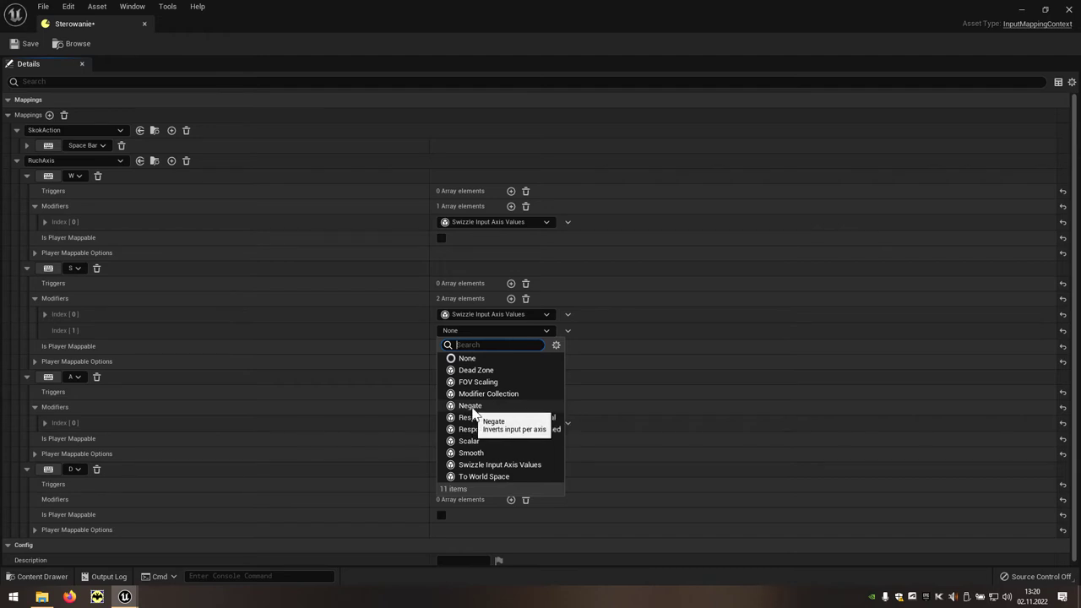
click(493, 406)
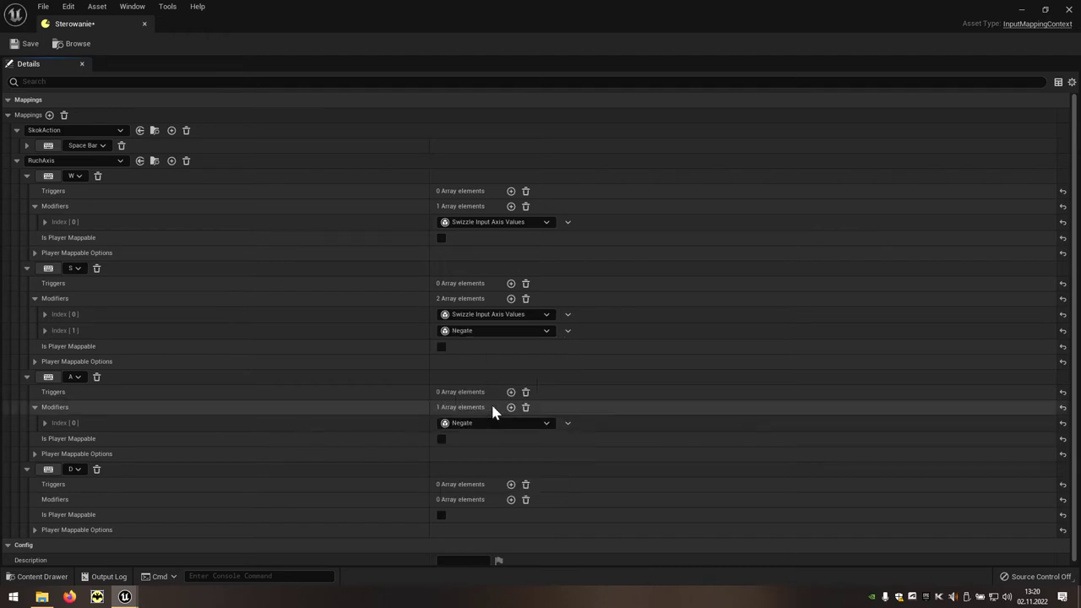
click(49, 119)
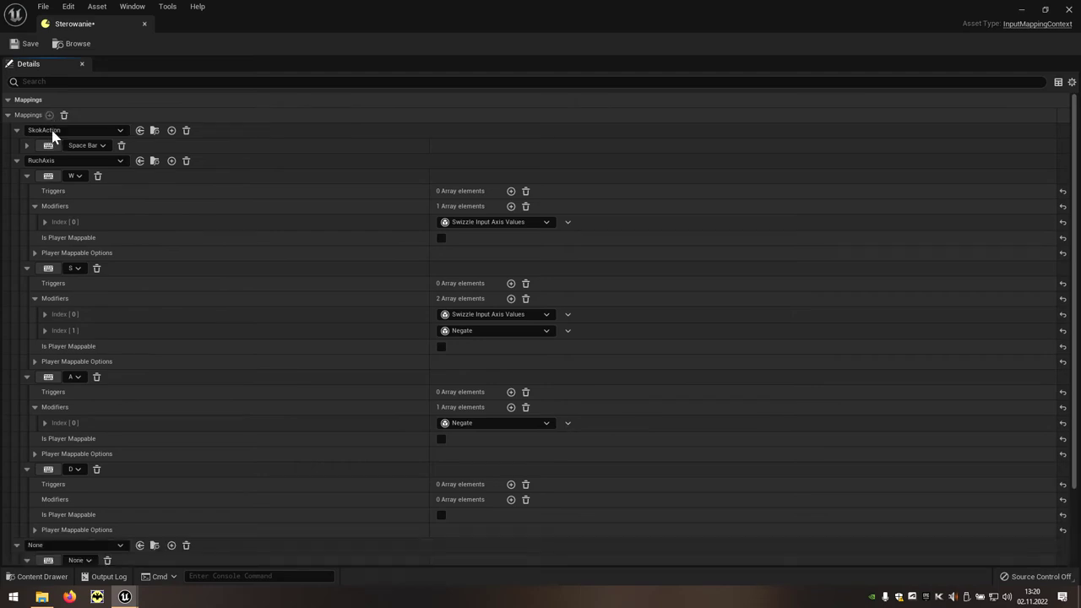
- Assign KameraAxis to the new mapping and bind it to Mouse XY 2D-Axis
scroll(123, 479, down, 1)
scroll(124, 482, down, 2)
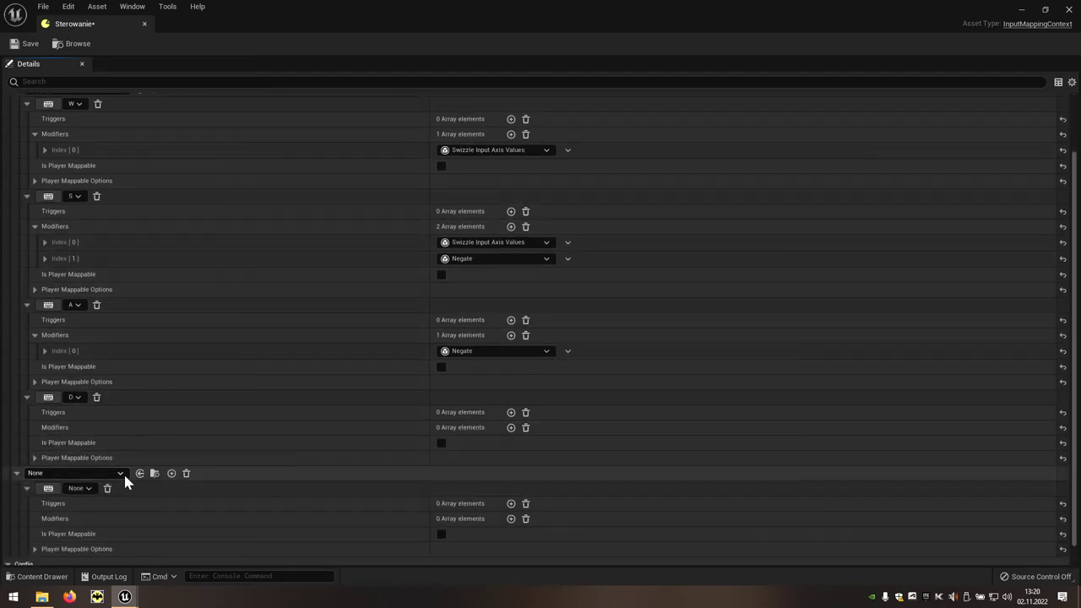
click(121, 473)
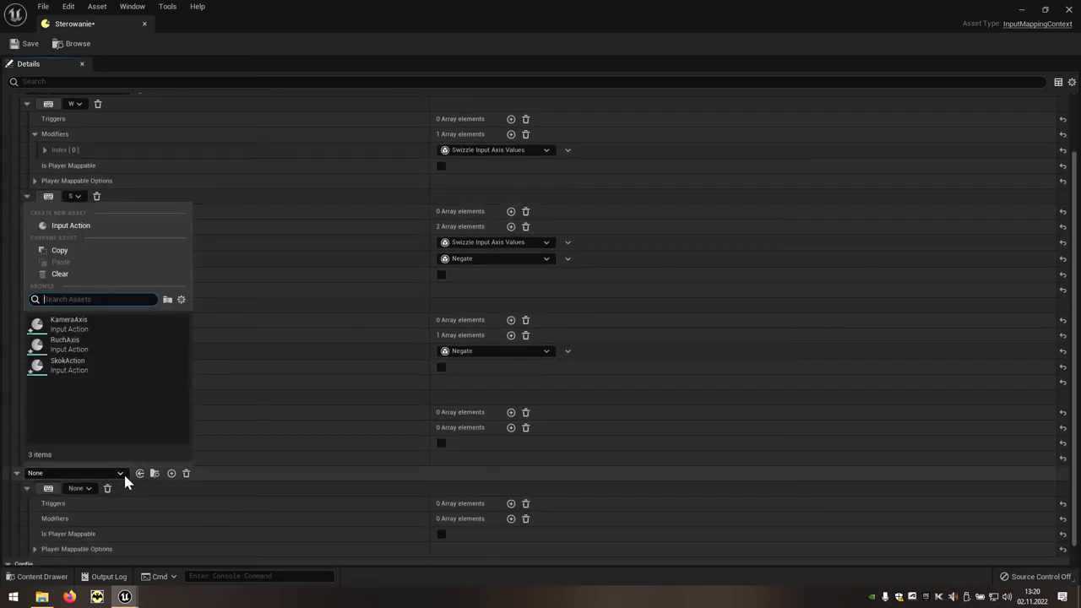
click(111, 322)
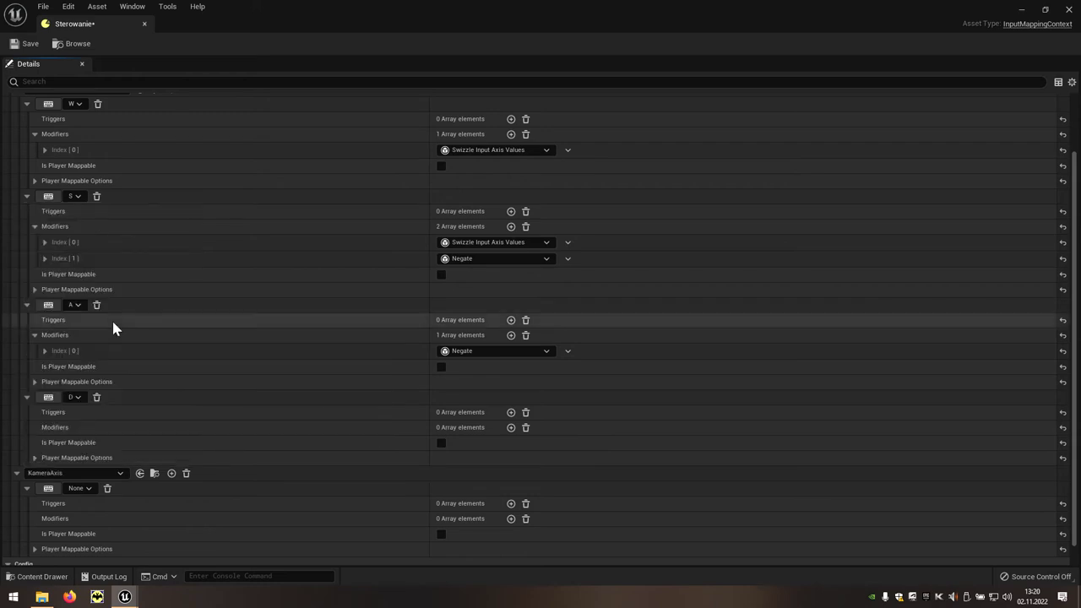
click(88, 490)
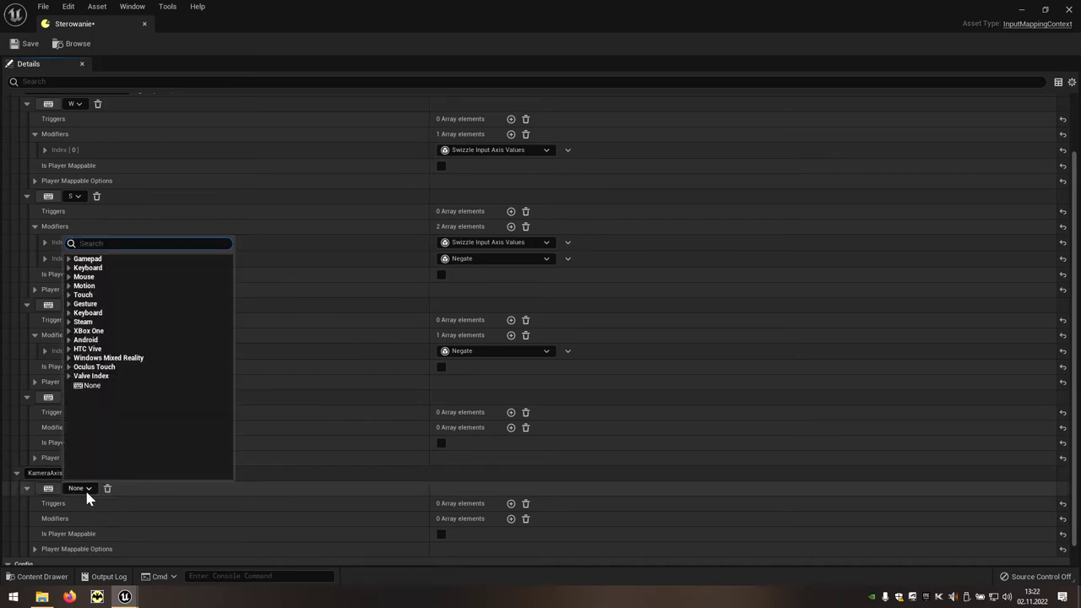
text(mouse)
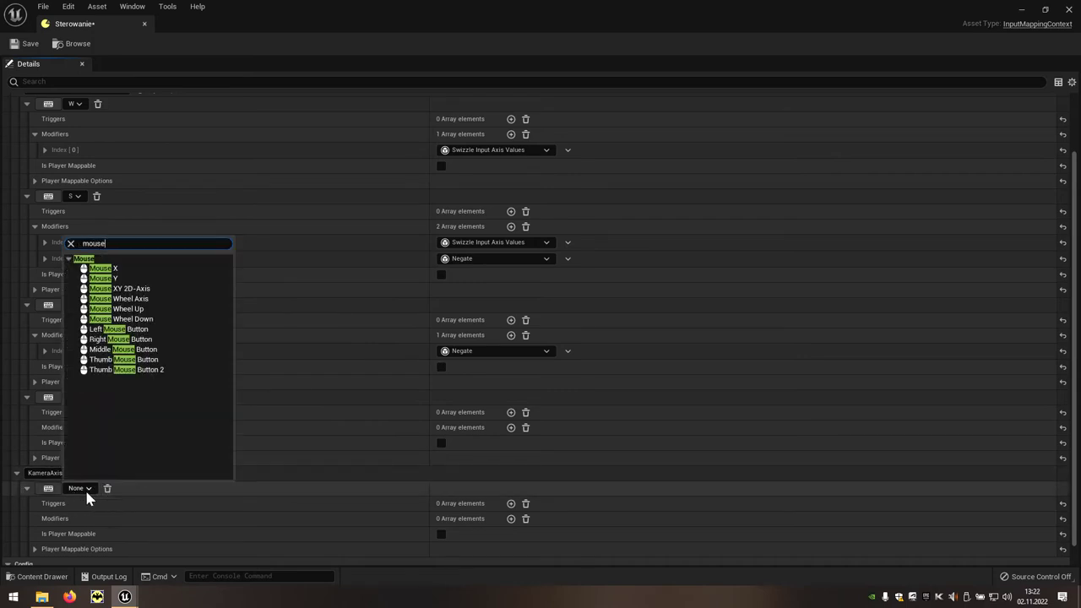
click(161, 289)
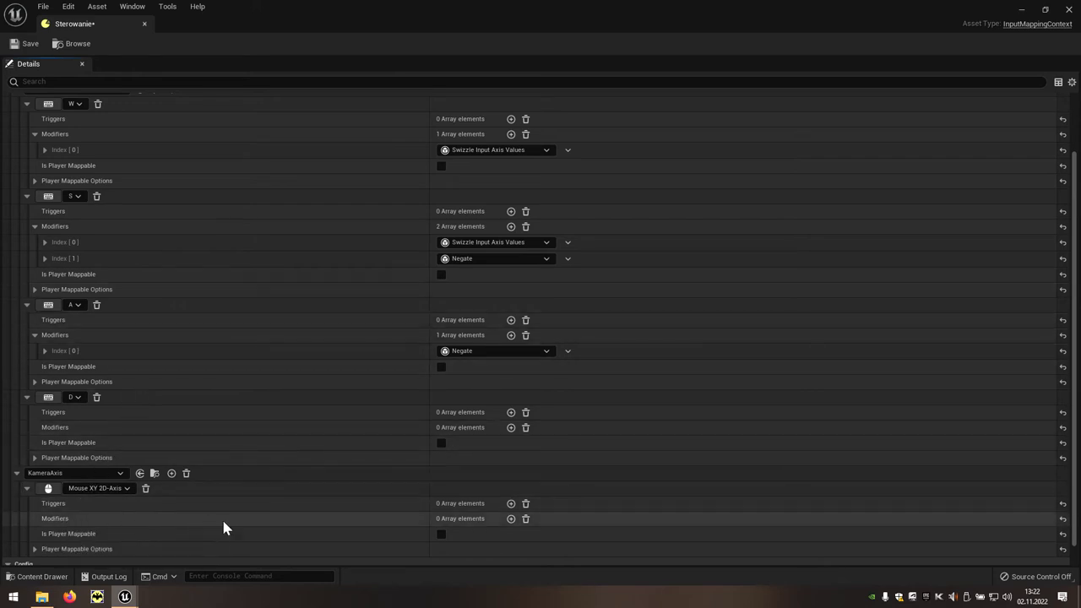
- Add a Negate modifier to the KameraAxis mapping
click(510, 519)
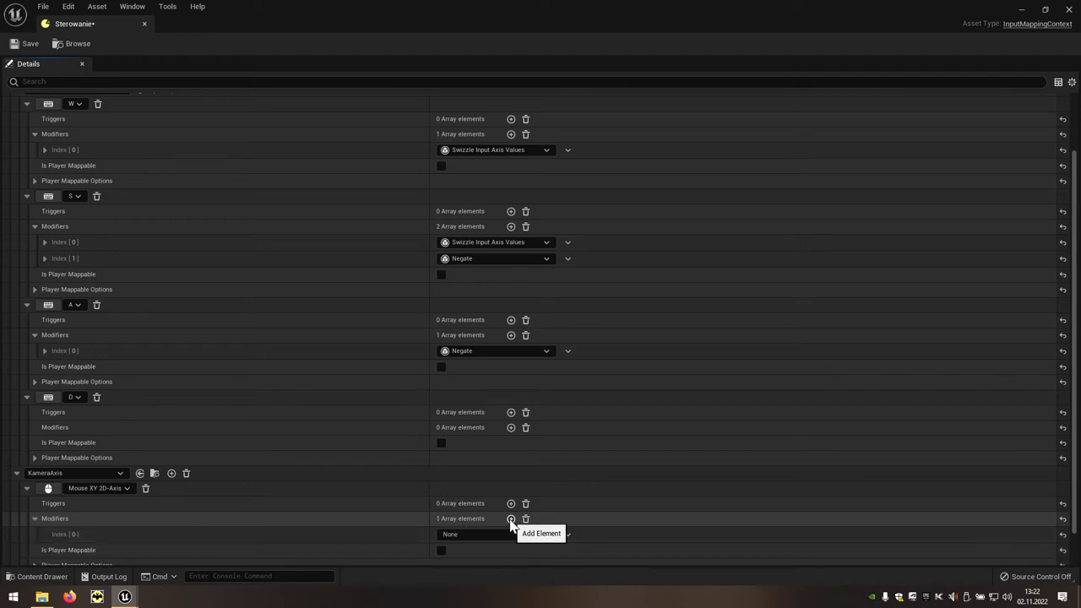
click(510, 536)
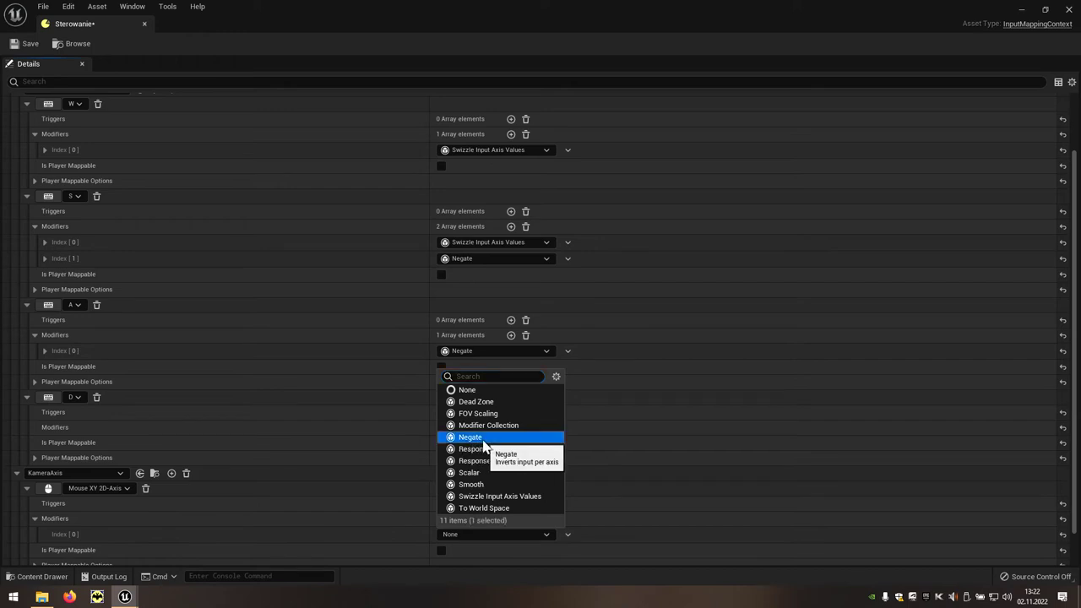
click(470, 438)
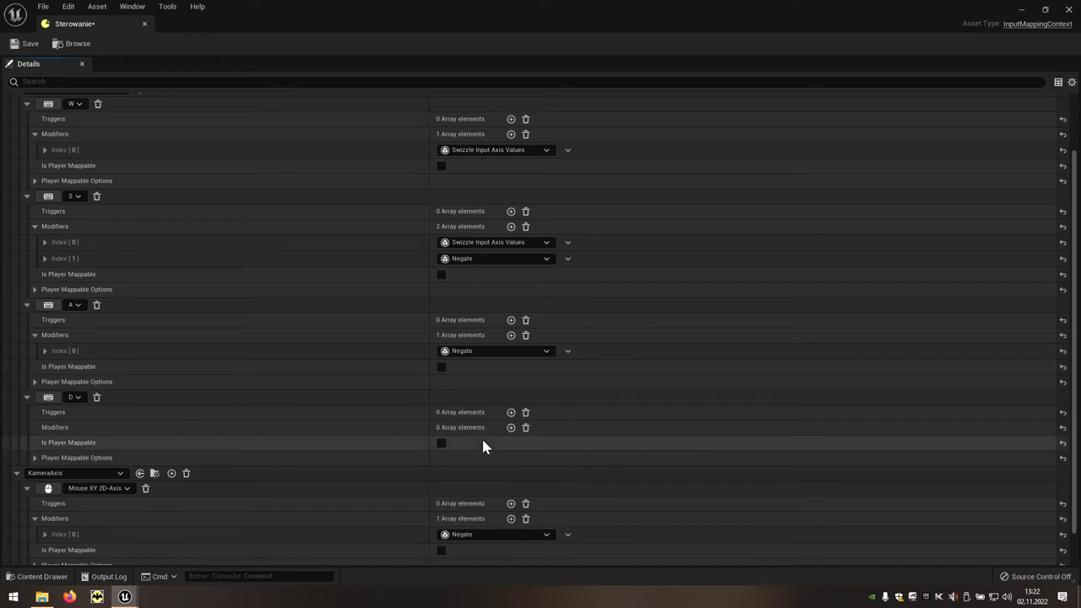
- Close the Sterowanie editor and open BP_ThirdPersonCharacter from ThirdPerson > Blueprints
click(1068, 9)
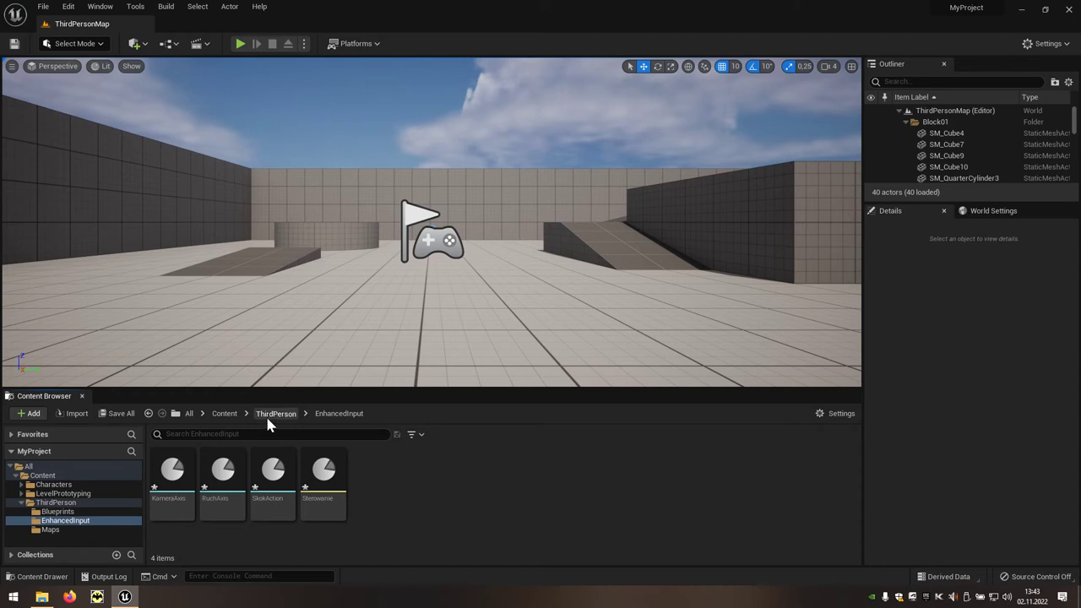
click(270, 414)
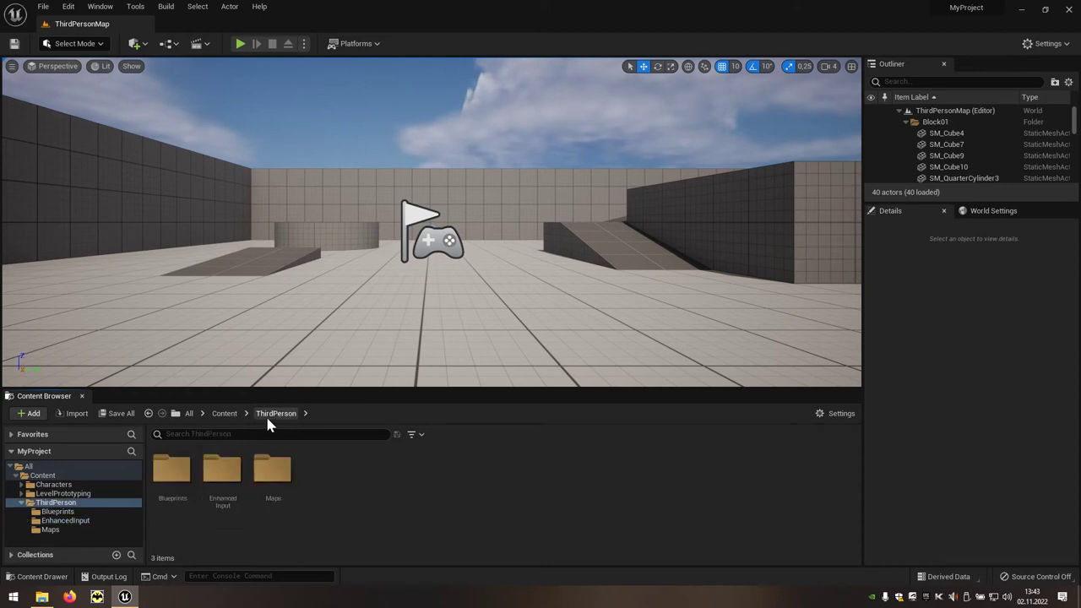
click(177, 507)
double_click(177, 508)
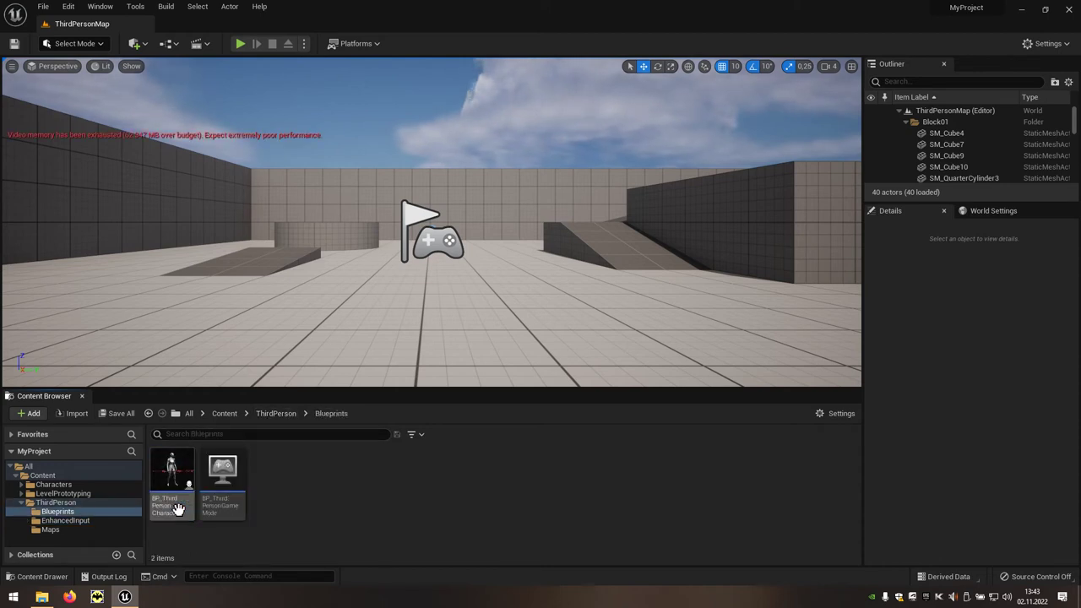
click(182, 506)
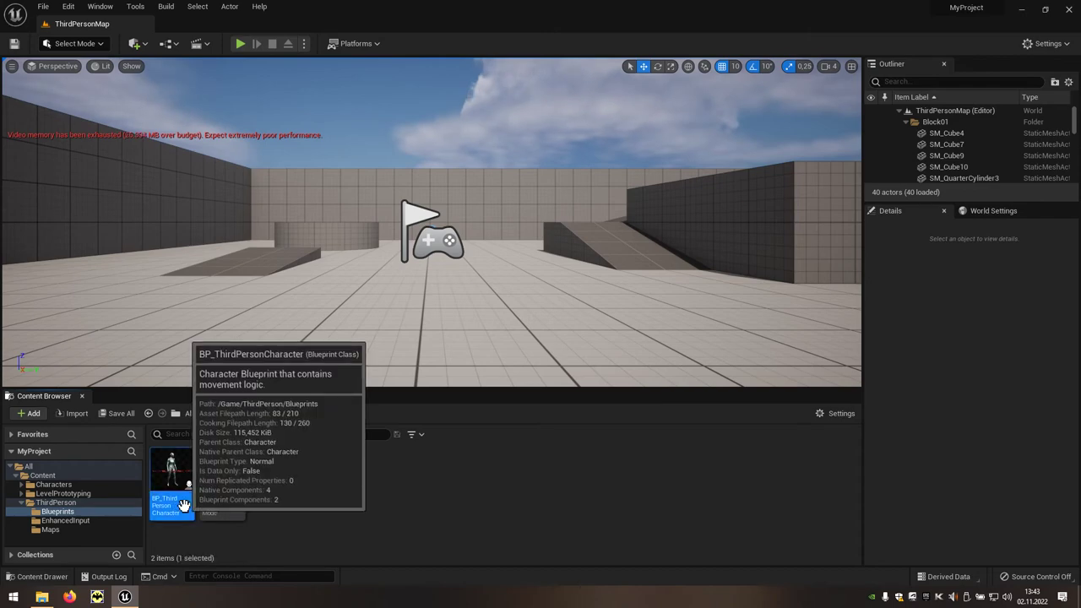
double_click(185, 505)
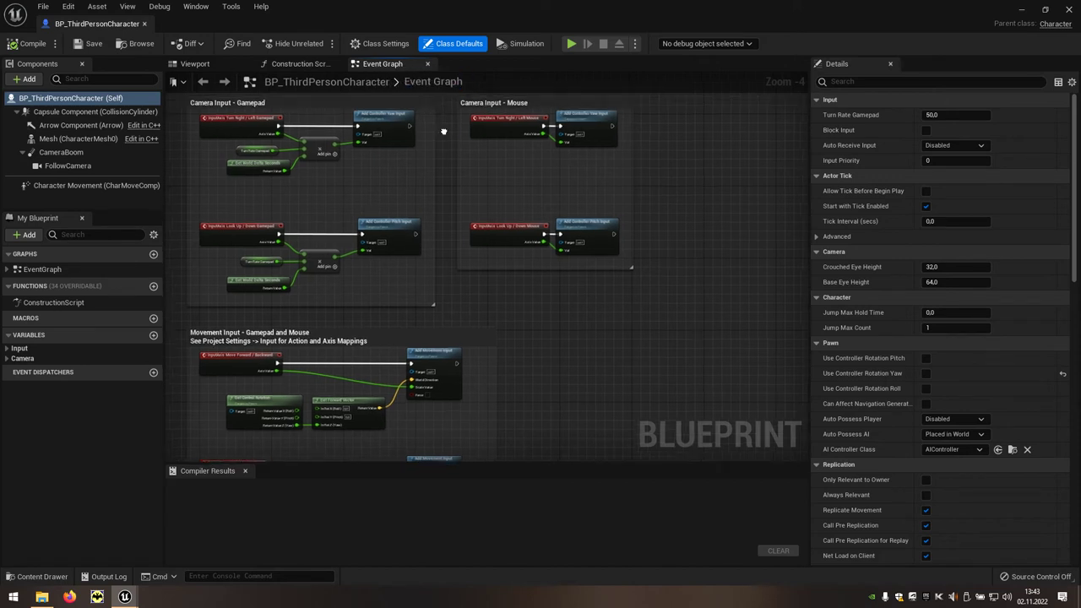
- Add Event Possessed feeding Cast To PlayerController, with New Controller wired to the cast's Object
right_drag(398, 99, 579, 279)
scroll(424, 164, up, 3)
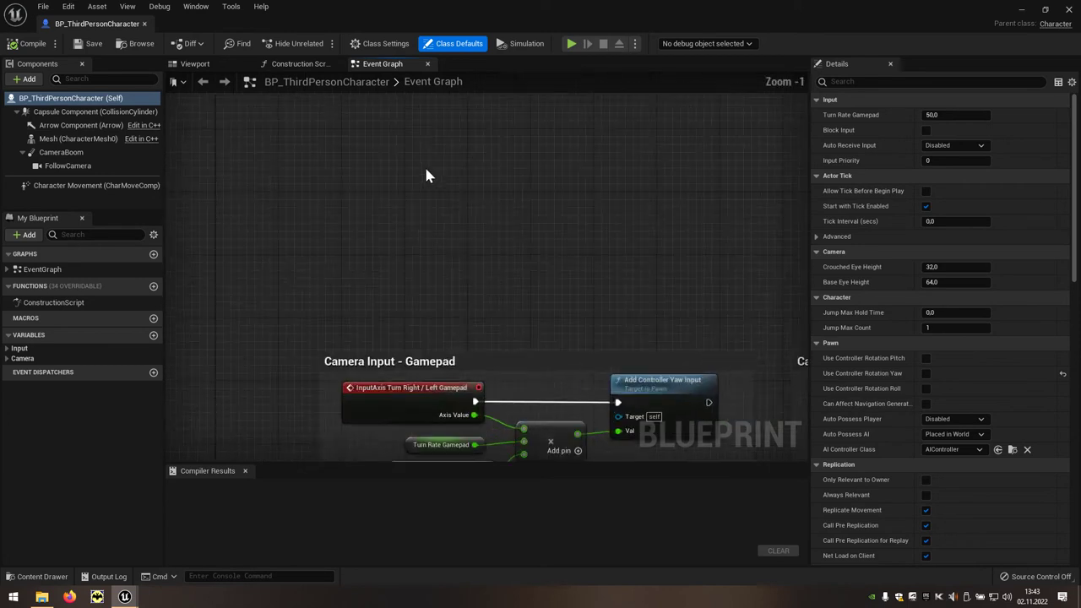
scroll(394, 292, up, 1)
right_drag(406, 295, 369, 270)
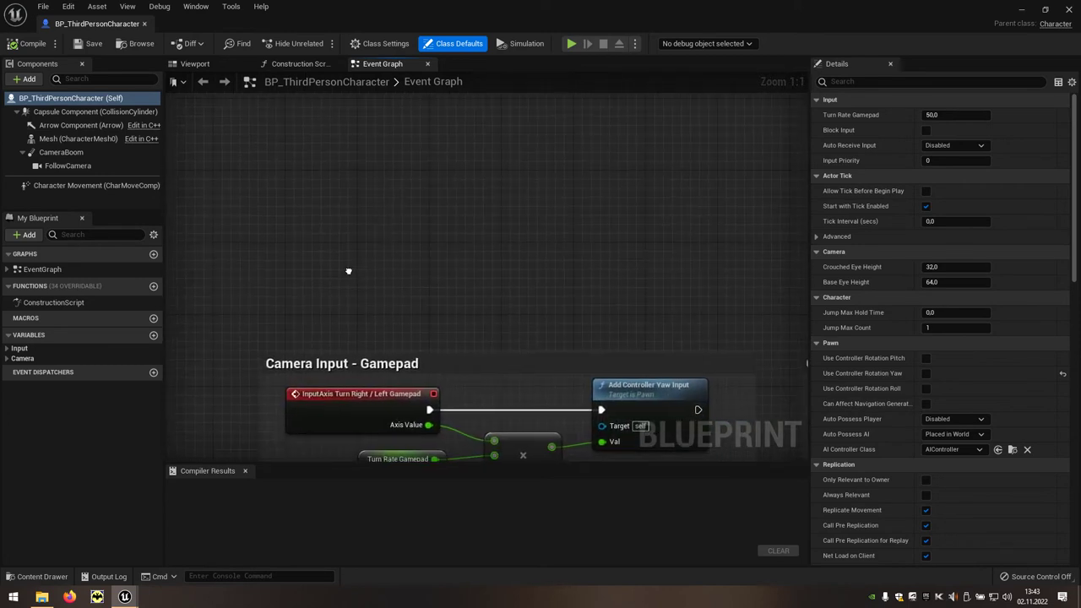
right_click(295, 213)
text(ev)
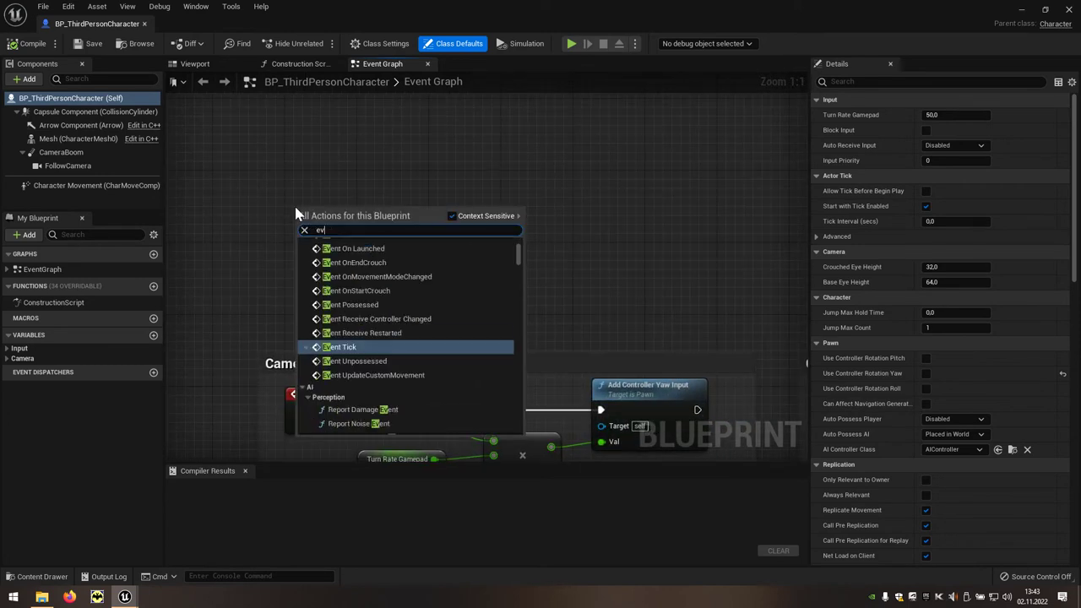
text(ent poss)
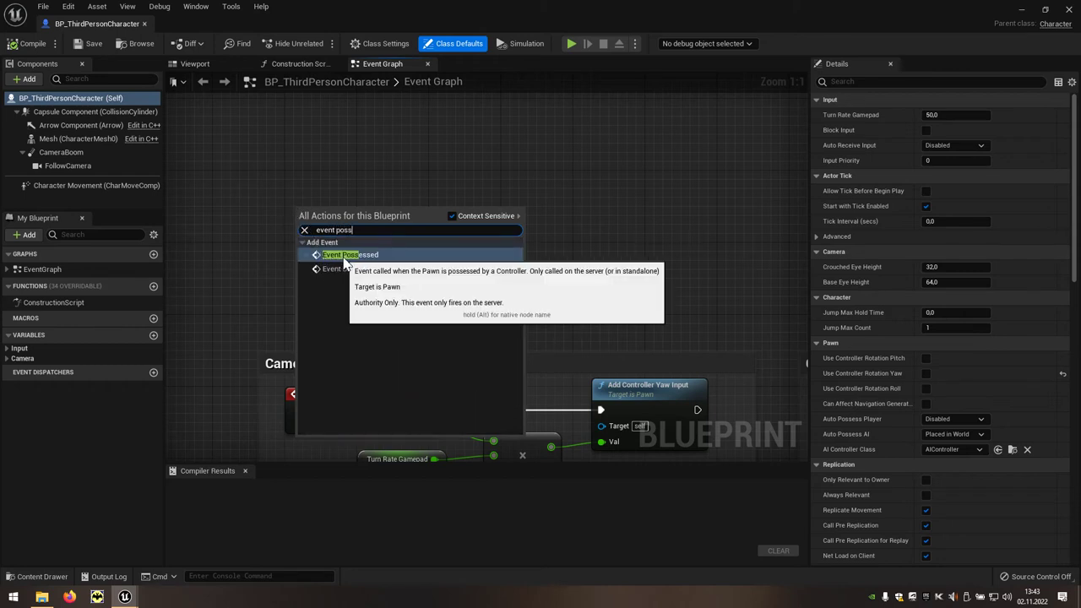
click(382, 262)
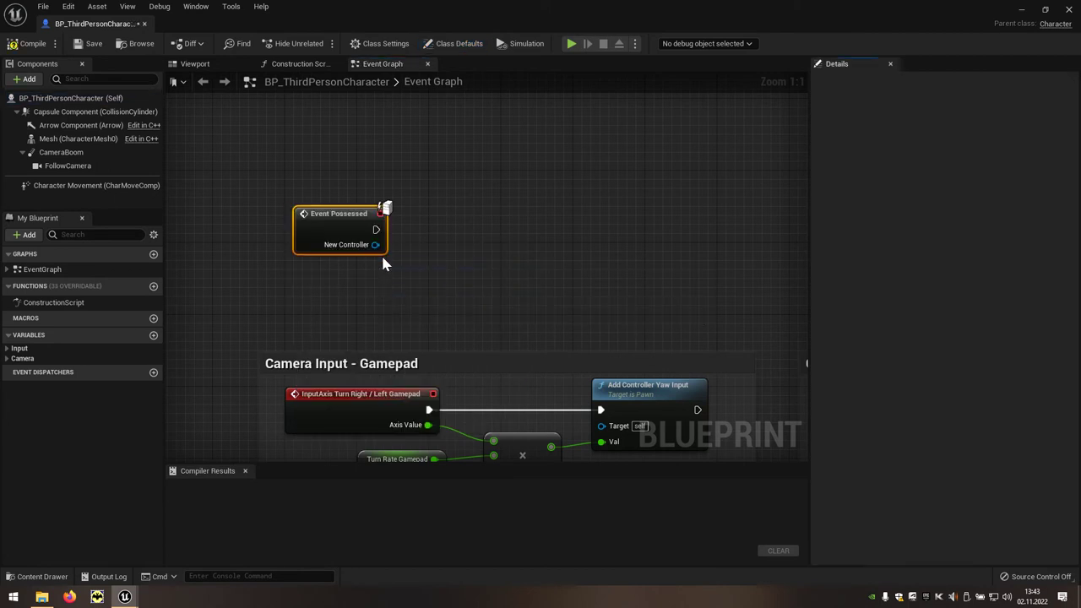
drag(376, 230, 438, 230)
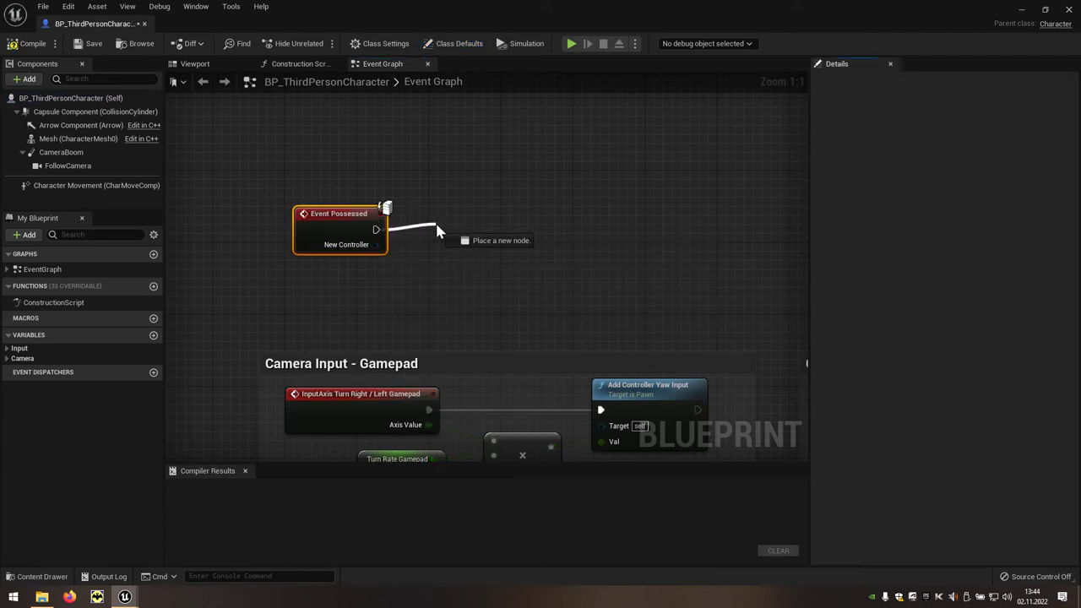
text(castt)
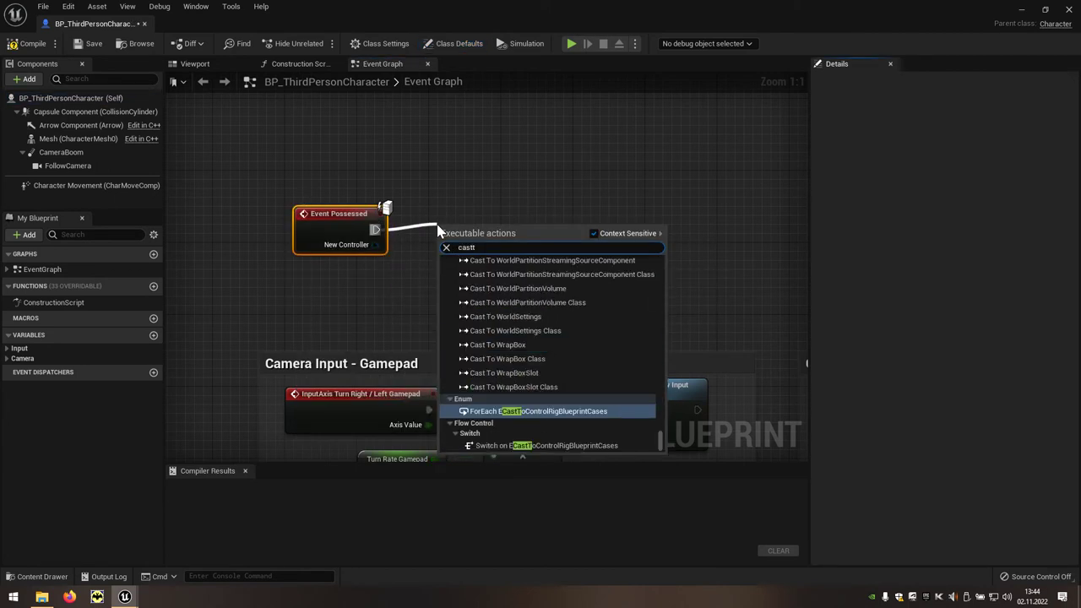
text(oplaye)
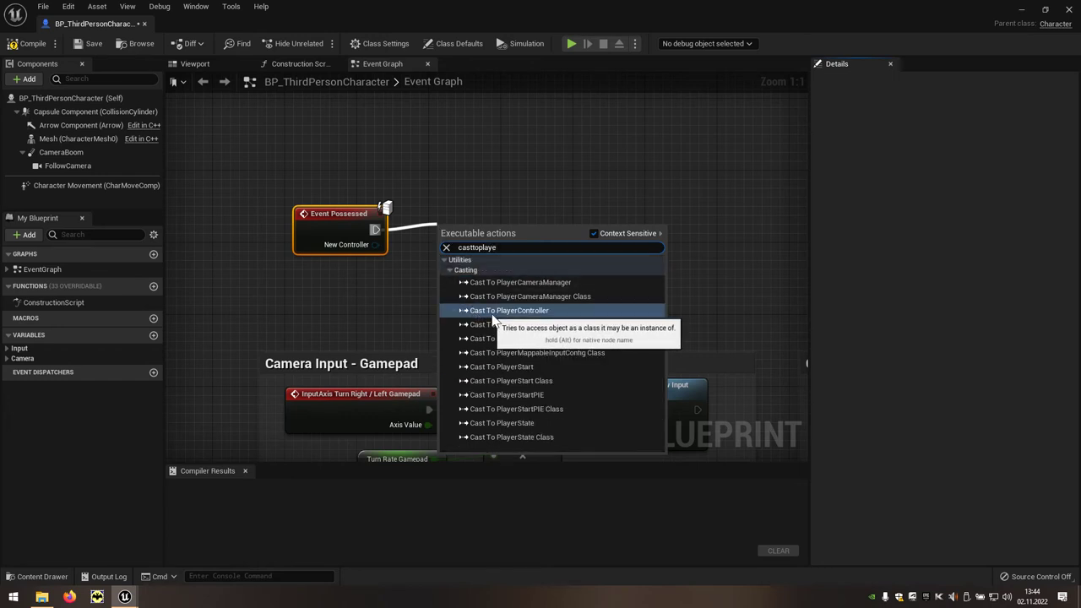
click(548, 312)
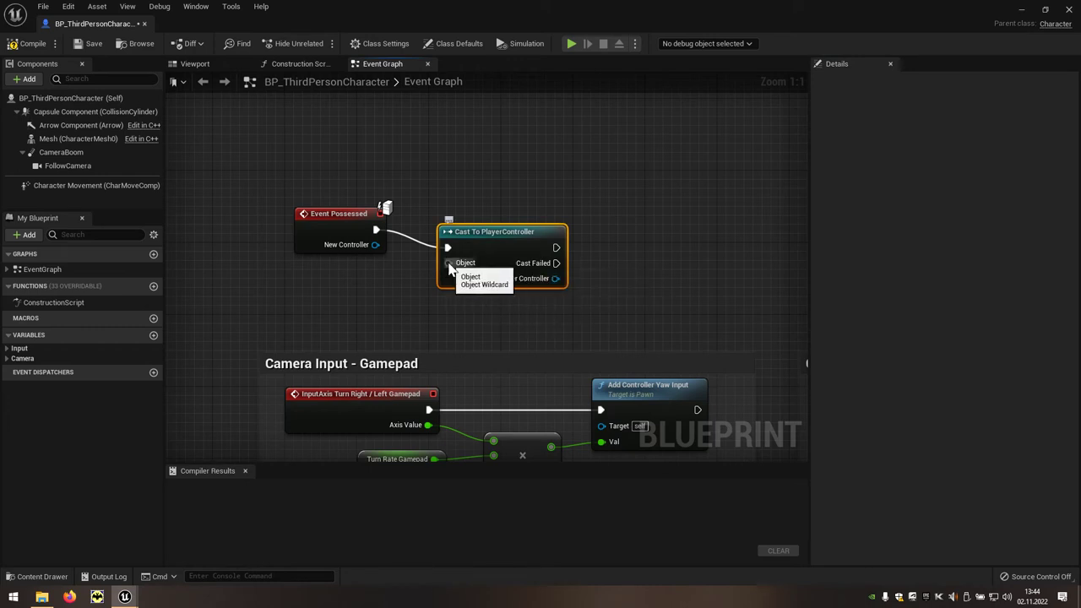
drag(449, 265, 373, 247)
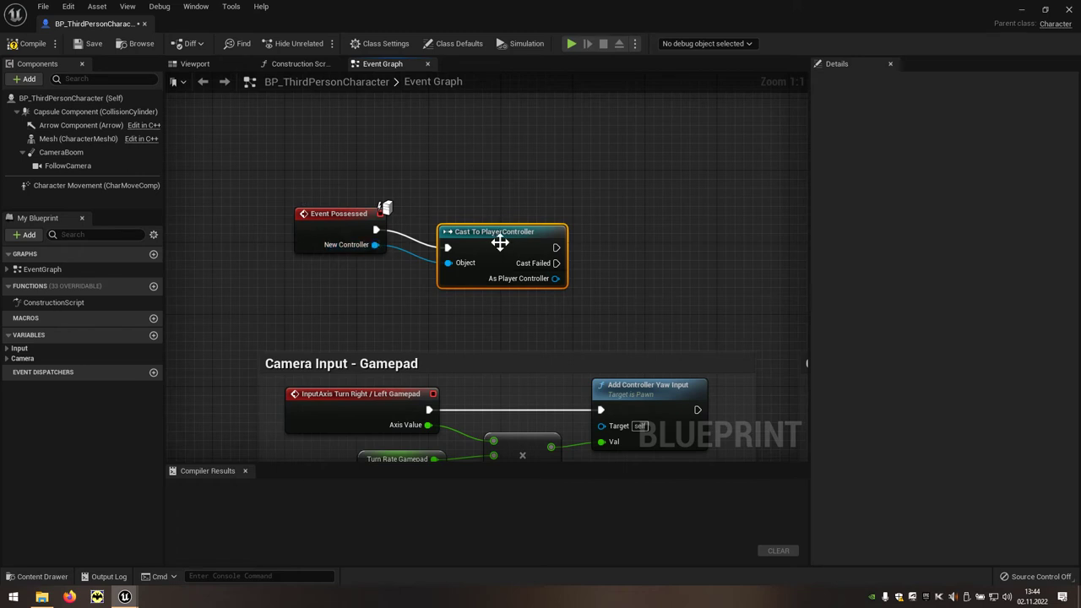
drag(498, 231, 481, 214)
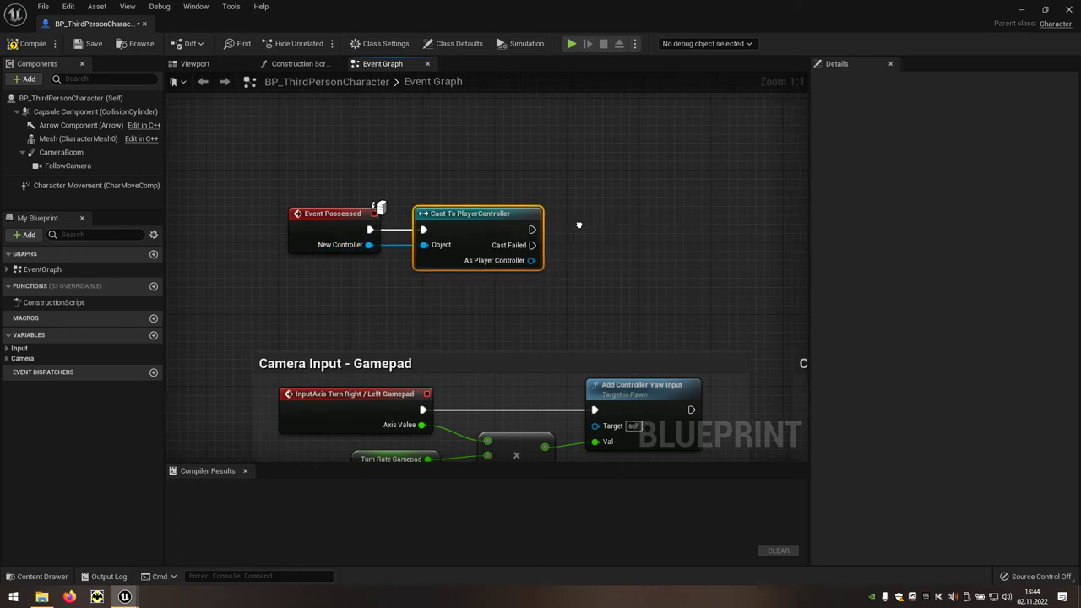
- Chain Enhanced Input Local Player Subsystem into Add Mapping Context set to Sterowanie
right_drag(574, 225, 452, 220)
drag(415, 255, 486, 251)
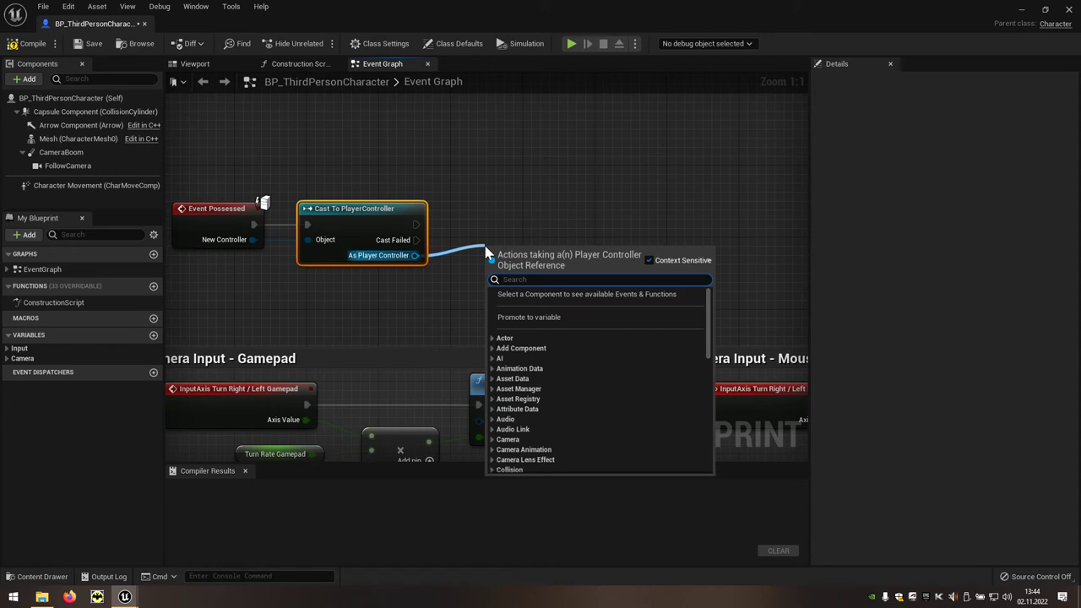
text(player)
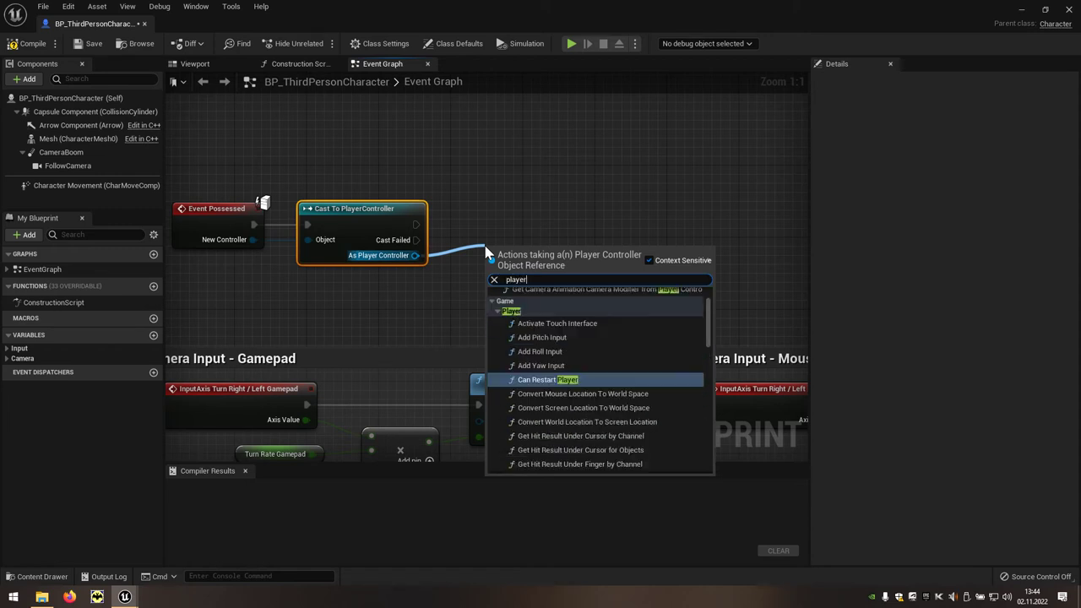
text( sub)
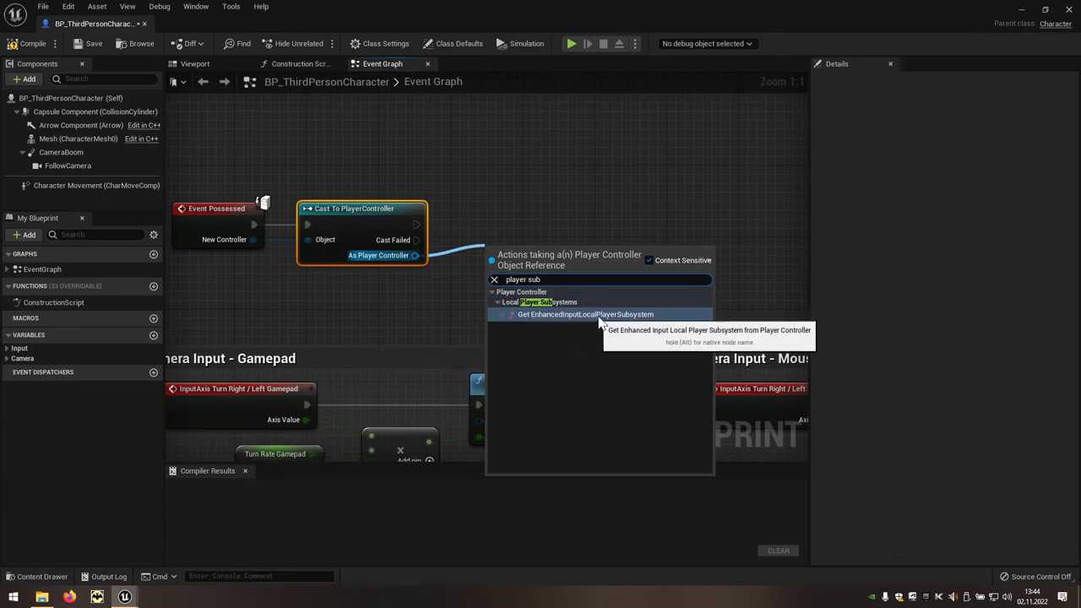
click(628, 315)
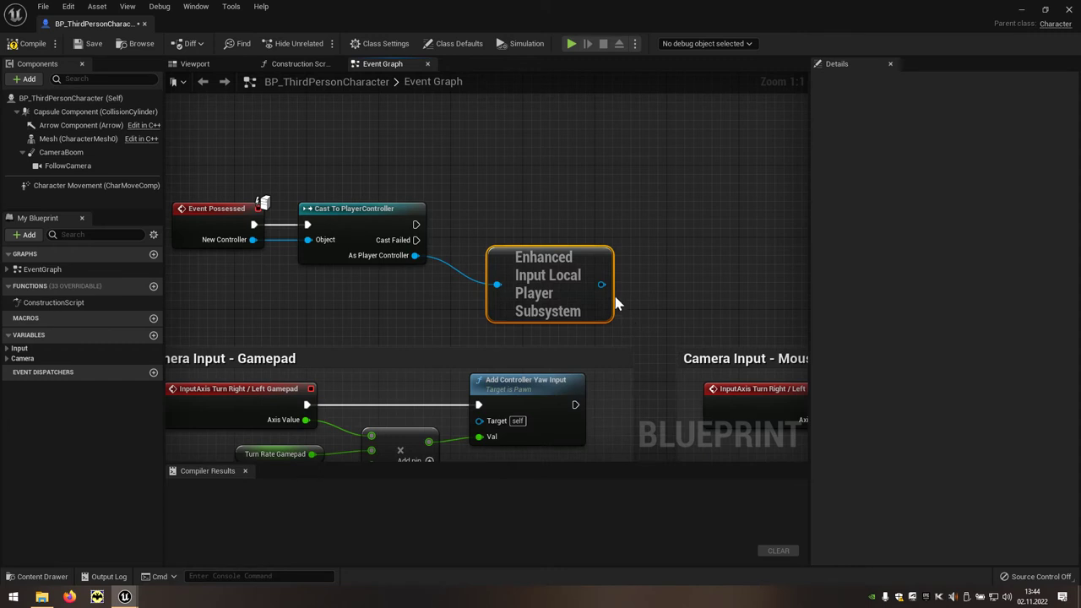
drag(416, 224, 687, 229)
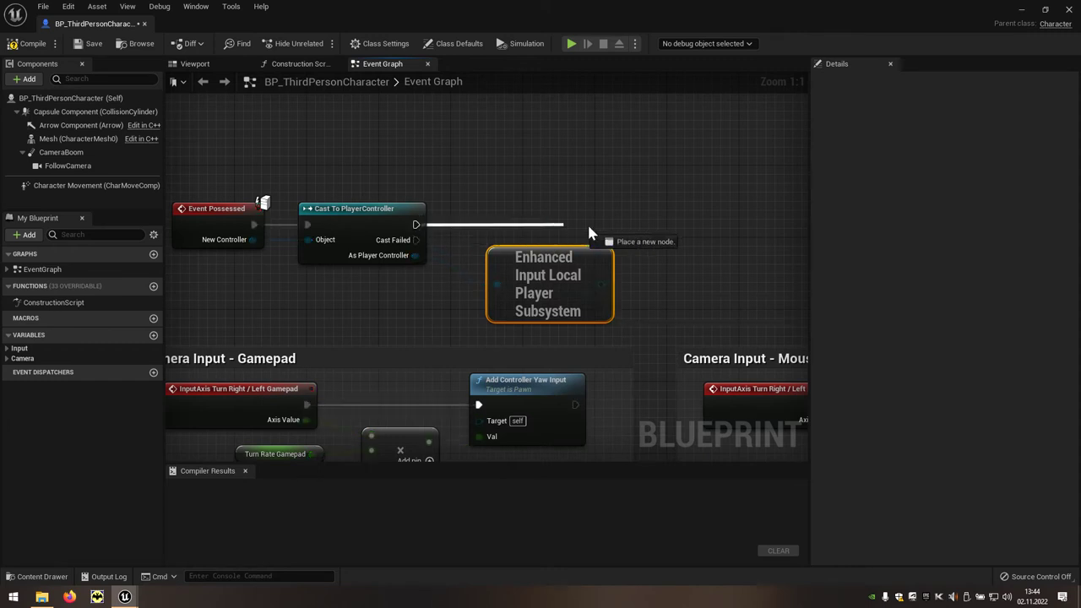
text(ad)
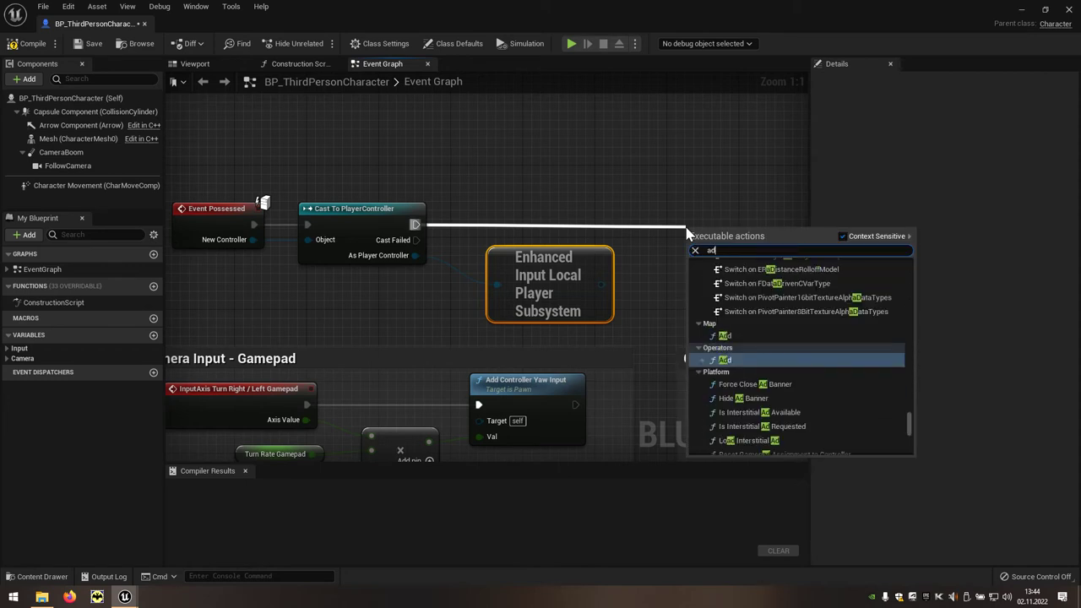
text(dmappin)
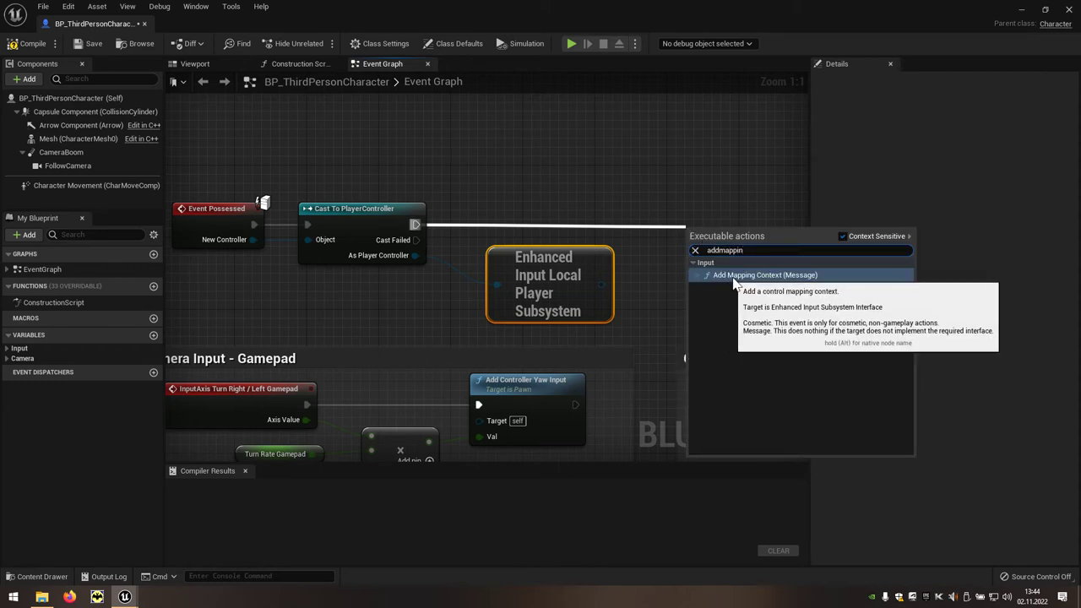
click(775, 281)
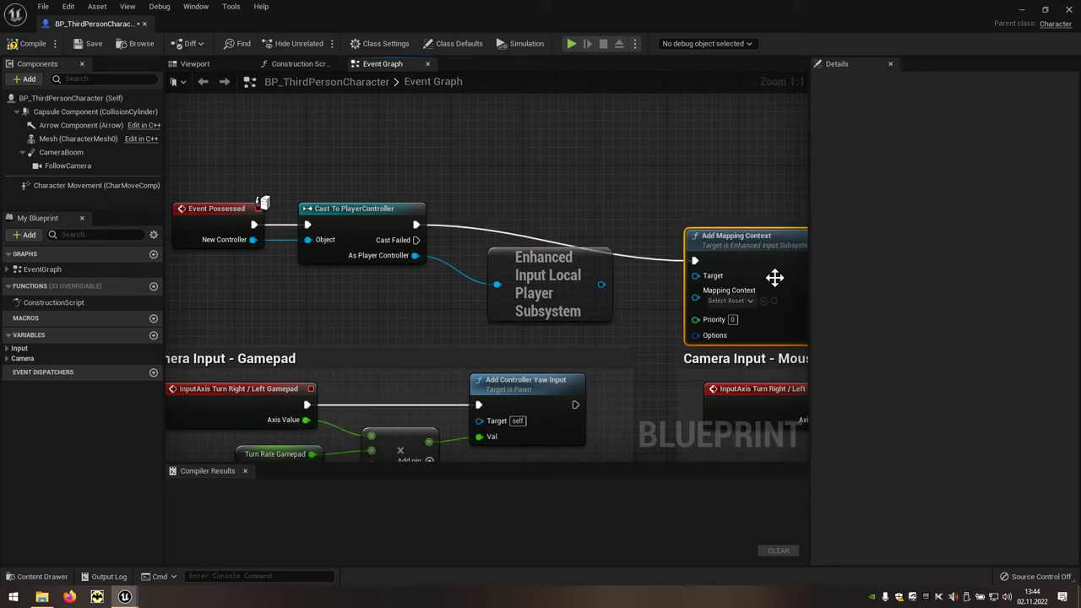
drag(591, 253, 556, 245)
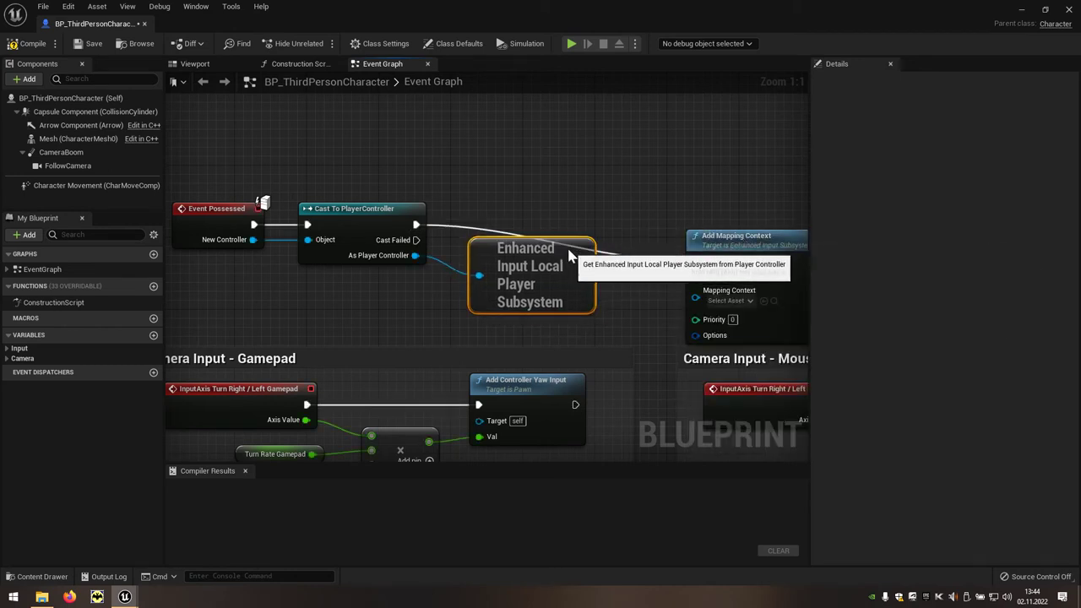
drag(729, 241, 659, 205)
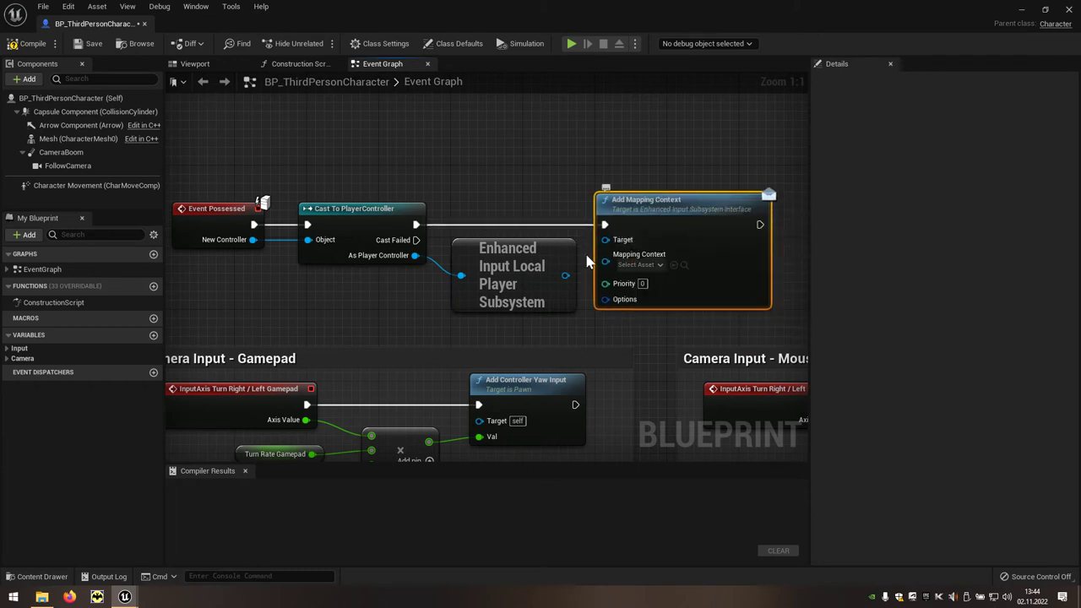
drag(566, 277, 605, 240)
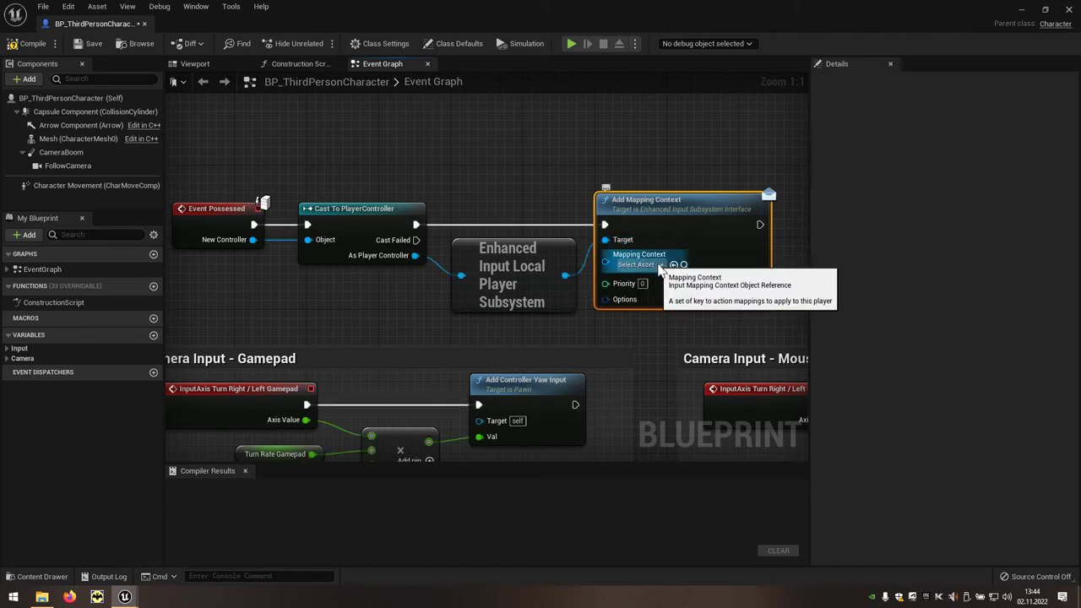
click(660, 266)
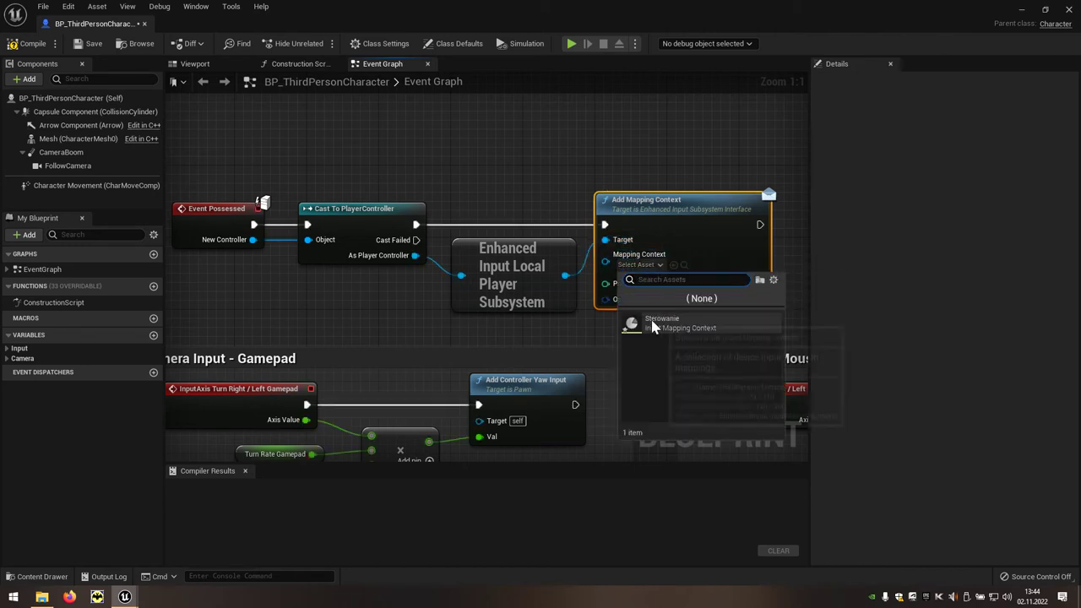
click(653, 326)
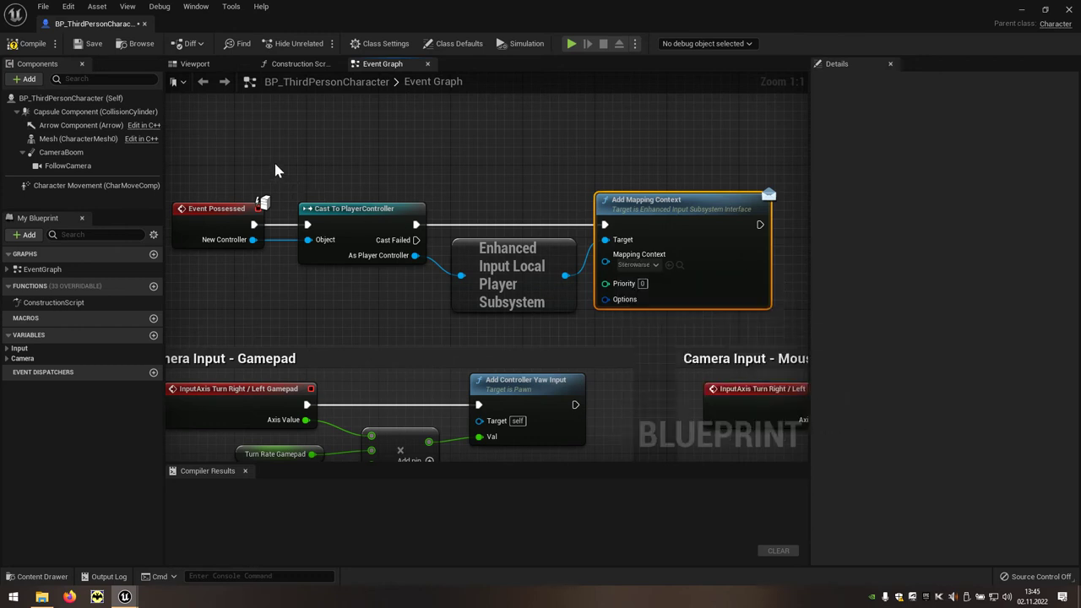
- Select the possession chain nodes and wrap them in a comment titled Sterowanie
scroll(275, 167, down, 1)
drag(216, 156, 630, 305)
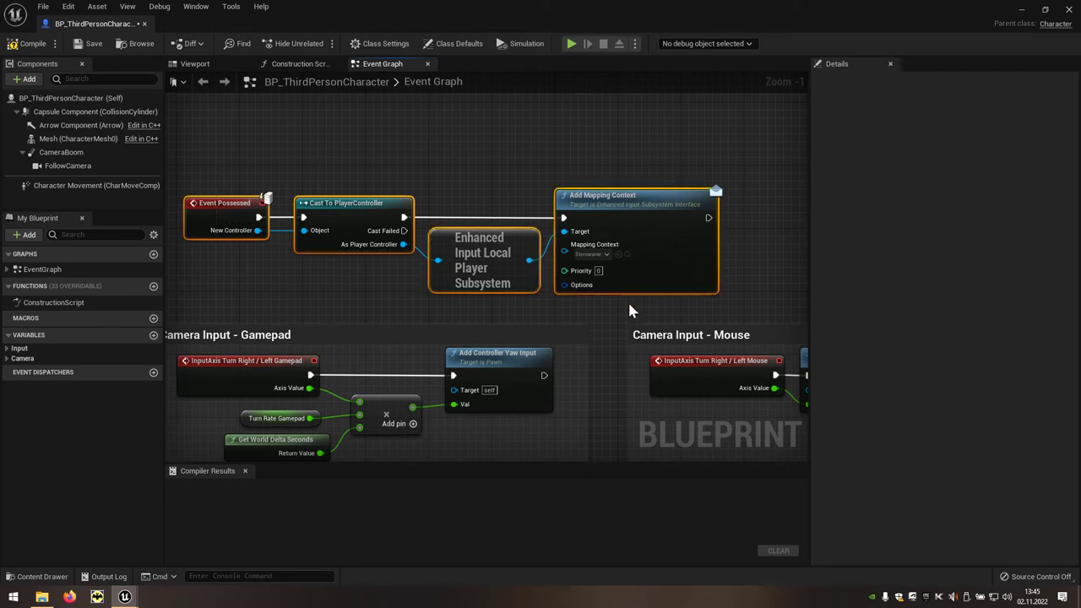
text(c)
text(Sterowanie)
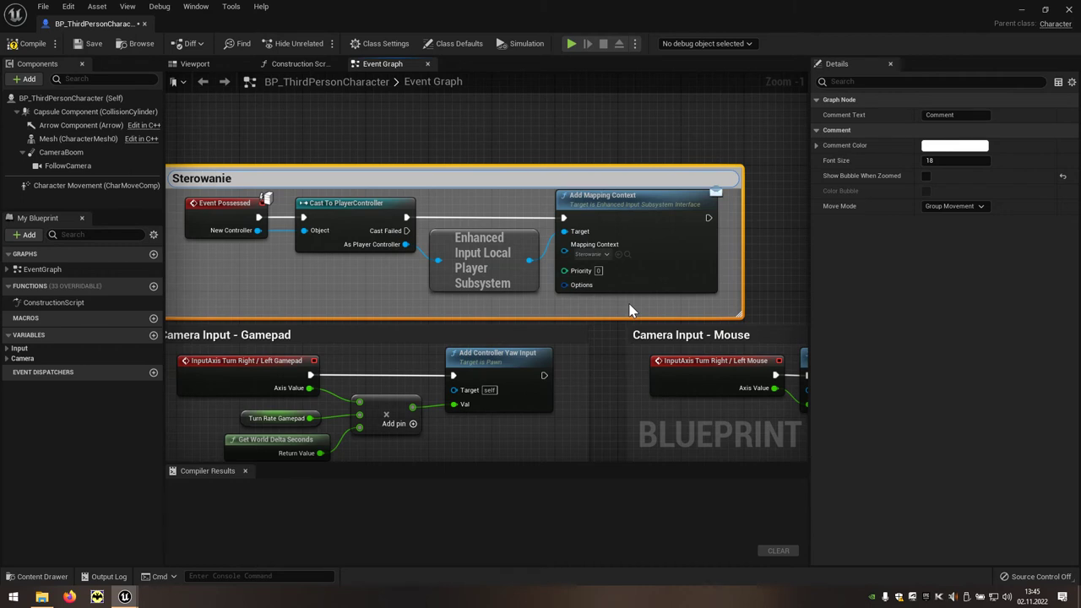
- Confirm the Sterowanie comment title and compile the Blueprint with F7
key(Return)
right_drag(427, 129, 510, 119)
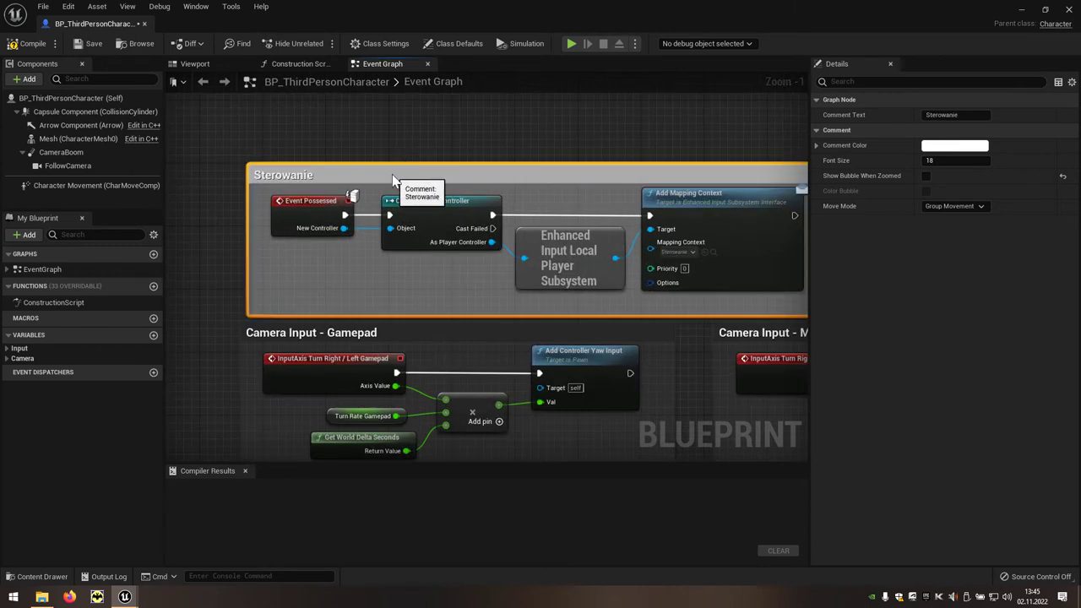
drag(399, 174, 390, 166)
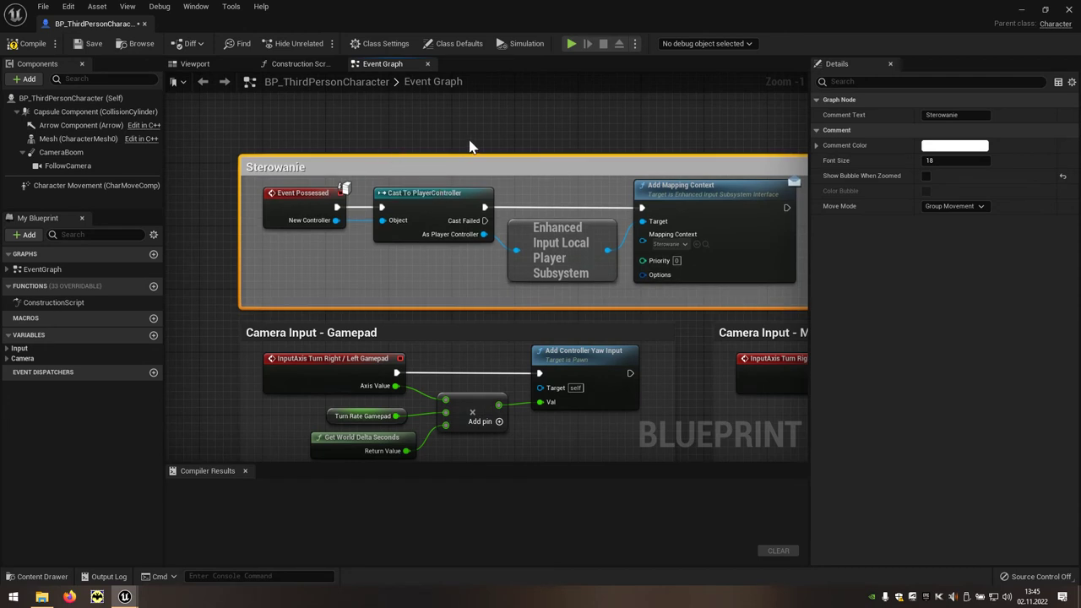
click(247, 128)
key(F7)
- Pan and zoom the Event Graph to centre the Jump Input section
scroll(247, 129, down, 3)
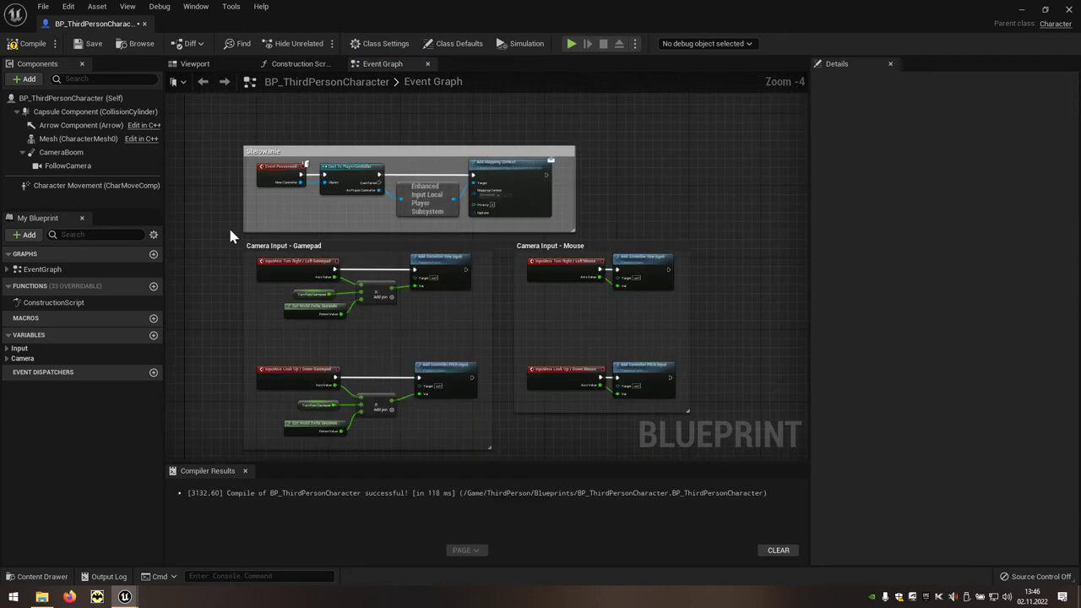
right_drag(207, 344, 269, 181)
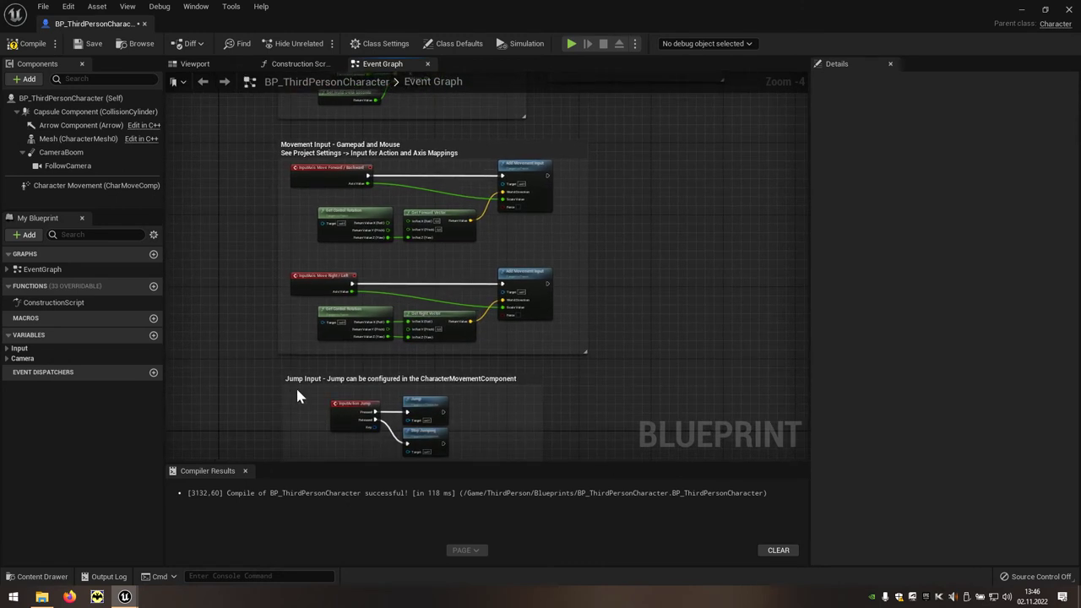
scroll(308, 386, up, 1)
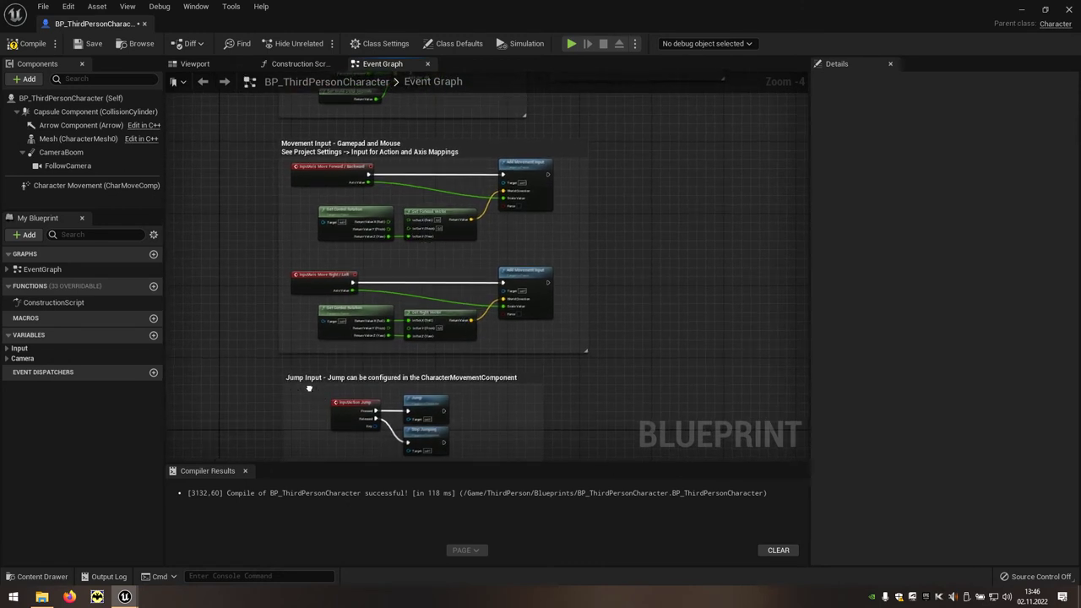
right_drag(307, 386, 320, 223)
scroll(320, 243, up, 1)
scroll(322, 253, up, 2)
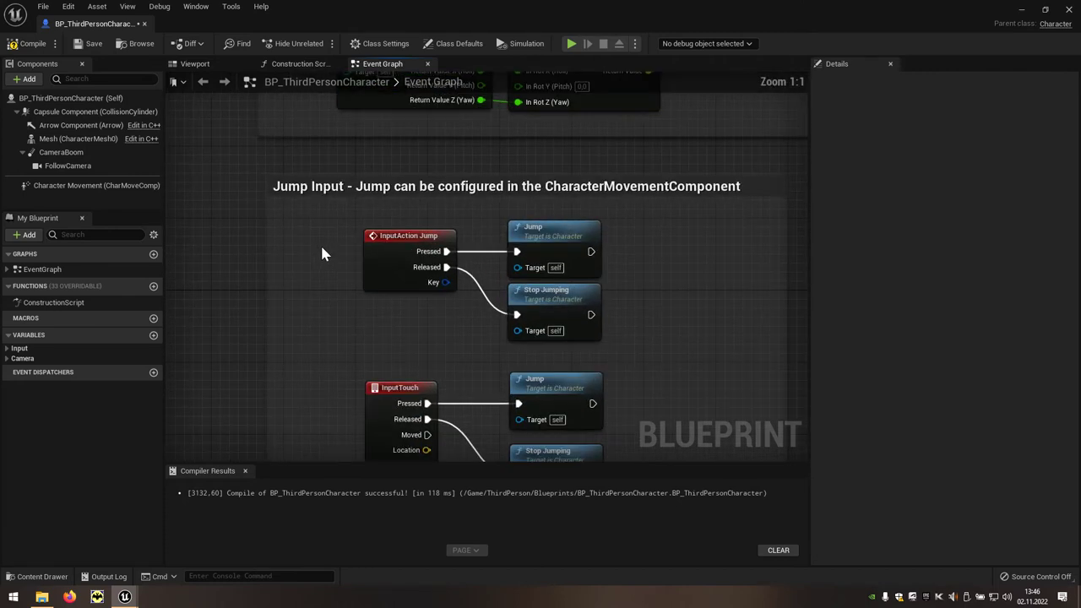
right_drag(336, 314, 367, 256)
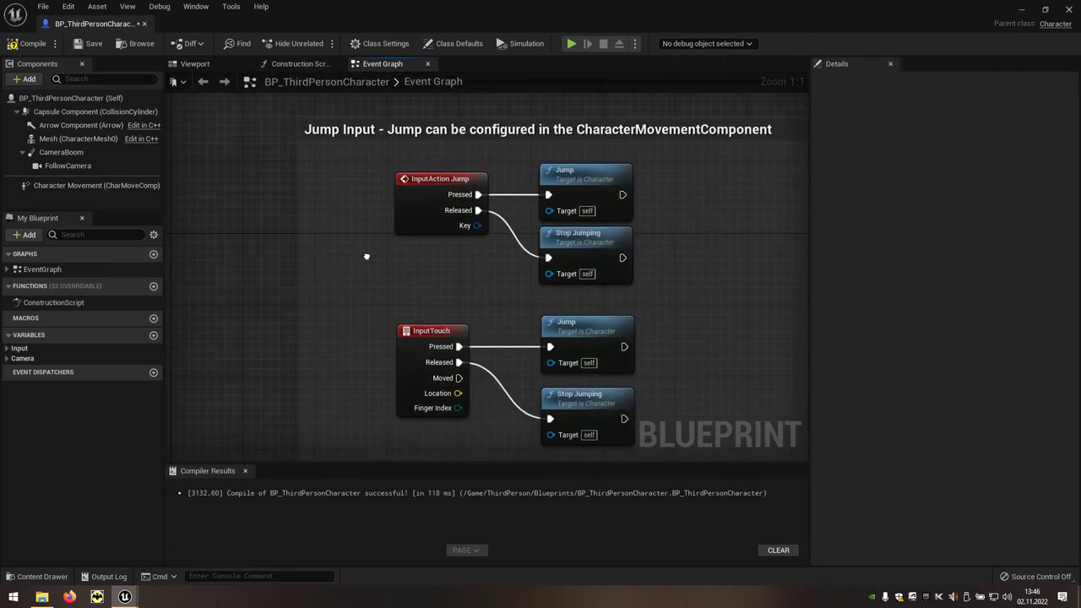
- Add an EnhancedInputAction SkokAction event wiring Triggered to Jump and Completed to Stop Jumping
right_click(273, 269)
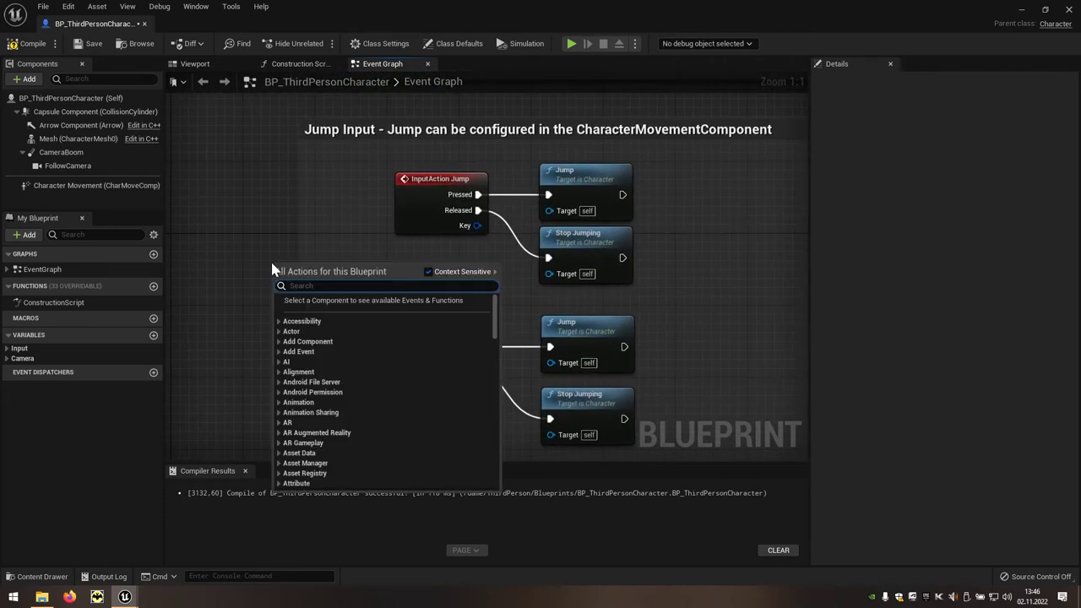
text(skok)
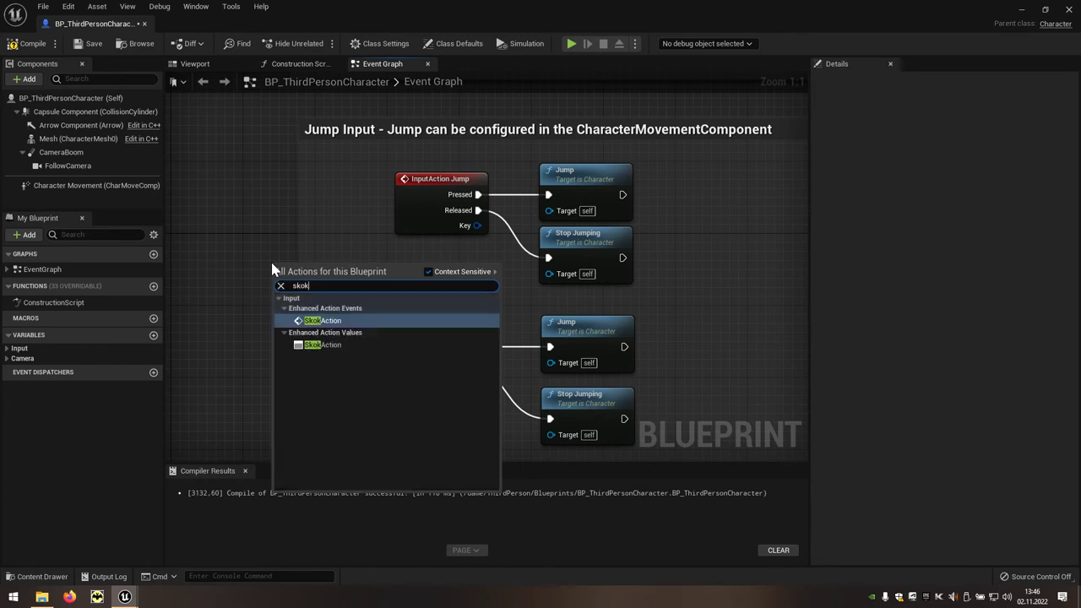
click(342, 324)
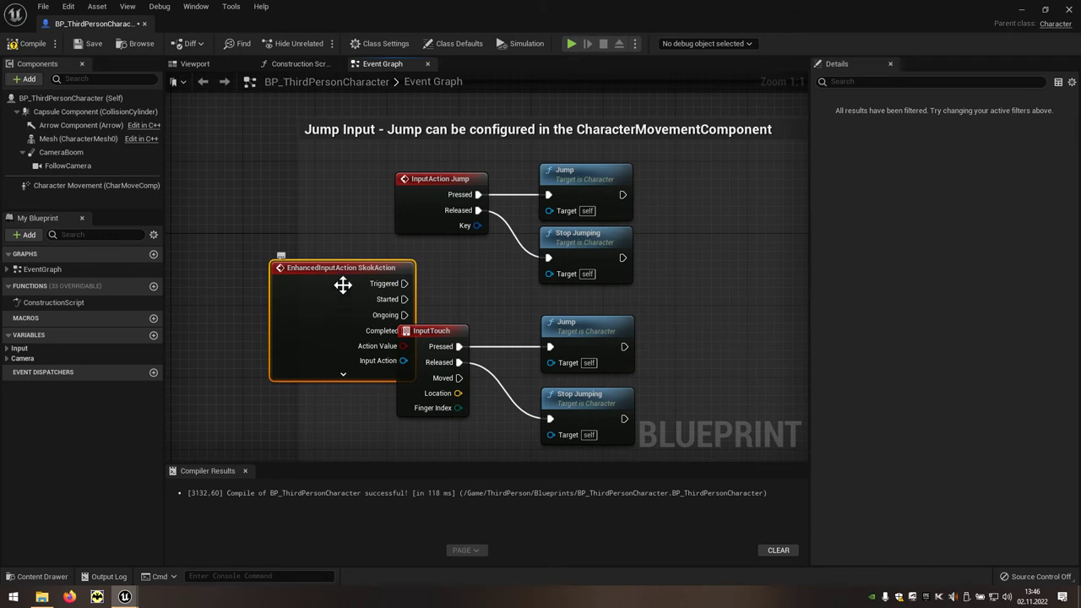
drag(339, 268, 280, 240)
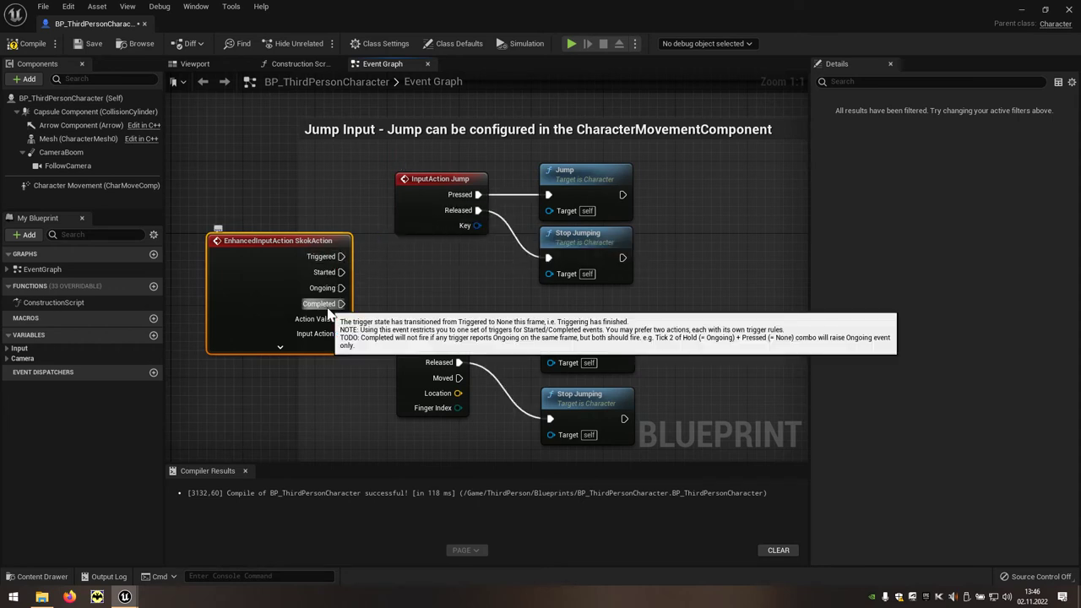
alt+click(549, 194)
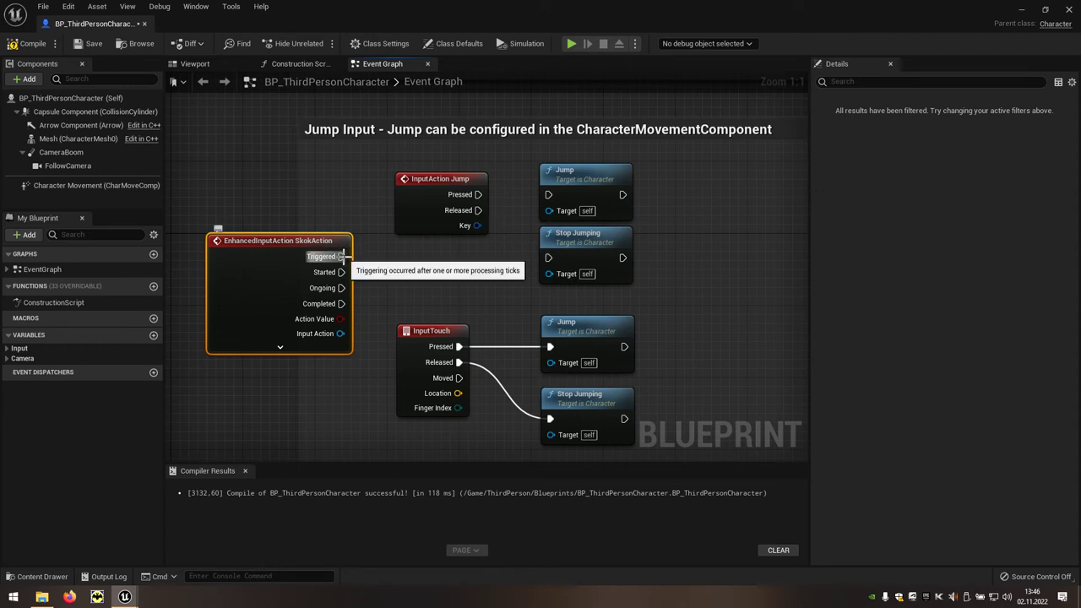
drag(342, 256, 554, 199)
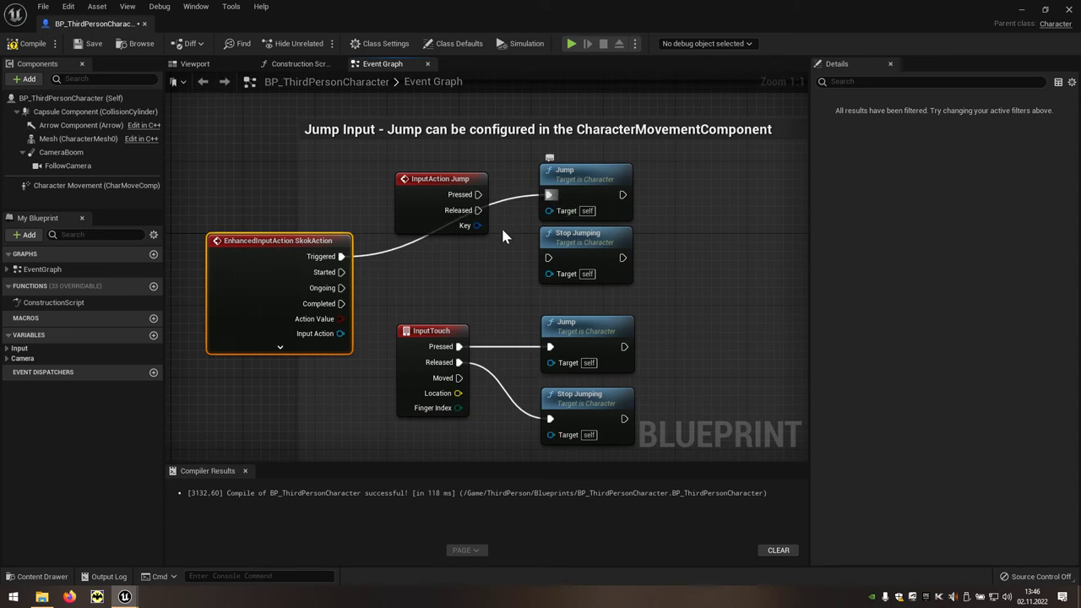
drag(347, 303, 551, 258)
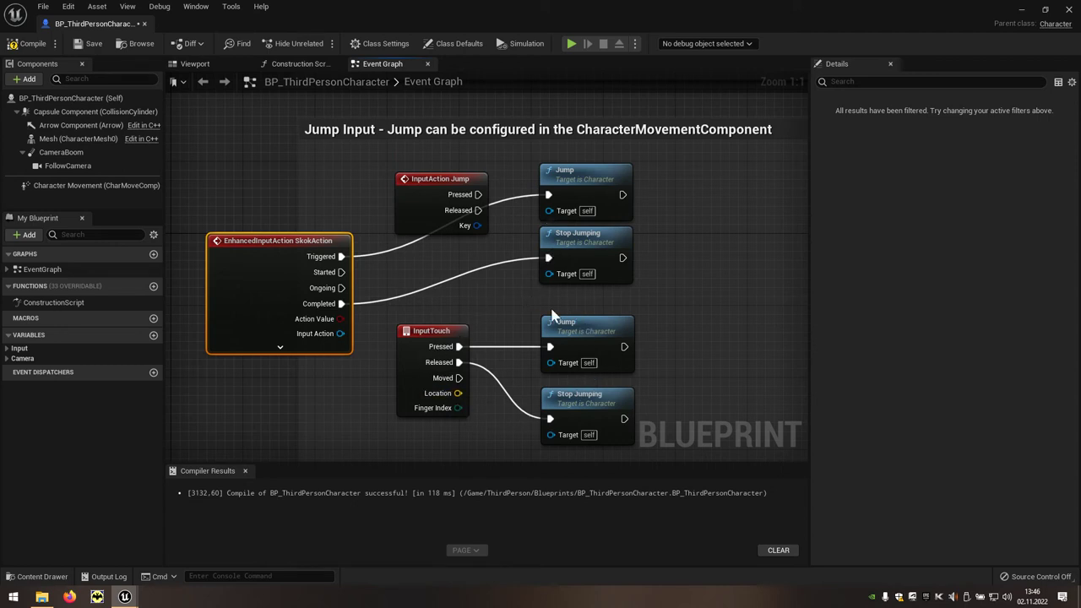
- Delete the old InputTouch and InputAction Jump nodes and tidy the SkokAction event's position
drag(445, 317, 570, 401)
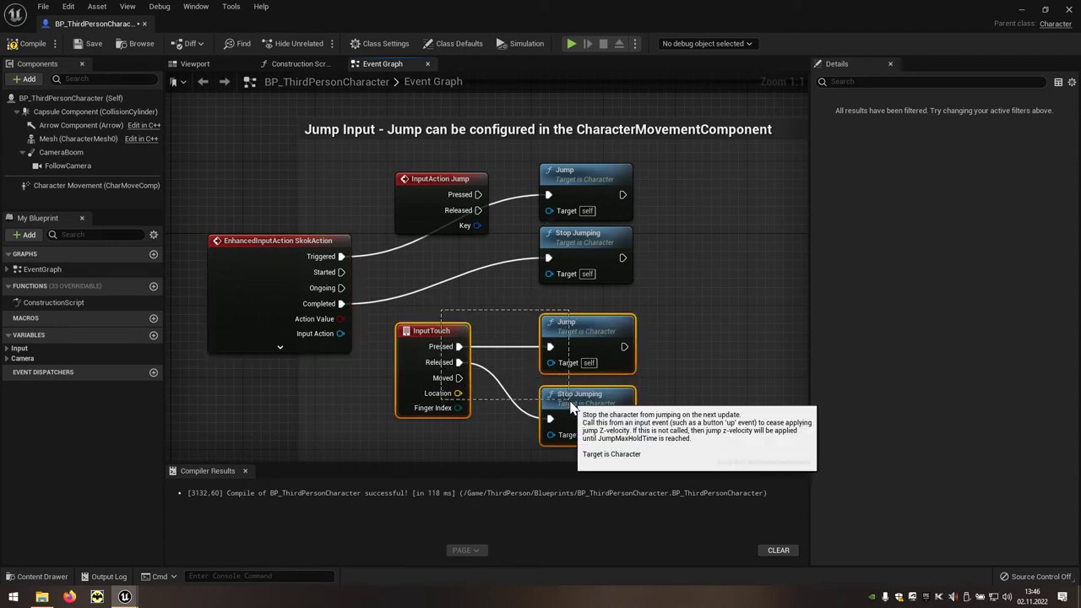
key(Delete)
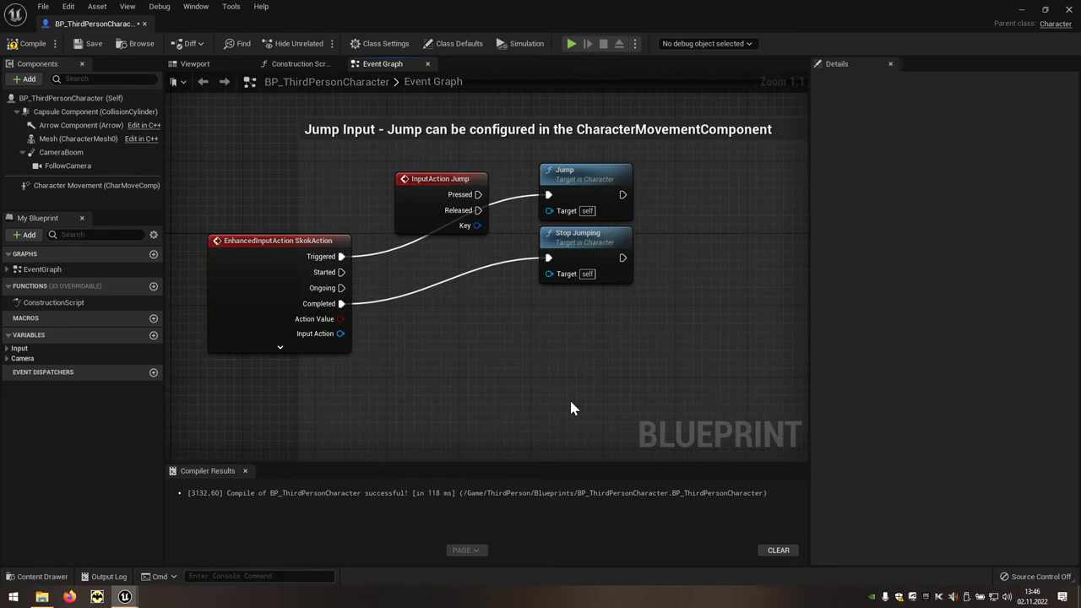
click(434, 179)
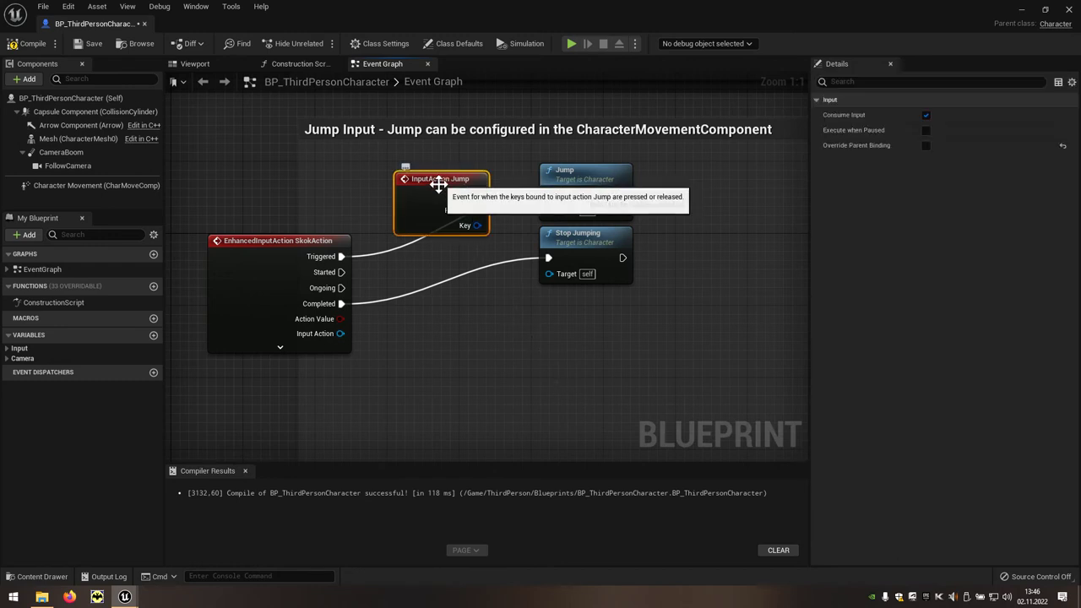
key(Delete)
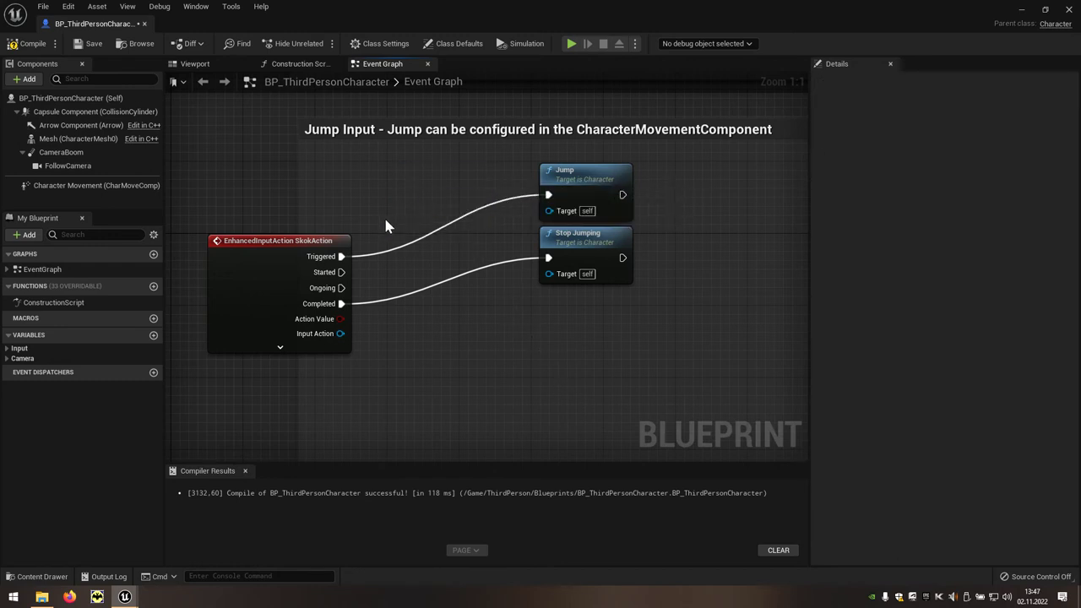
drag(300, 245, 443, 182)
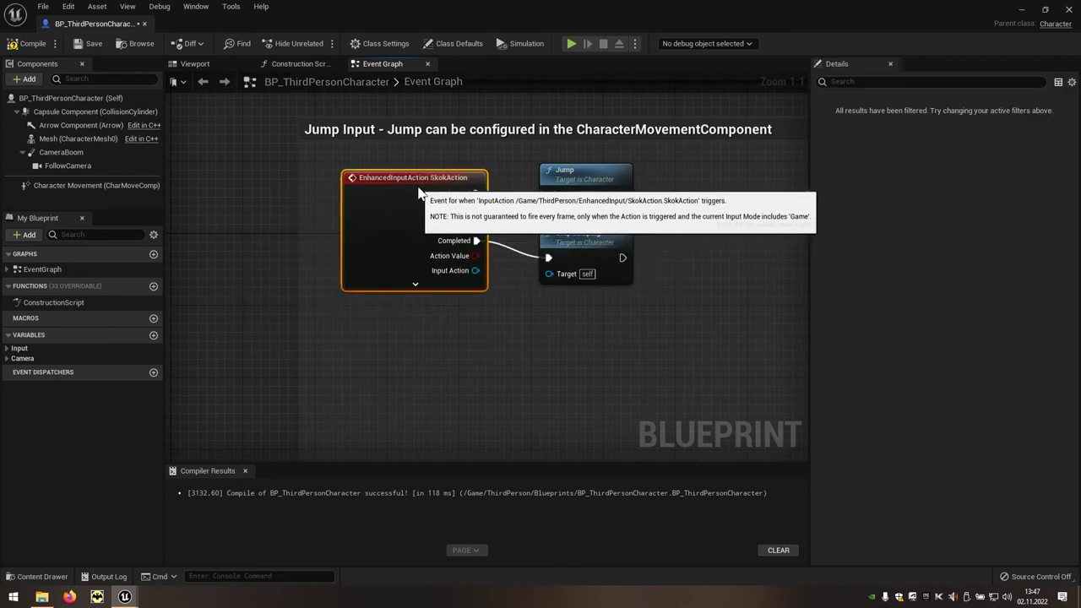
click(467, 314)
mouse_move(528, 109)
right_down()
mouse_move(527, 239)
mouse_move(486, 518)
right_up()
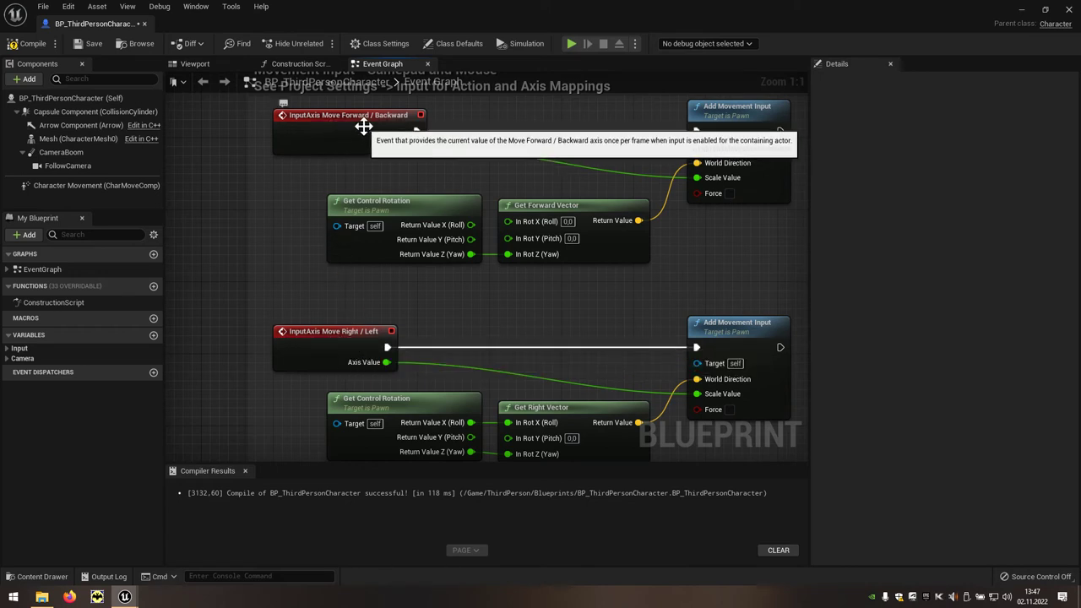
- Add an EnhancedInputAction RuchAxis event and split its Action Value pin into X and Y
right_drag(344, 193, 524, 182)
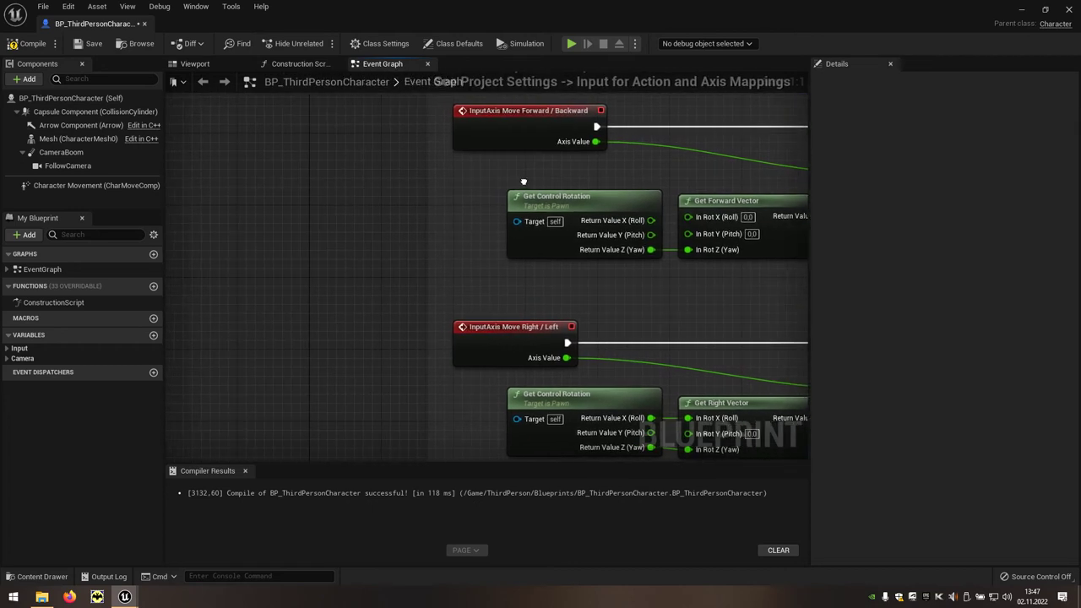
right_click(316, 201)
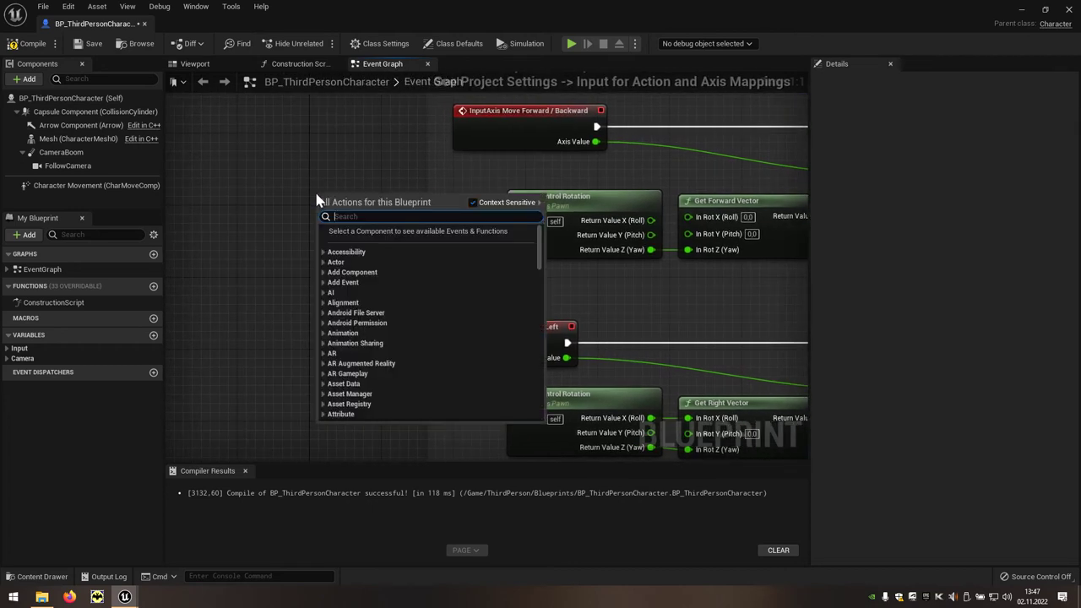
text(ruch)
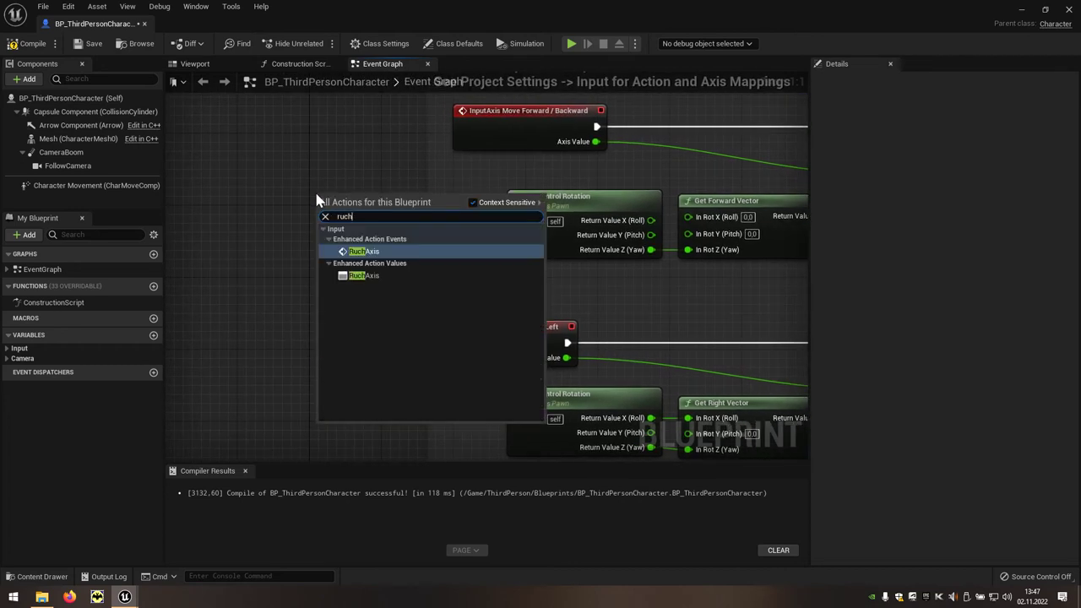
key(Escape)
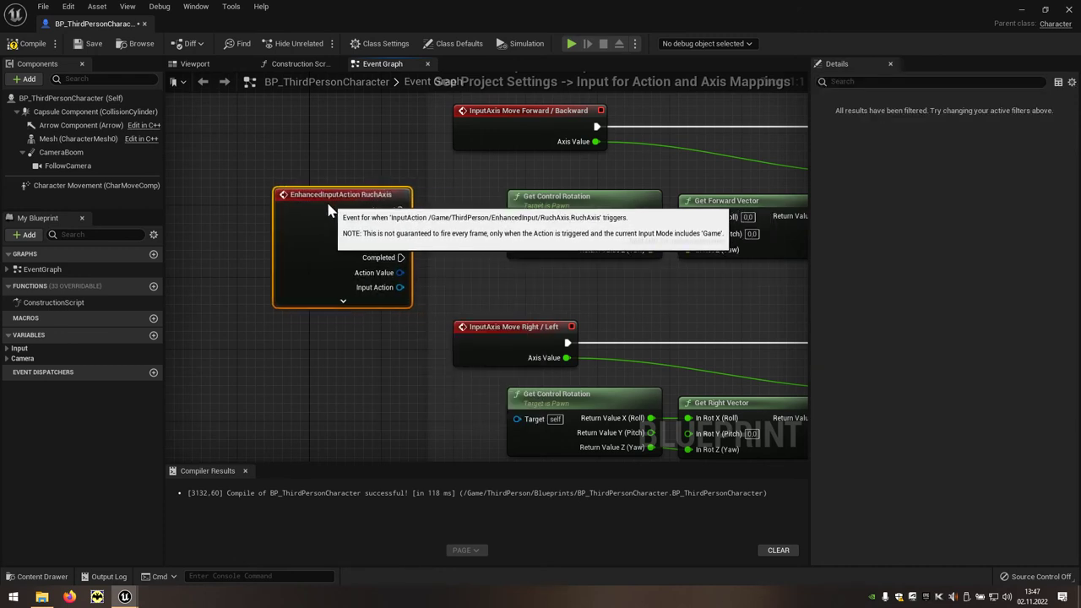
drag(329, 210, 311, 209)
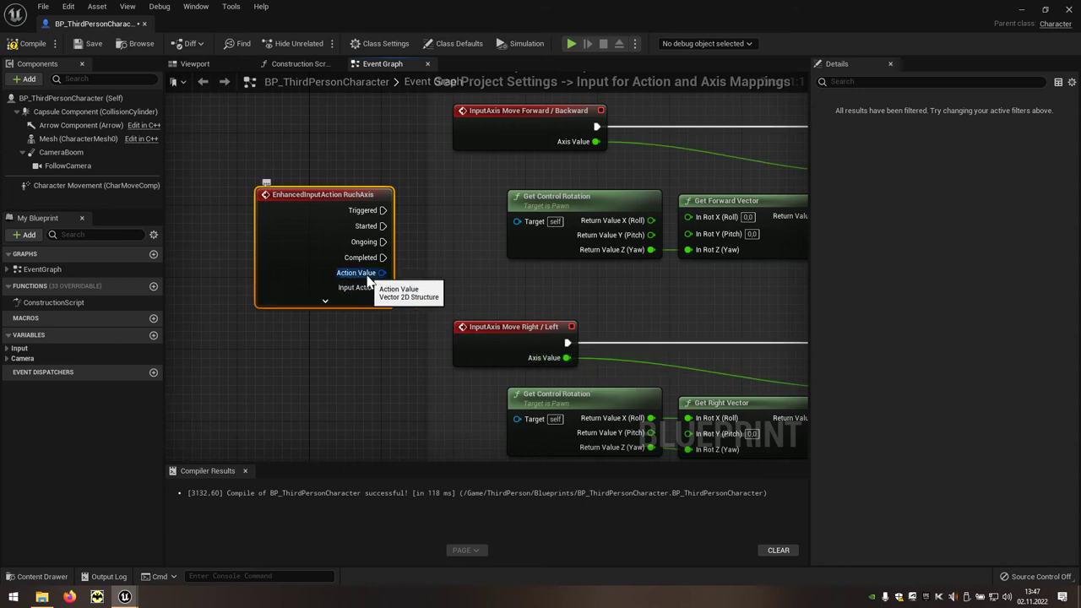
right_click(368, 280)
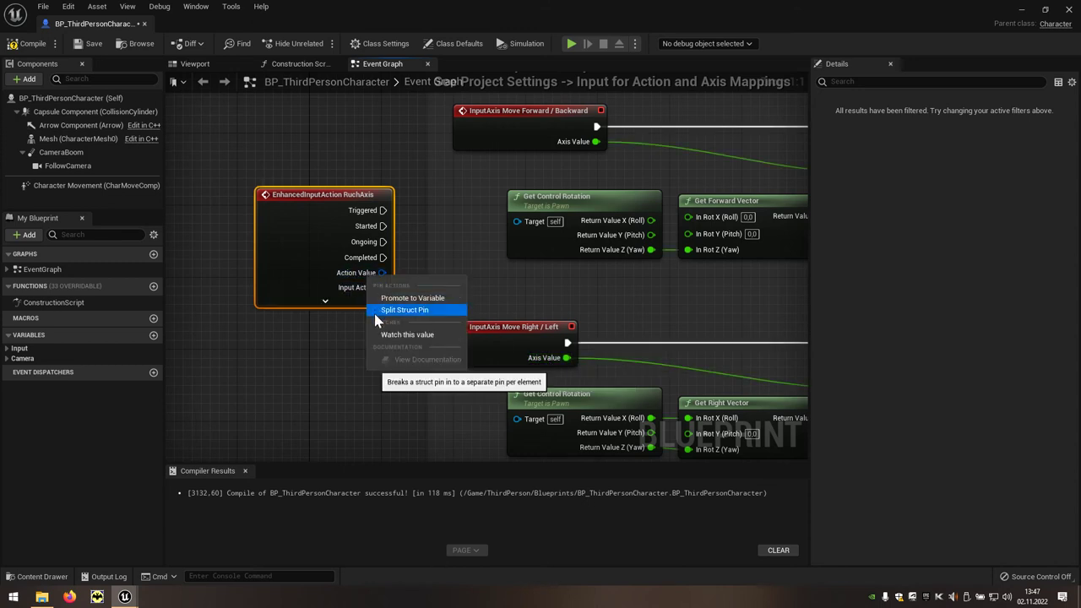
click(433, 311)
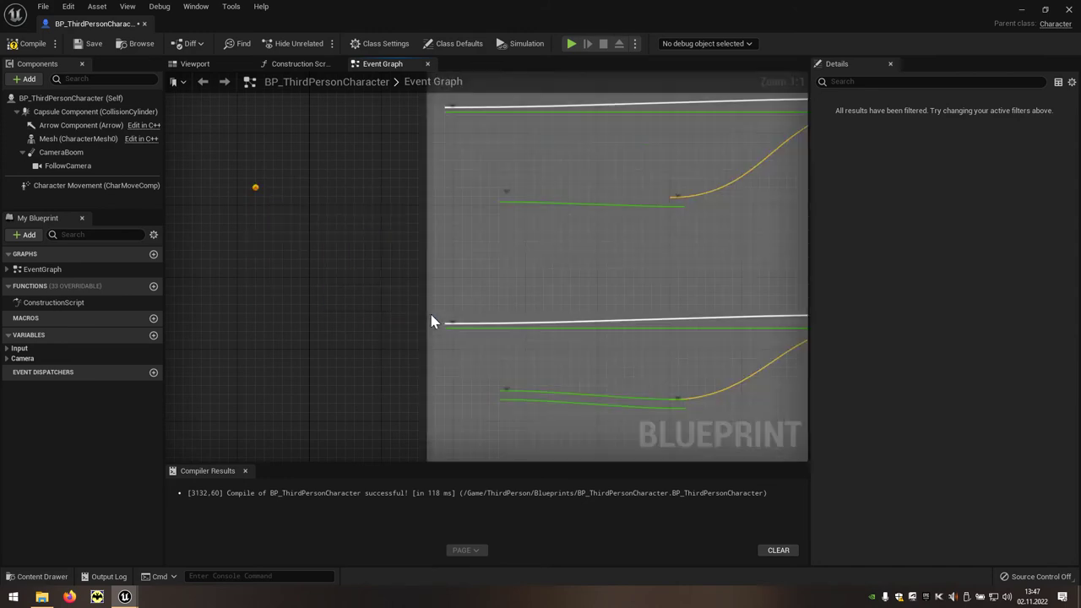
- Feed Action Value X into the right/left movement scale and Y into the forward movement scale
right_drag(451, 300, 310, 264)
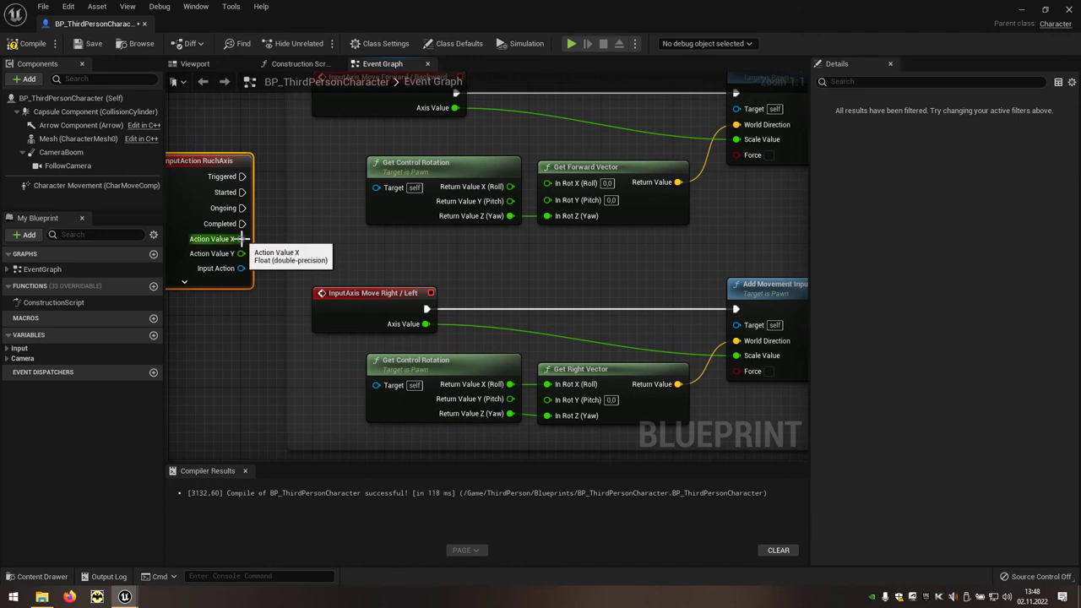
drag(243, 239, 712, 357)
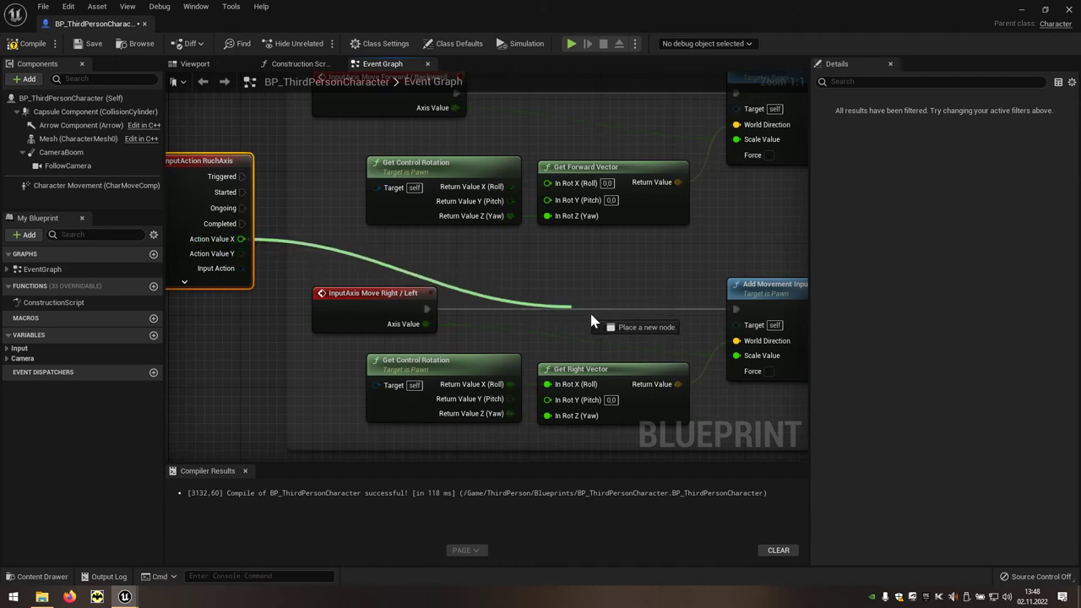
drag(712, 357, 736, 356)
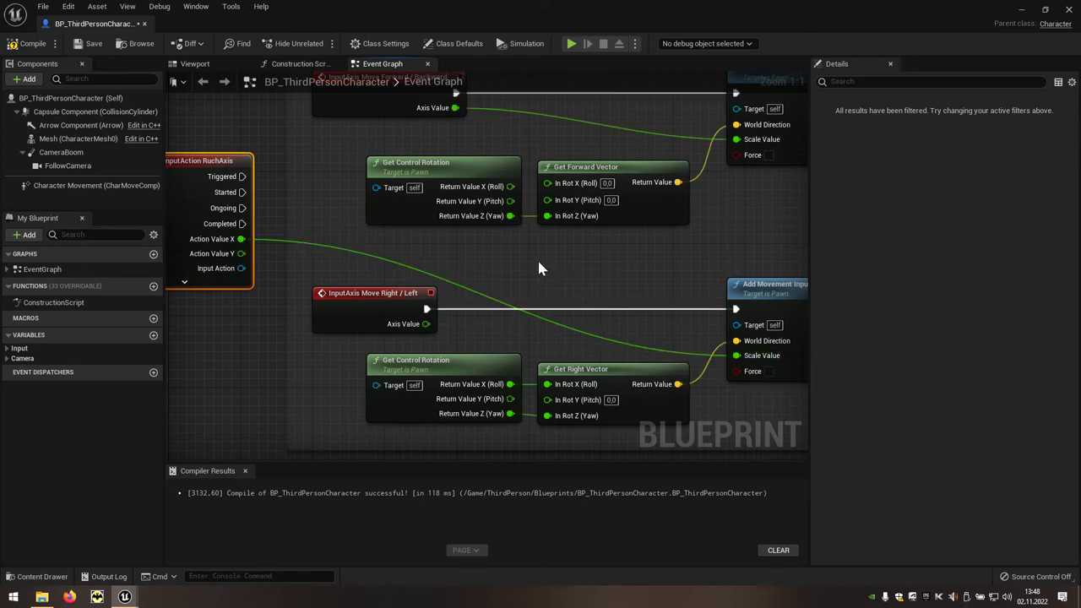
right_drag(541, 269, 528, 301)
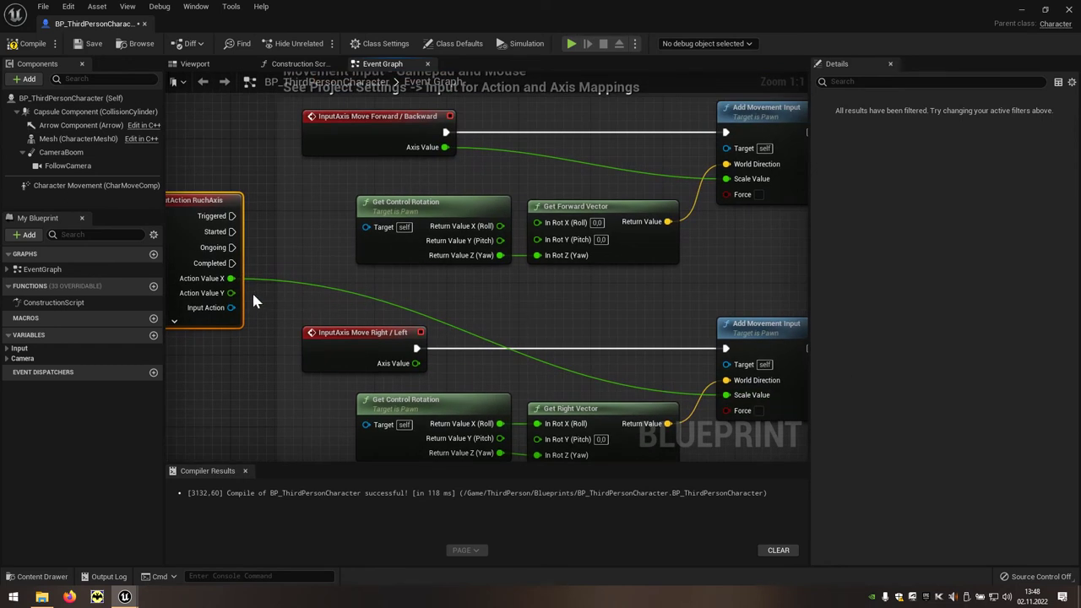
drag(231, 293, 727, 180)
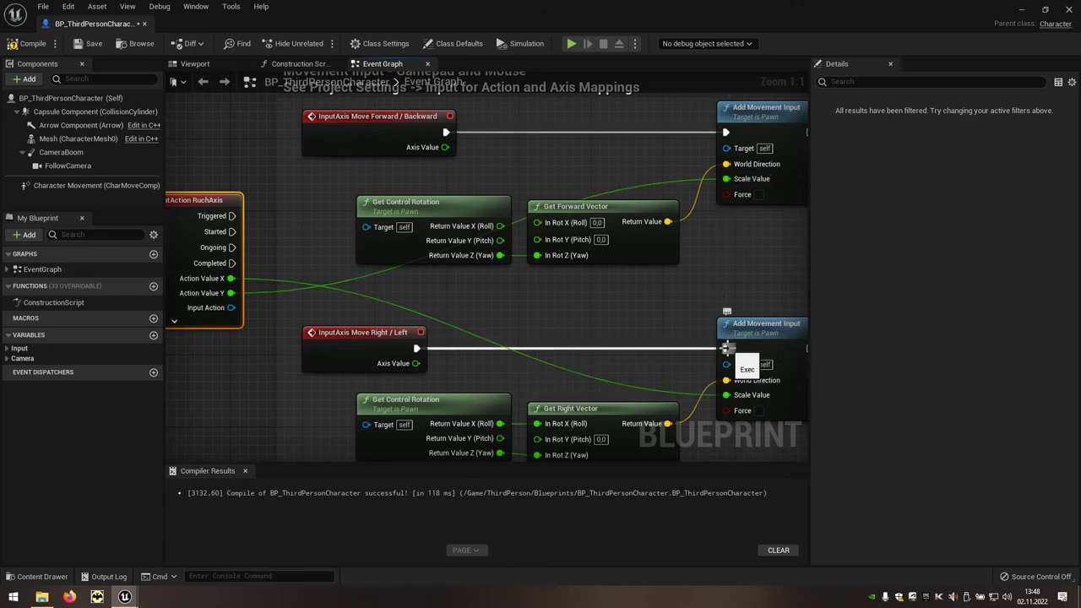
- Run the lower Add Movement Input from Triggered and chain the upper one after it
alt+click(727, 348)
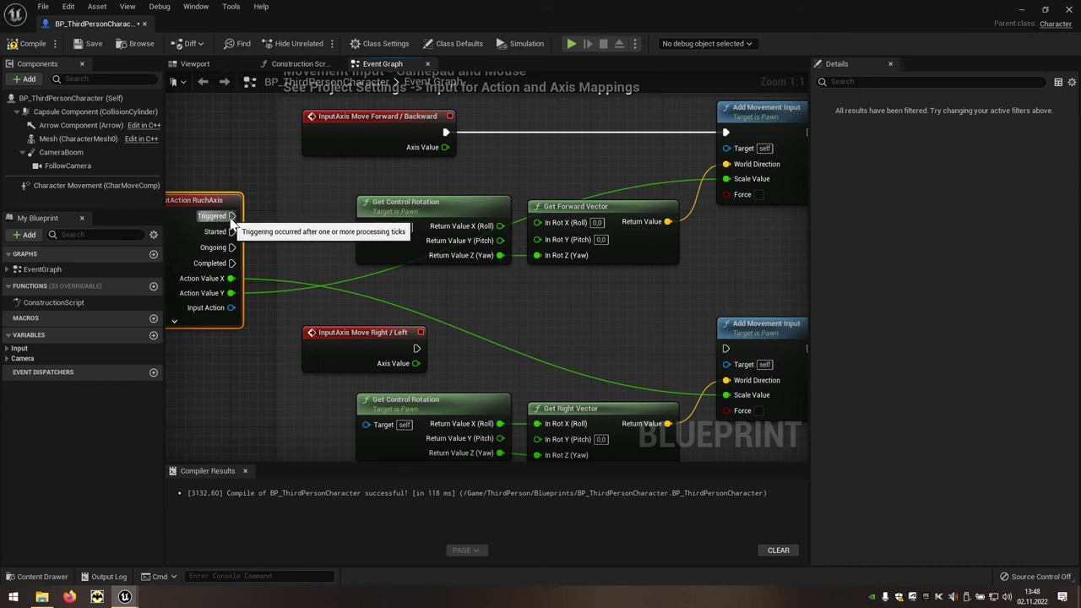
drag(230, 216, 728, 349)
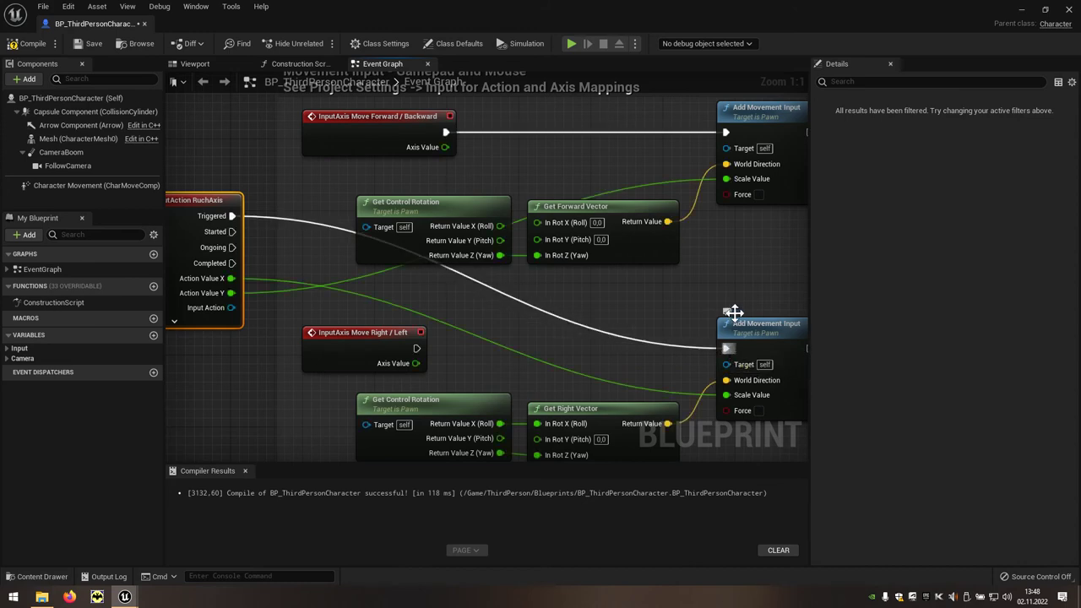
right_drag(733, 313, 621, 304)
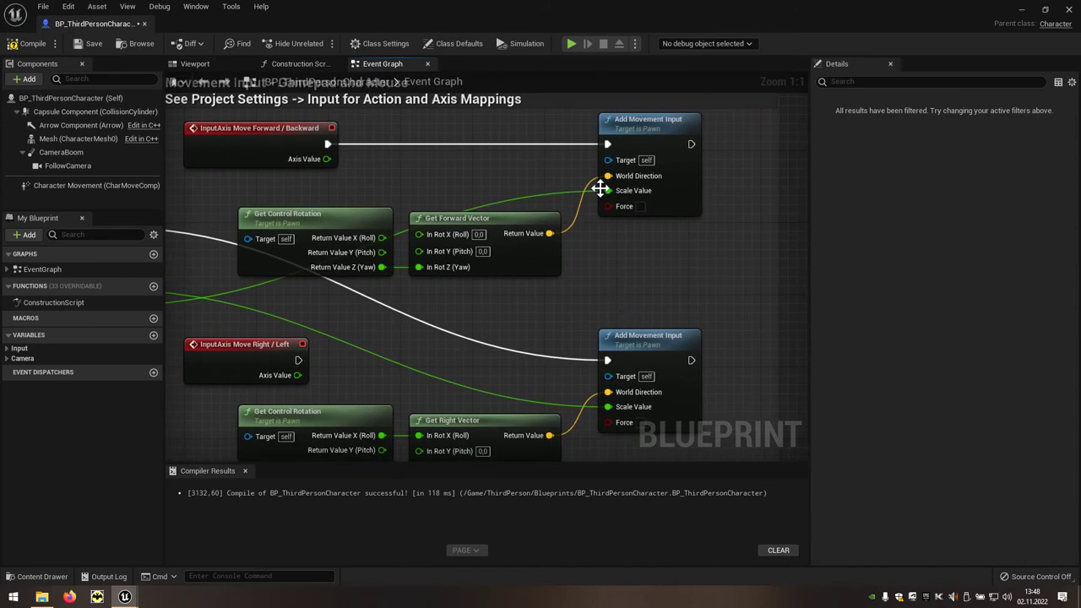
alt+click(610, 144)
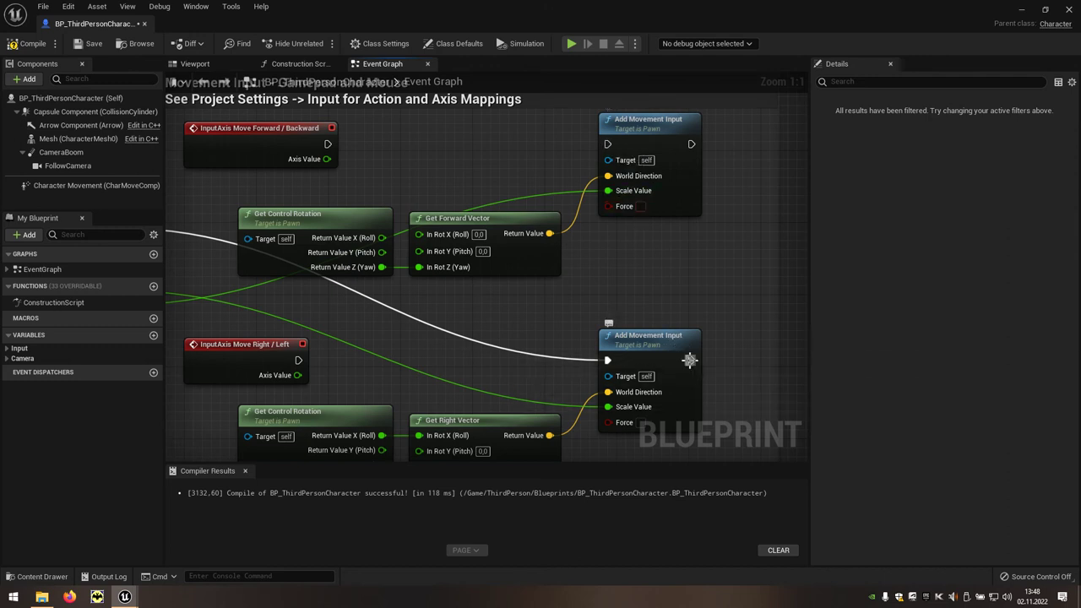
drag(691, 361, 606, 146)
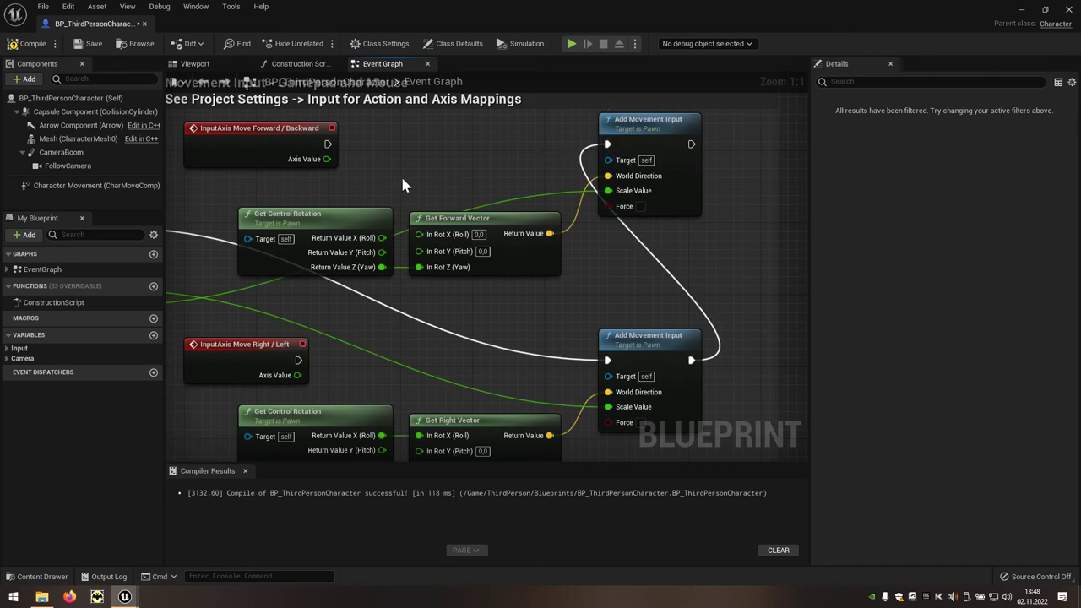
- Delete the old Move Forward / Backward and Move Right / Left axis events
right_drag(402, 184, 656, 167)
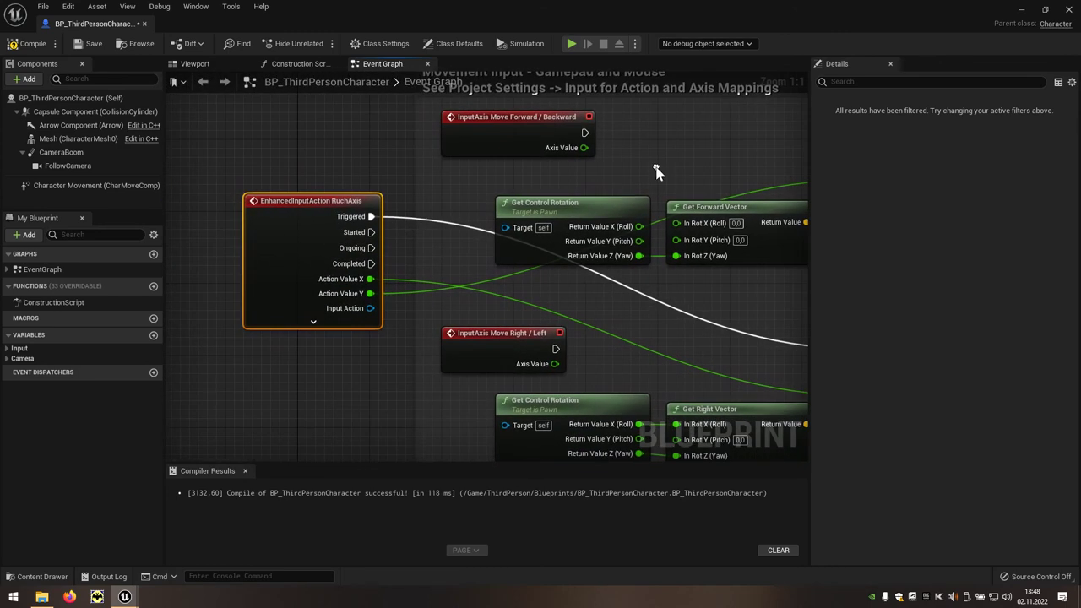
click(524, 118)
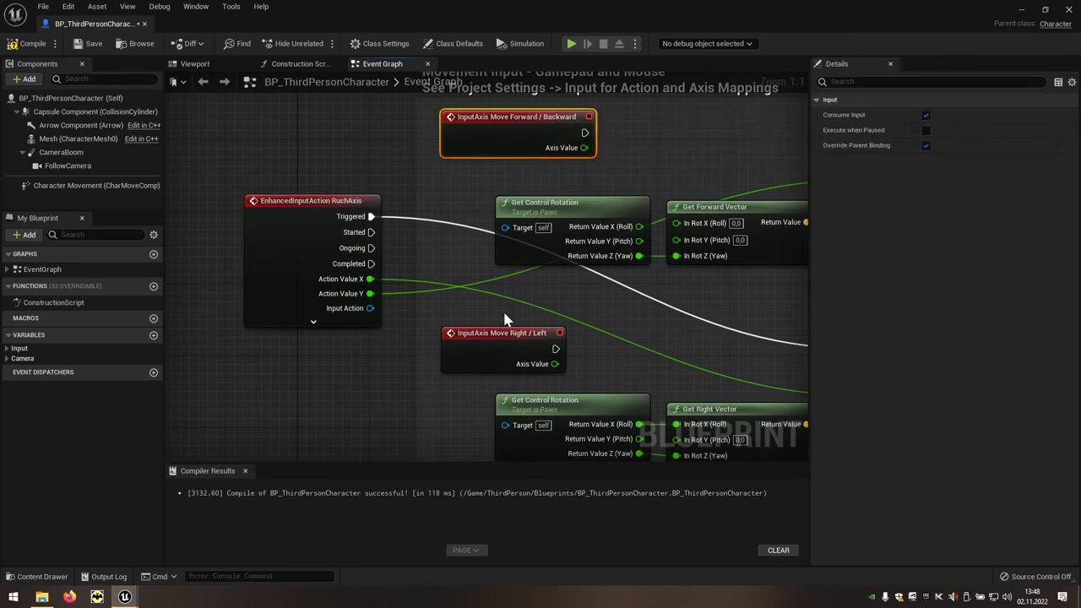
click(499, 333)
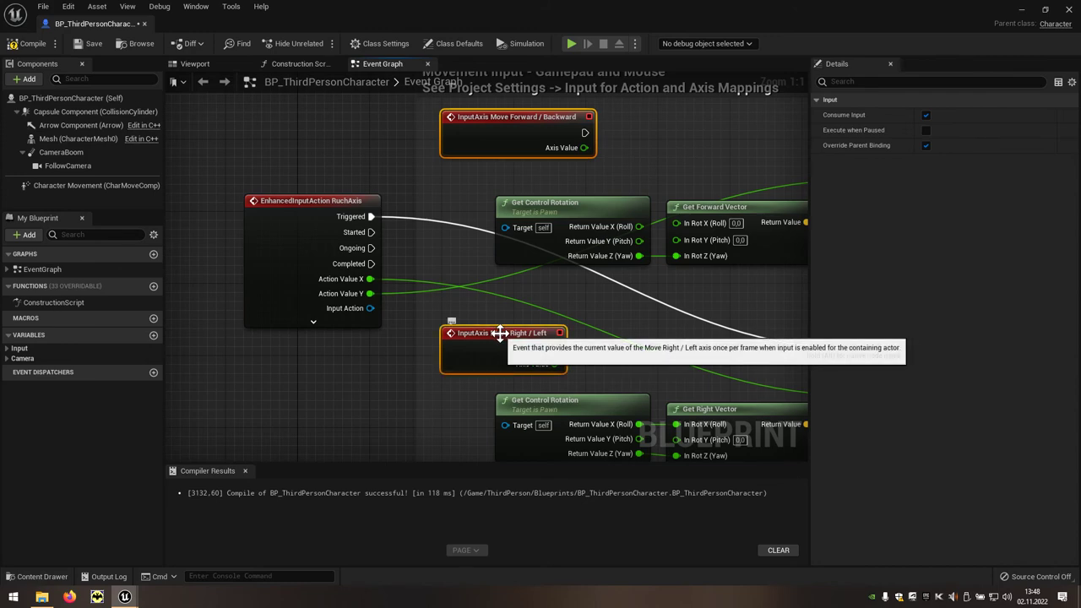
key(Delete)
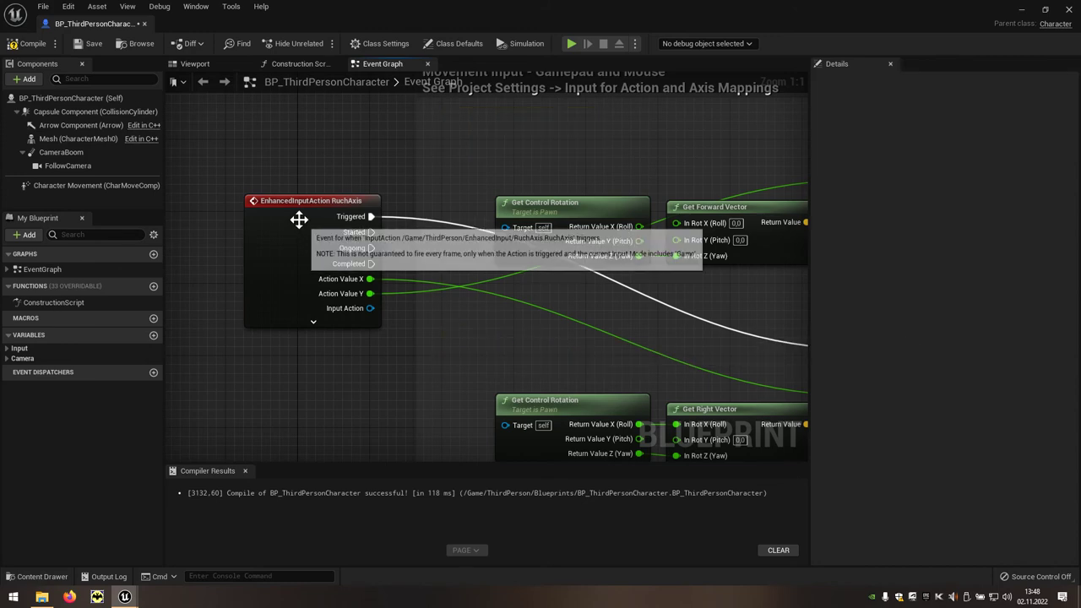
- Move the RuchAxis event into the freed space, with Get Control Rotation and Get Forward Vector above it
drag(303, 213, 554, 256)
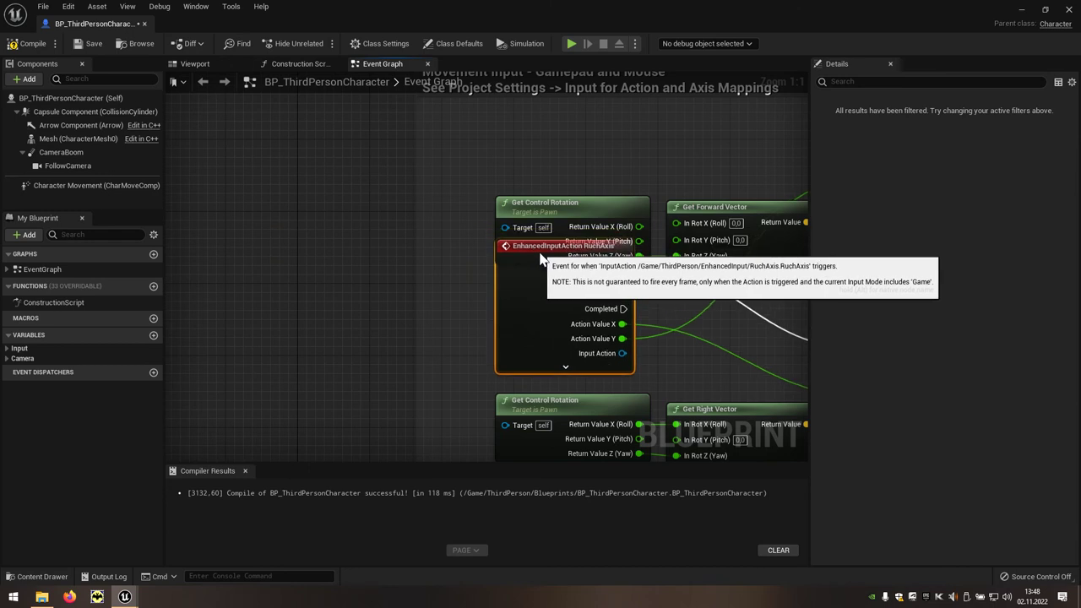
right_drag(555, 180, 417, 163)
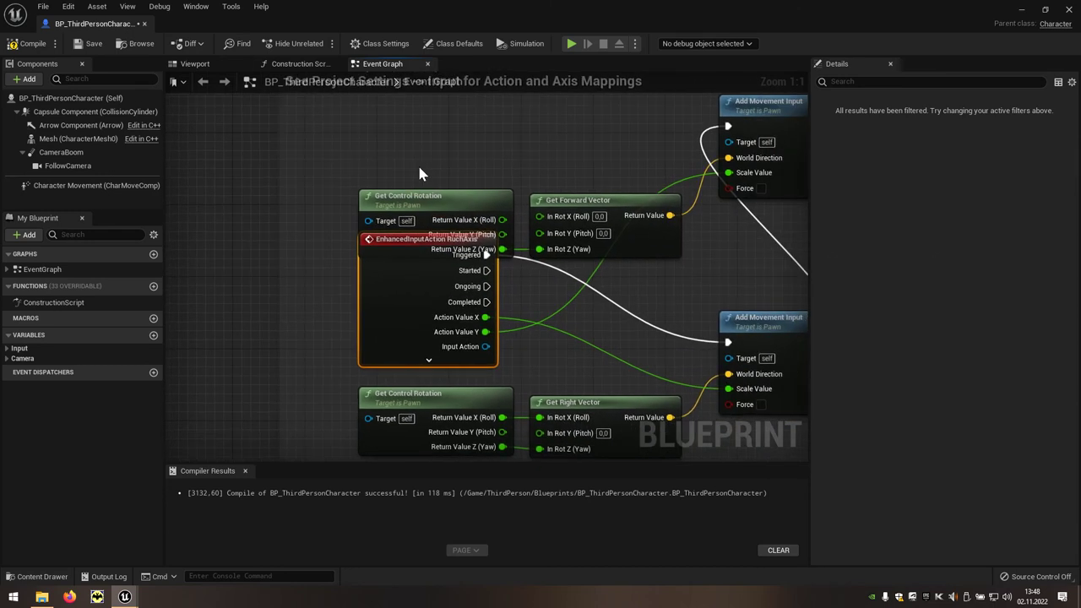
mouse_move(417, 163)
mouse_down()
mouse_move(557, 202)
mouse_move(558, 151)
mouse_up()
right_drag(615, 245, 529, 241)
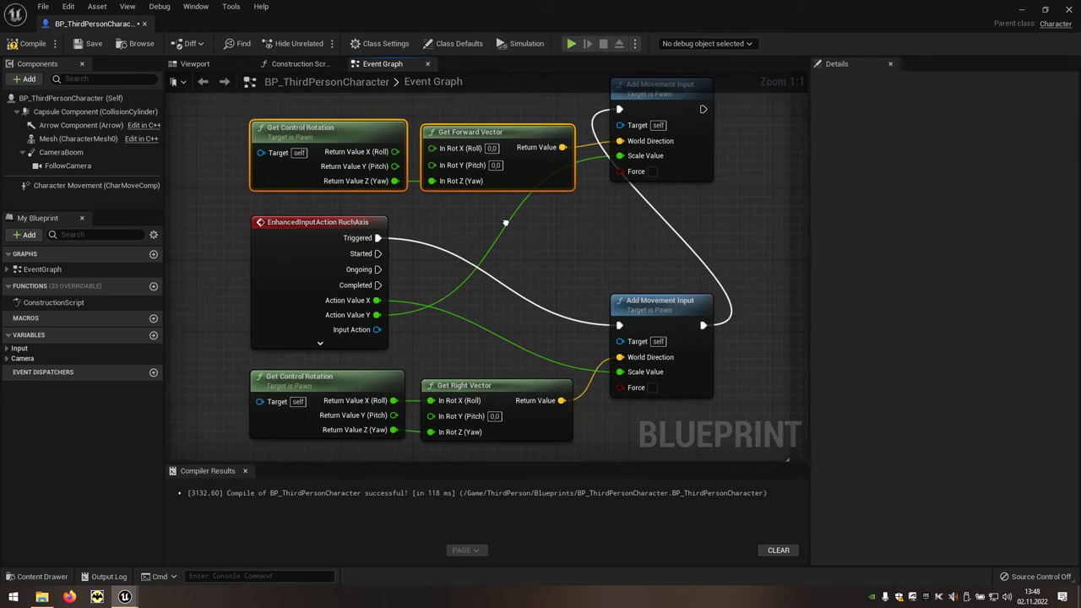
click(751, 248)
right_drag(726, 192, 725, 446)
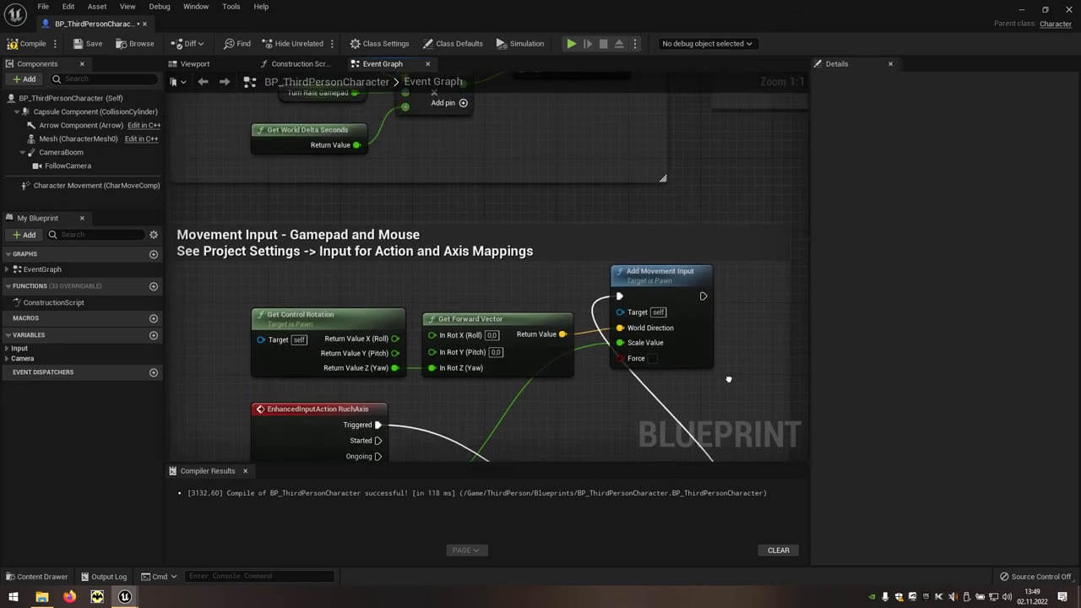
- Box-select and delete the Camera Input - Gamepad comment and its nodes, then frame the mouse group
right_drag(582, 220, 635, 448)
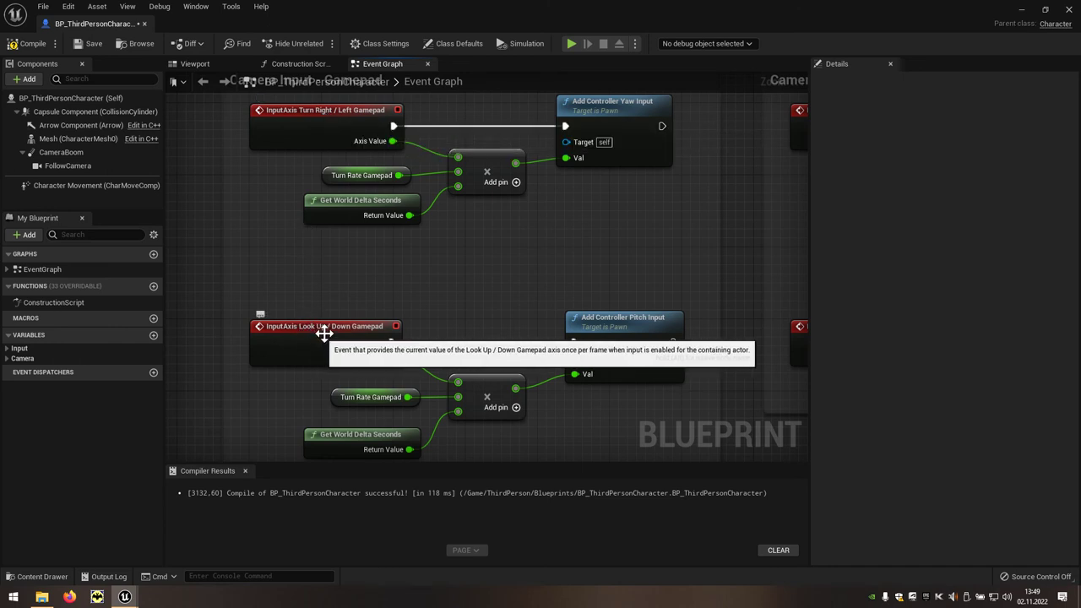
right_drag(653, 232, 467, 235)
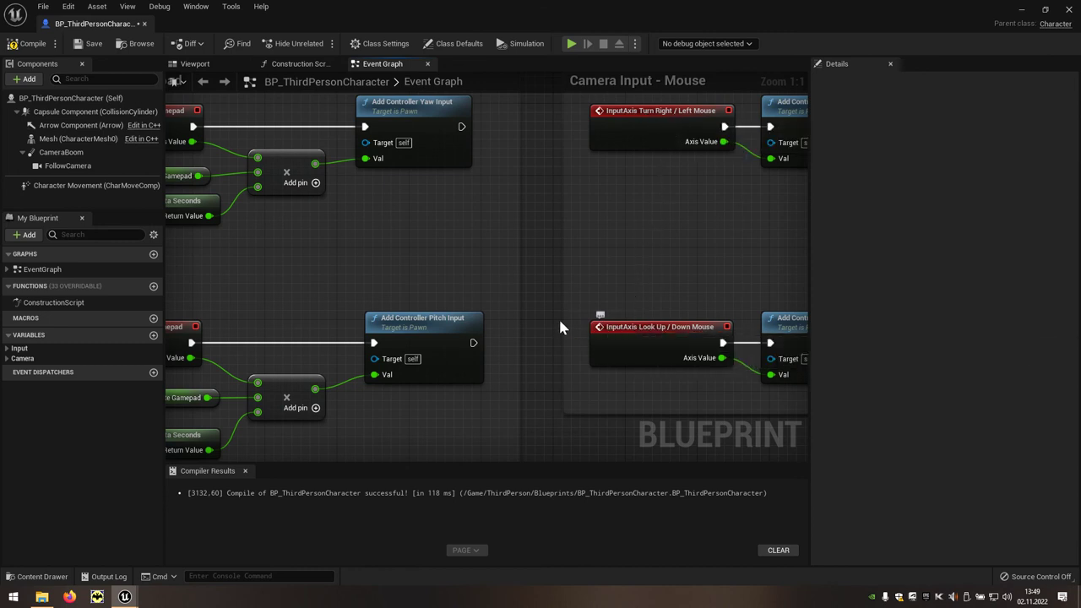
scroll(549, 321, down, 2)
right_drag(537, 302, 603, 290)
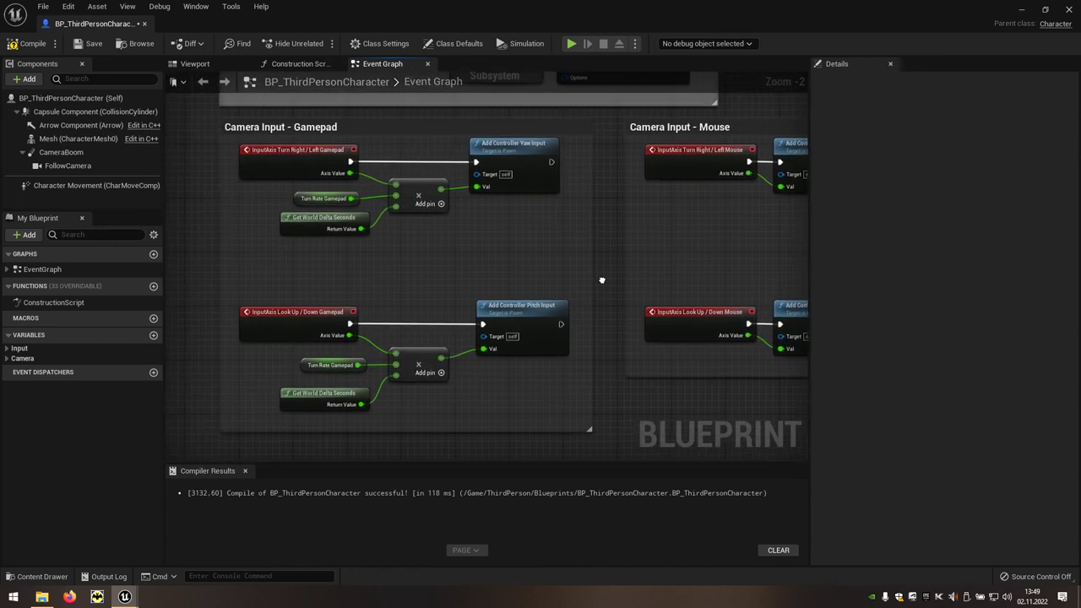
drag(597, 117, 203, 437)
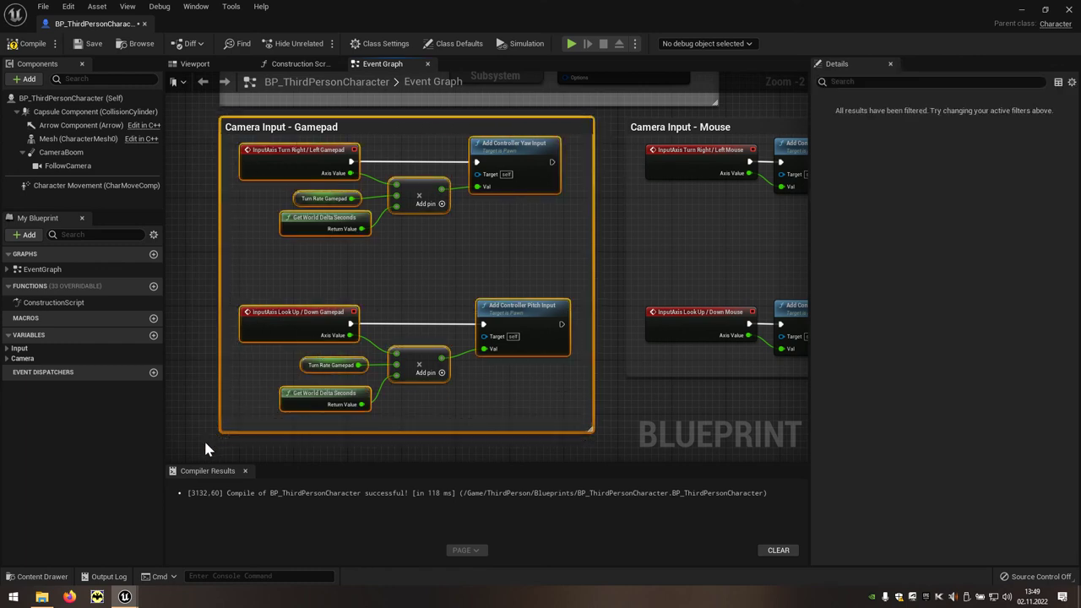
key(Delete)
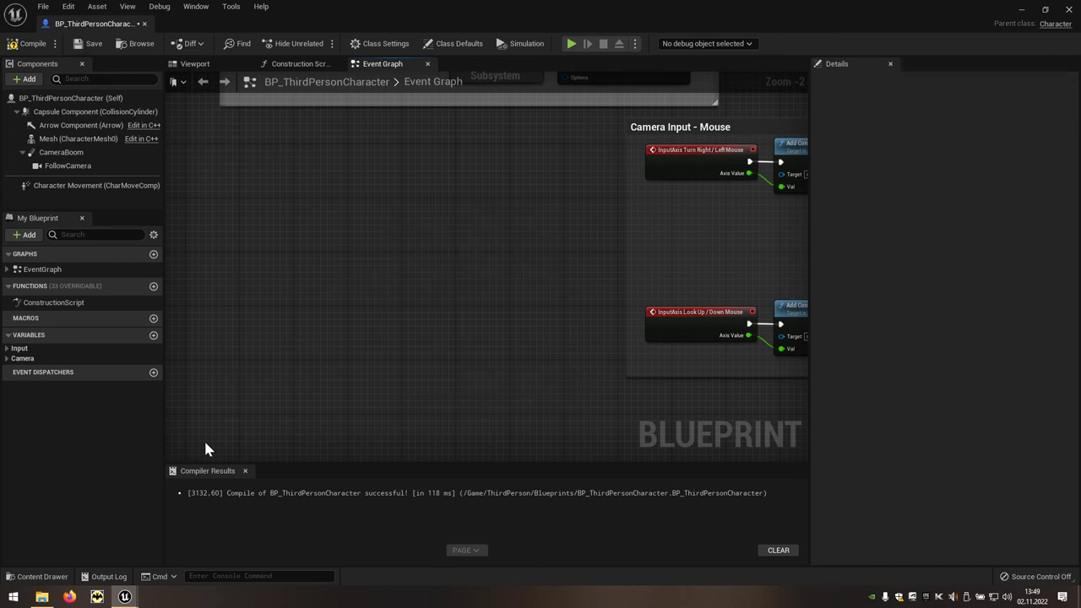
key(Home)
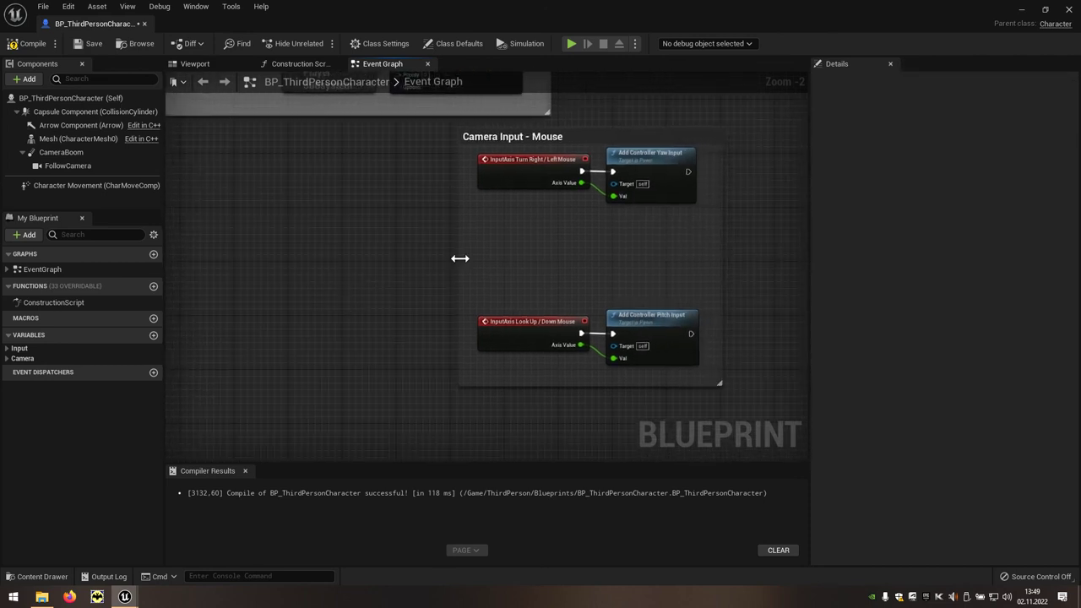
- Add an EnhancedInputAction KameraAxis event and split its Action Value pin into X and Y
right_click(496, 245)
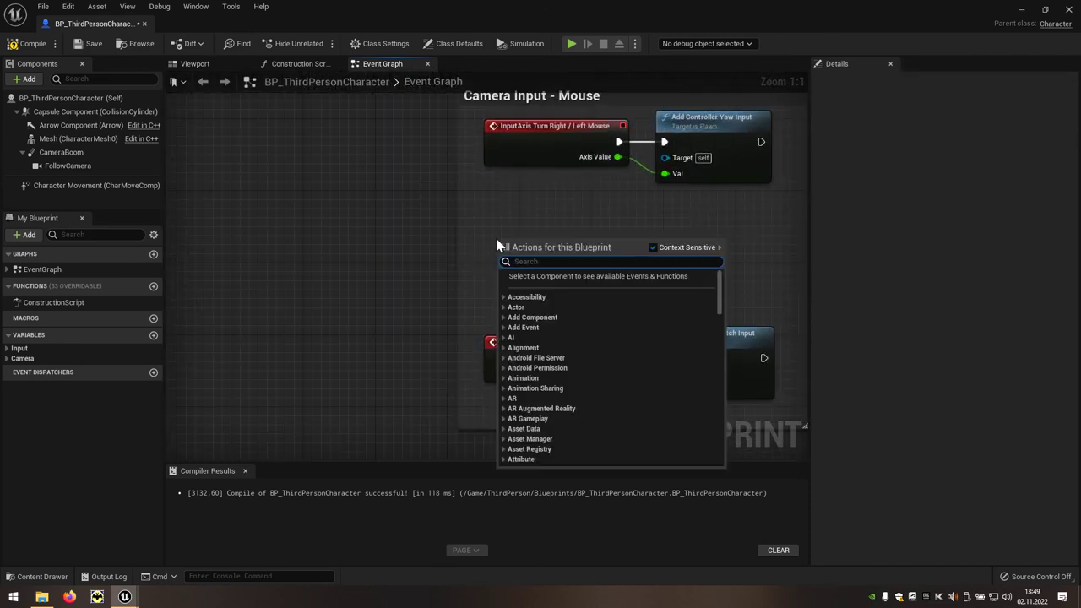
text(ka)
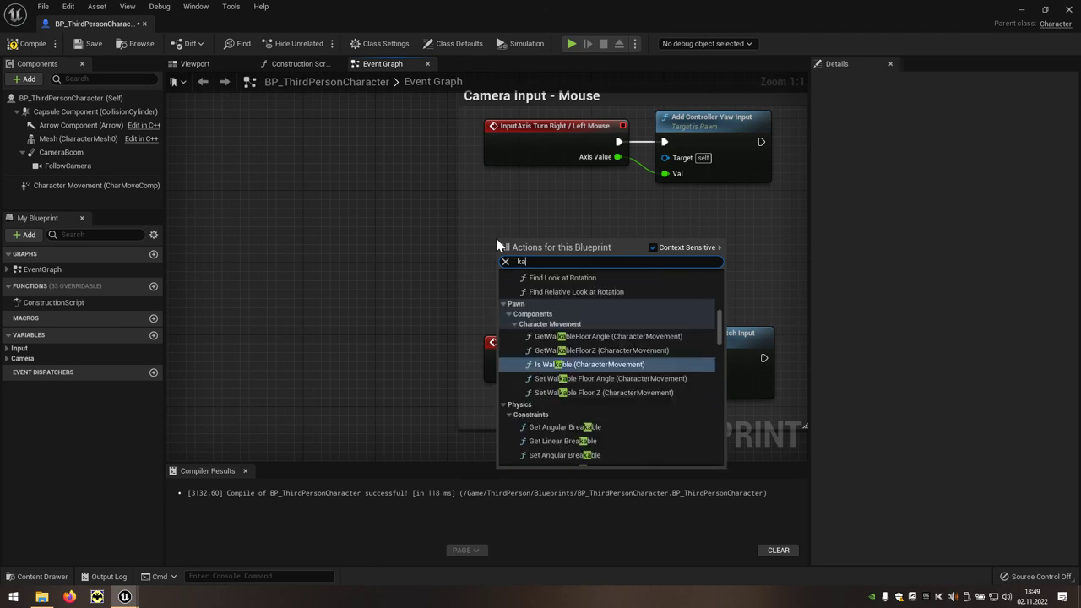
text(me)
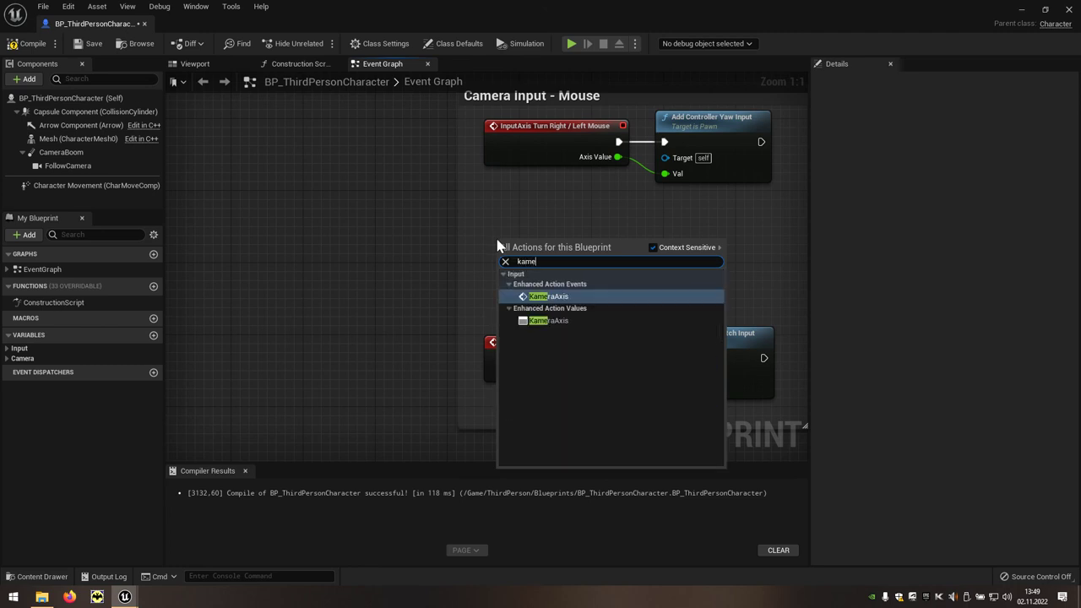
click(565, 297)
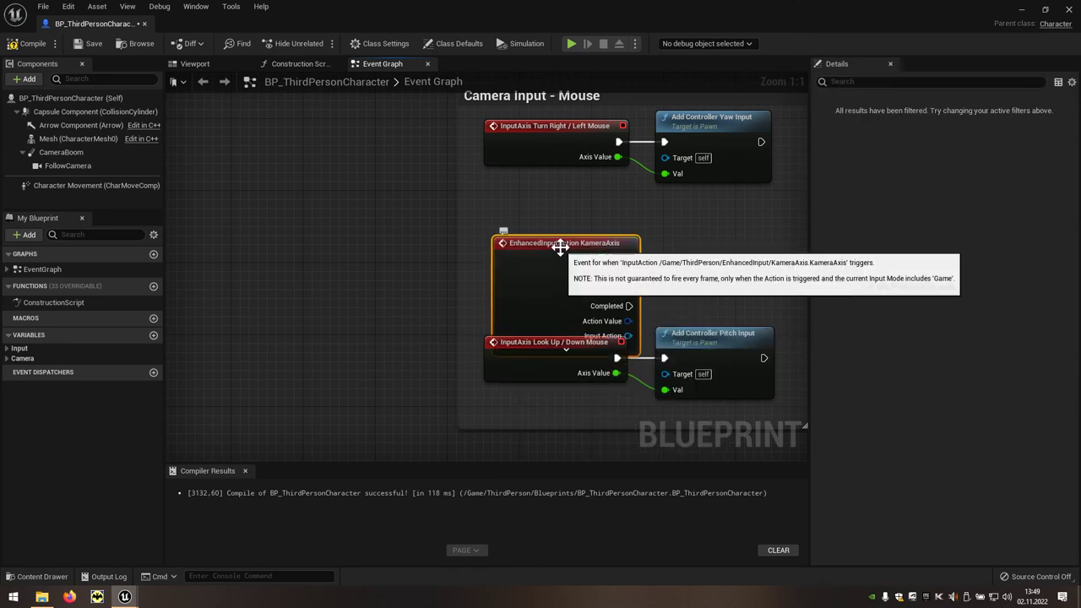
drag(560, 246, 553, 207)
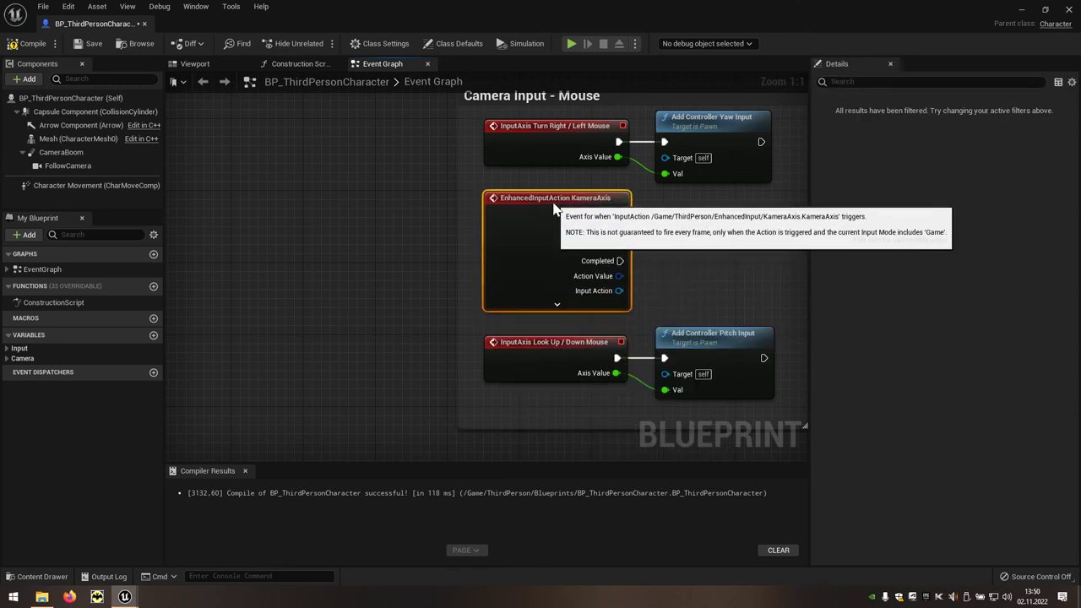
right_click(609, 284)
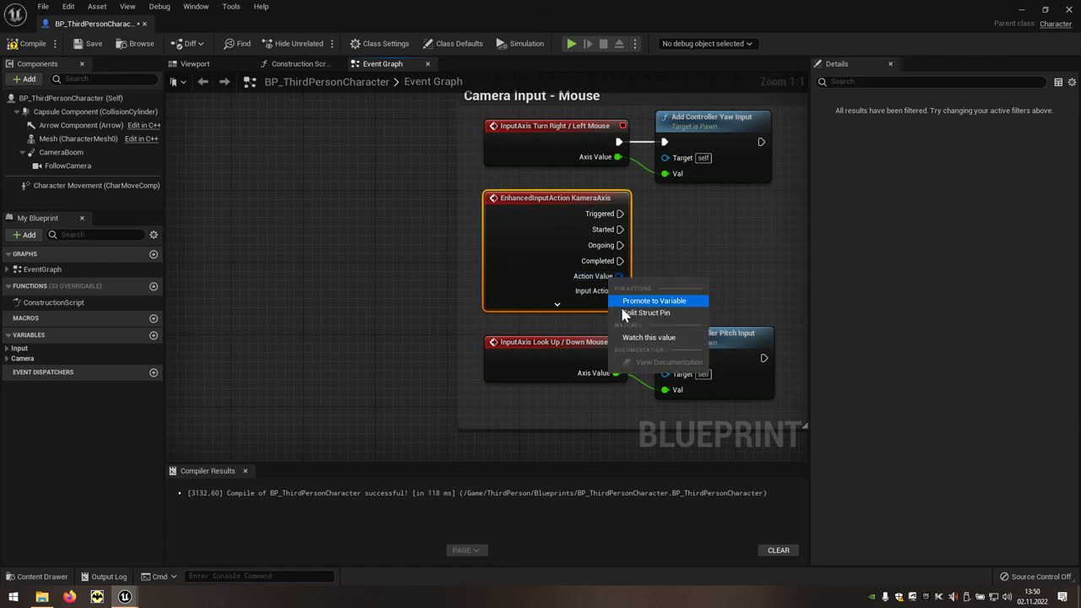
click(642, 313)
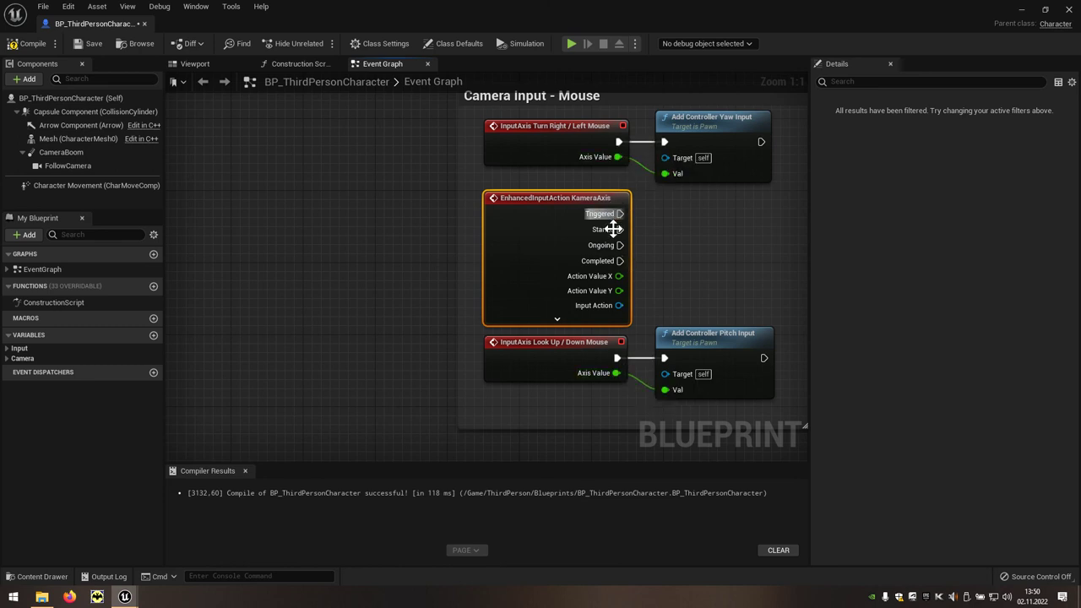
- Wire Action Value X to yaw and Y to pitch, then delete the old Look Up and Turn mouse events
drag(619, 276, 663, 174)
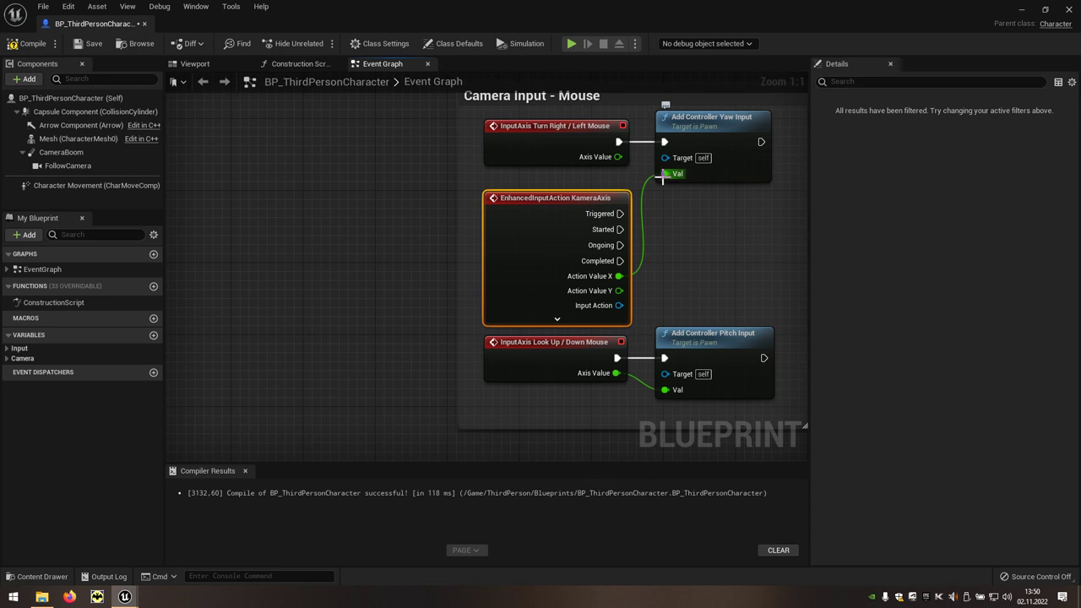
mouse_move(621, 290)
mouse_down()
mouse_move(642, 368)
mouse_move(665, 390)
mouse_up()
click(556, 356)
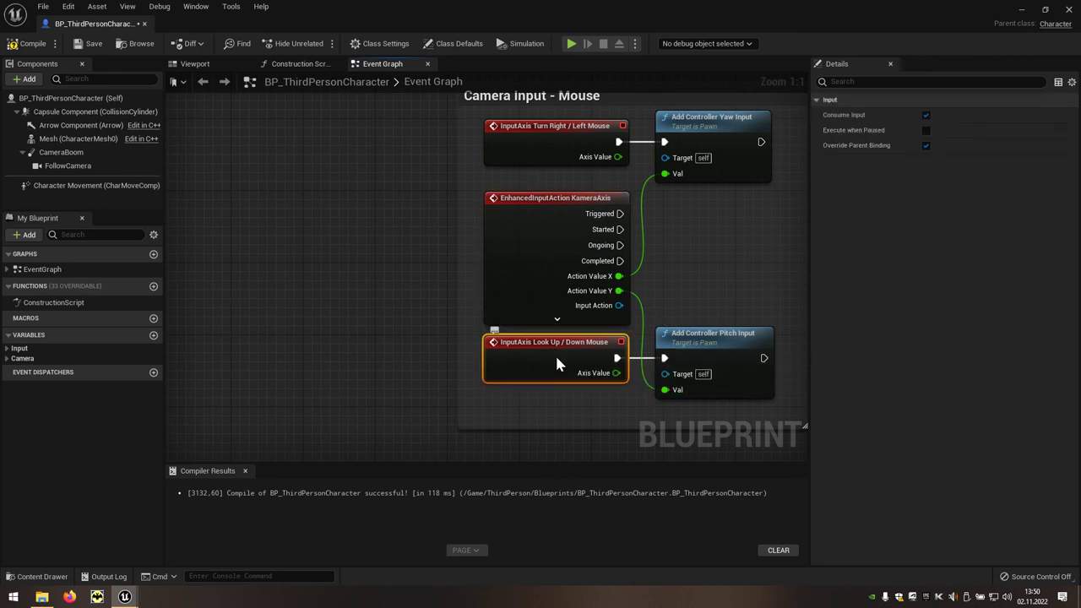
key(Delete)
click(556, 151)
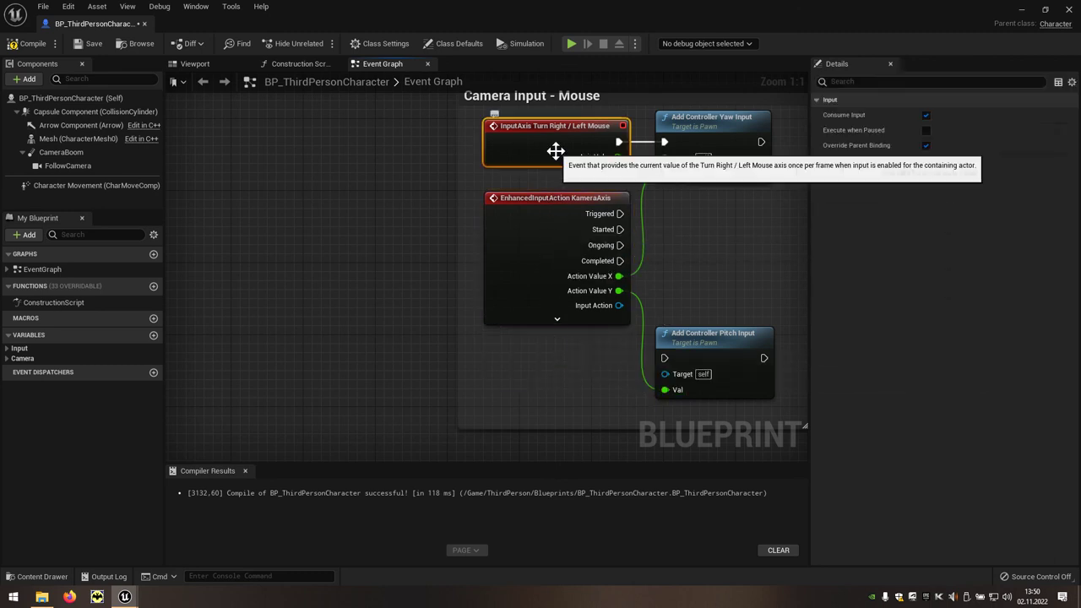
key(Delete)
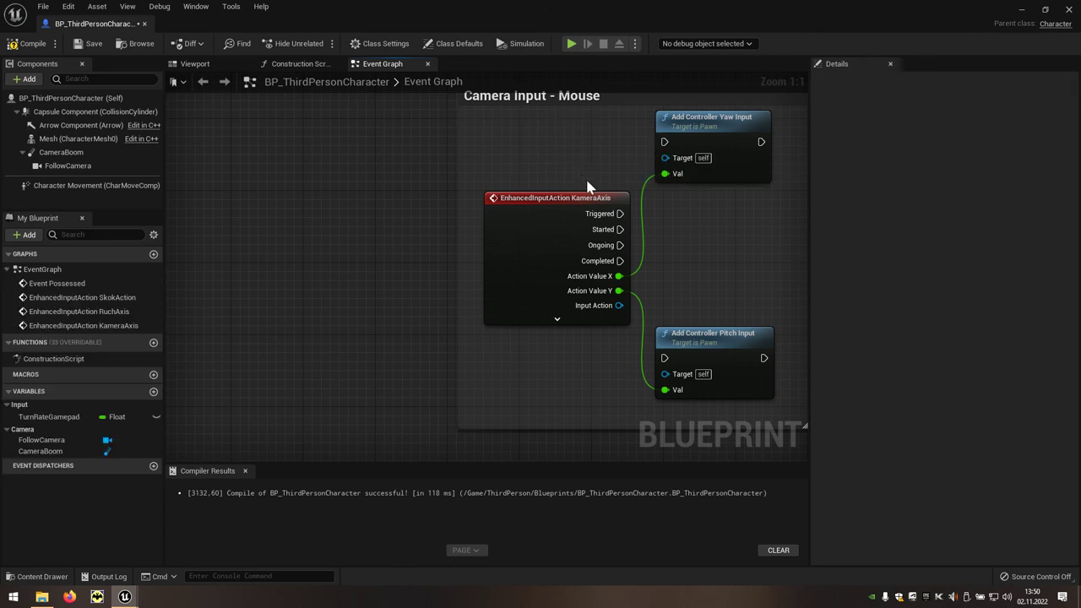
- Drive Add Controller Yaw Input from Triggered and chain Add Controller Pitch Input after it
mouse_move(621, 215)
mouse_down()
mouse_move(665, 361)
mouse_move(665, 141)
mouse_up()
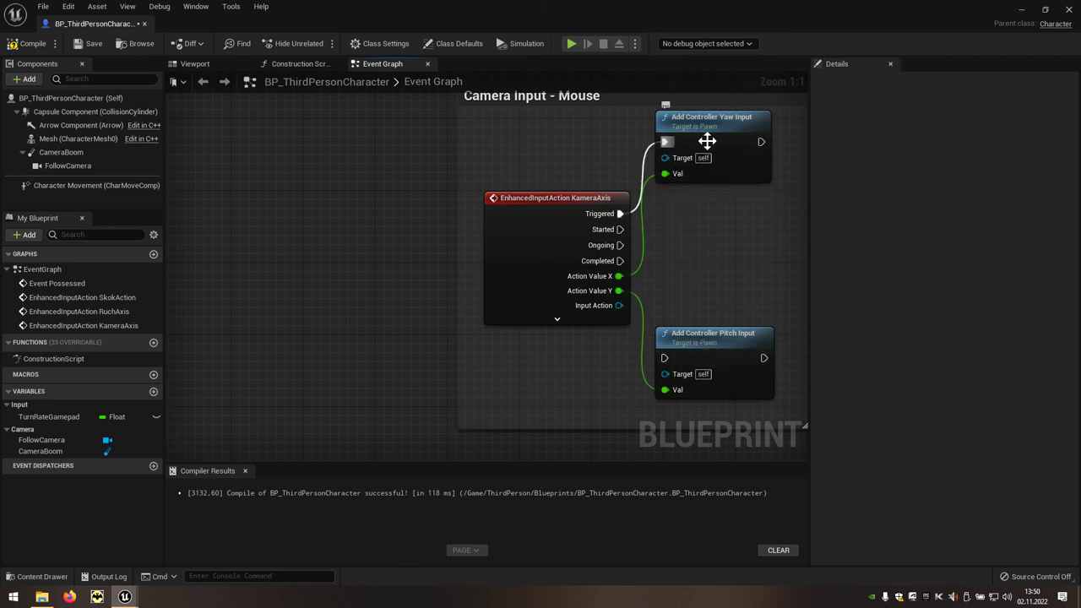
drag(761, 142, 663, 359)
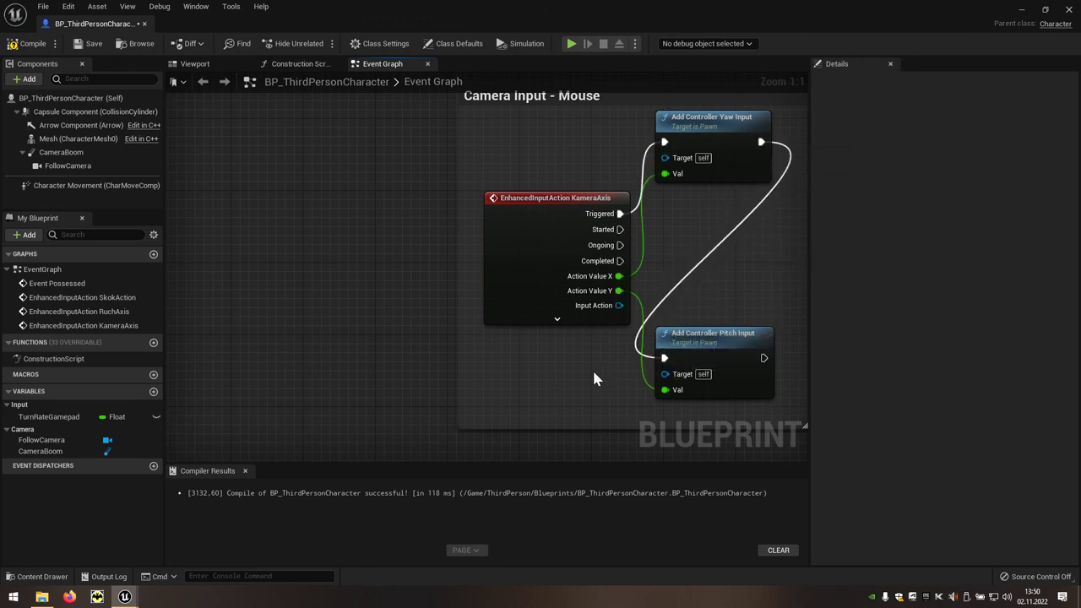
right_drag(593, 378, 492, 379)
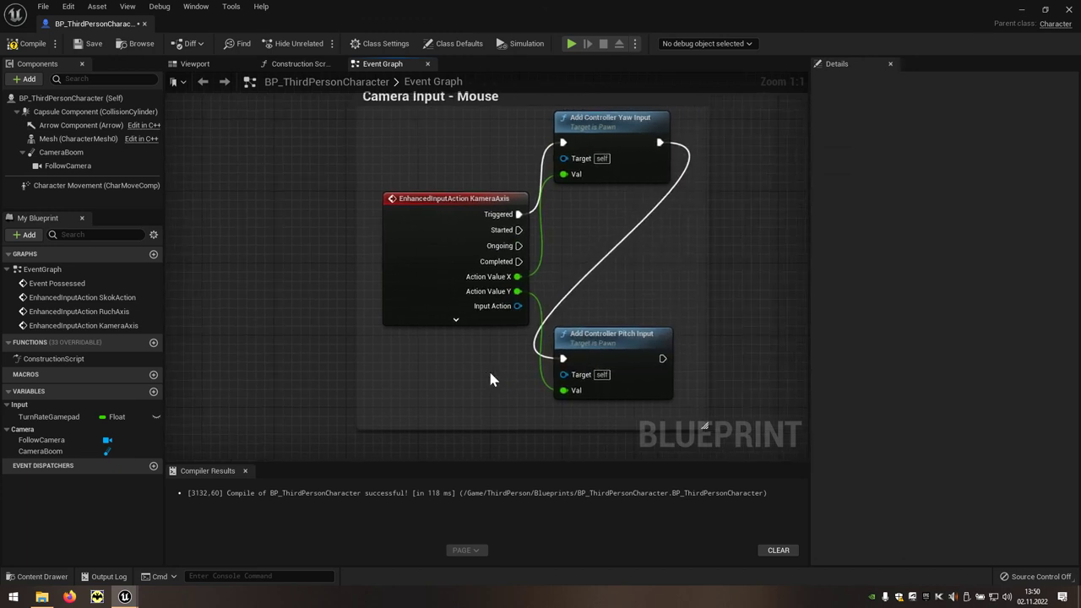
scroll(490, 379, down, 5)
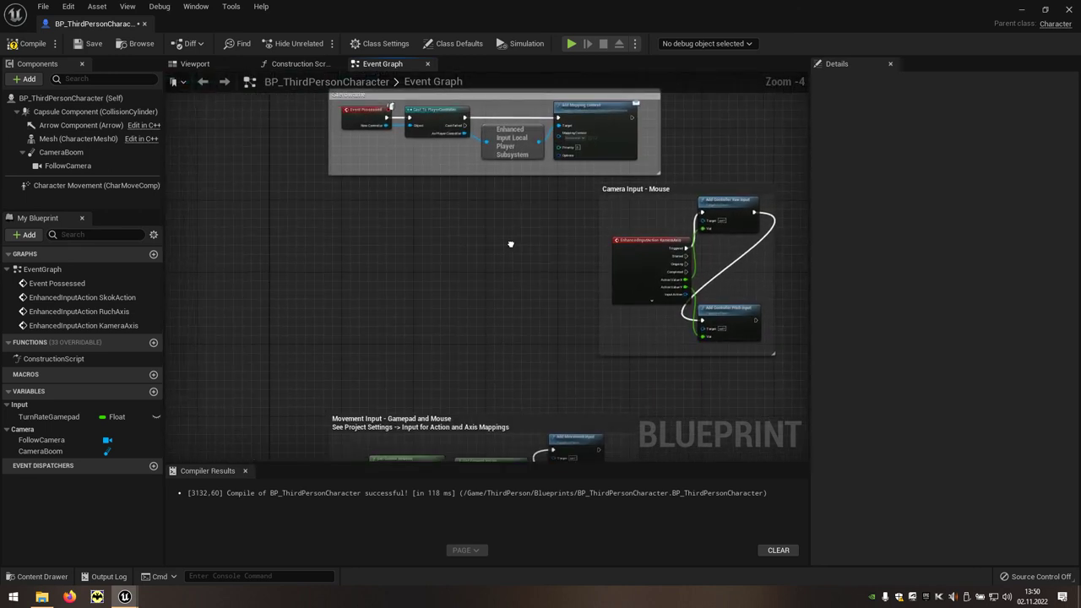
- Move the Camera Input - Mouse comment group left and down, then zoom out to see all groups
drag(653, 183, 387, 230)
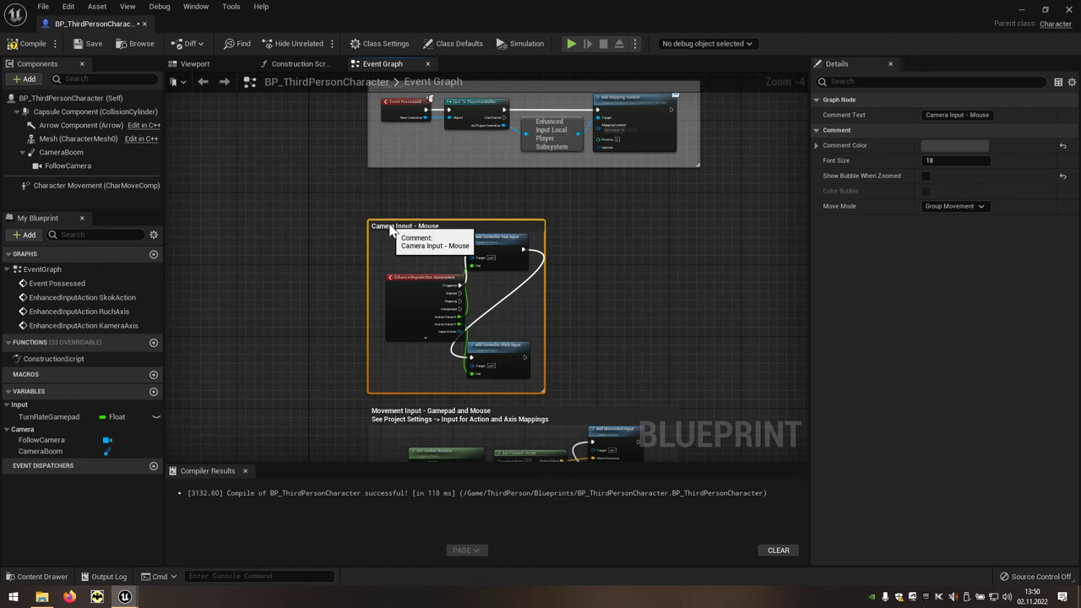
click(728, 317)
scroll(659, 297, down, 2)
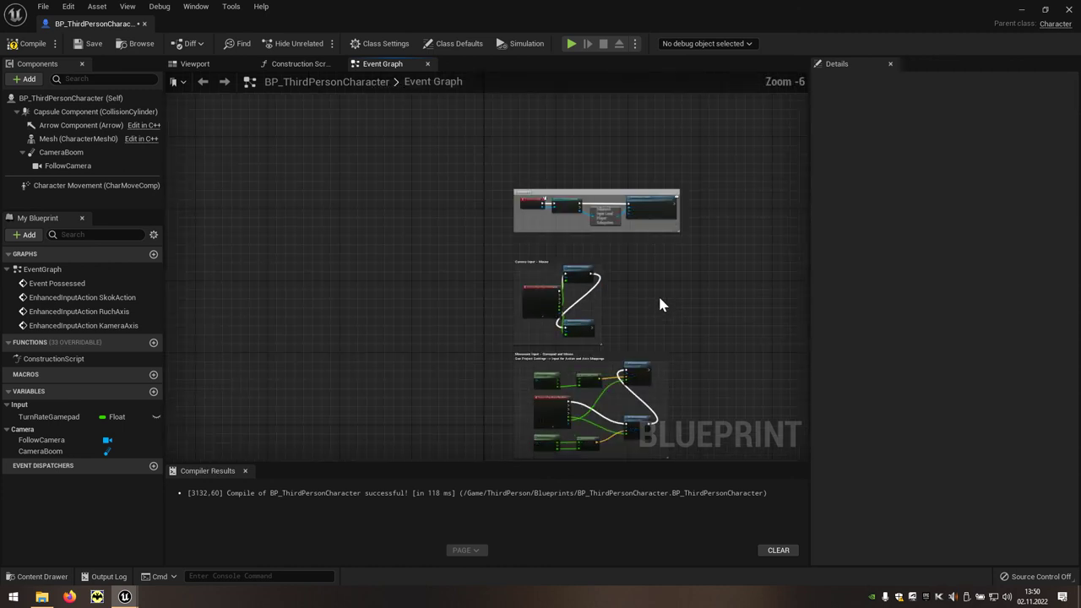
right_drag(661, 305, 561, 214)
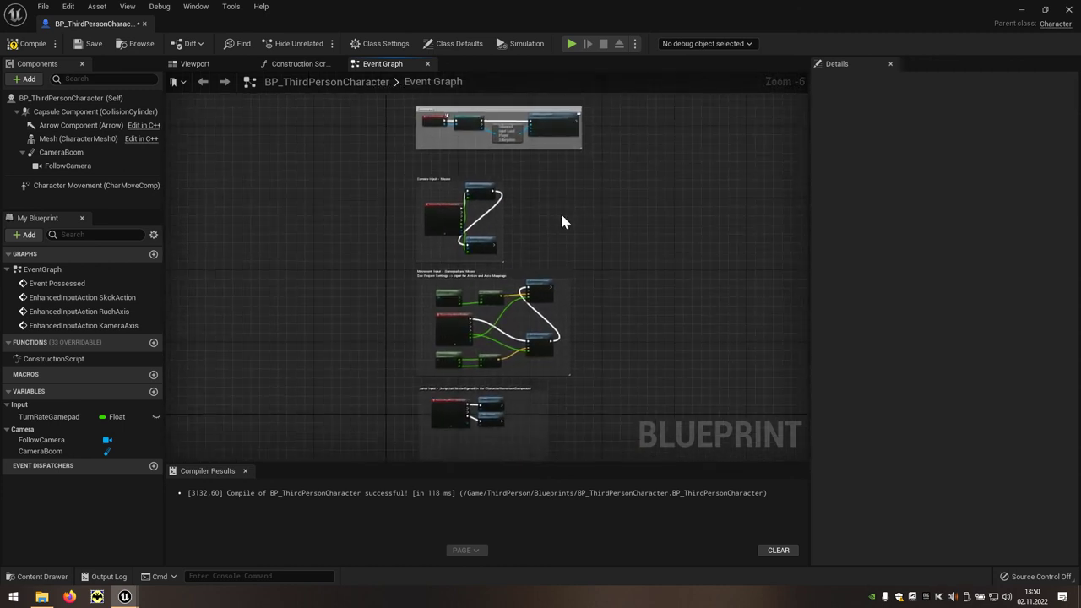
- Show Class Defaults, compile BP_ThirdPersonCharacter, and close the Blueprint editor
click(458, 43)
click(34, 48)
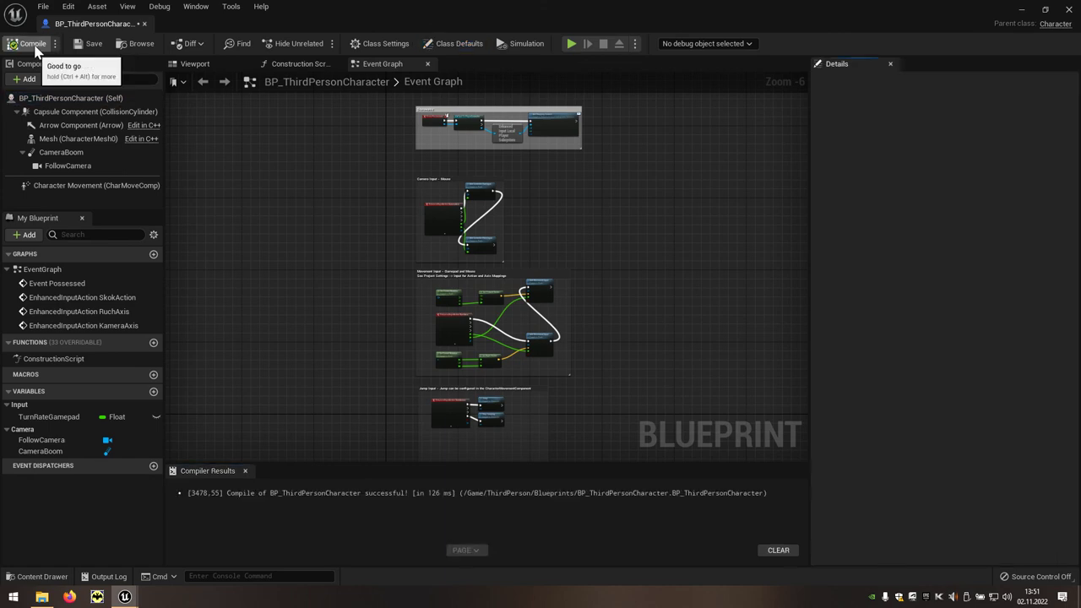
click(1070, 9)
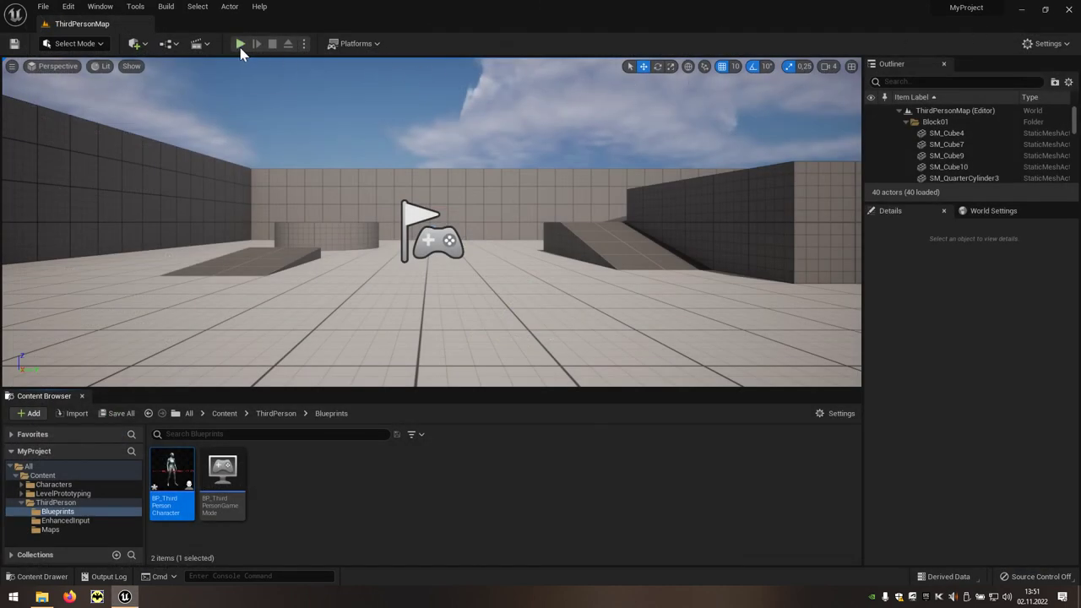
- Play the level and test the controls: jump with Space, run back with S, strafe left with A
click(240, 46)
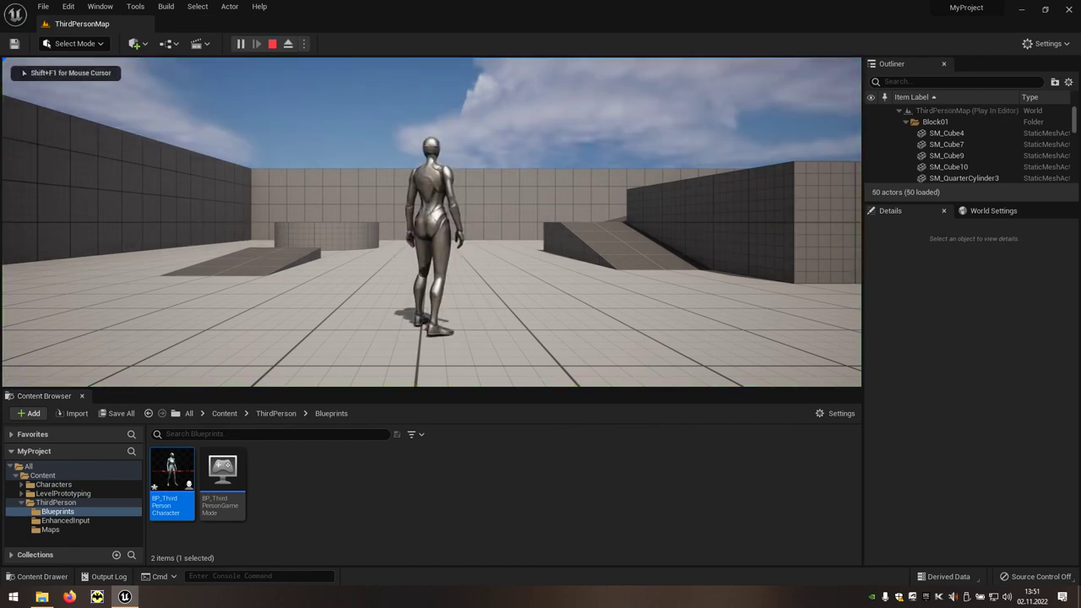
key(space)
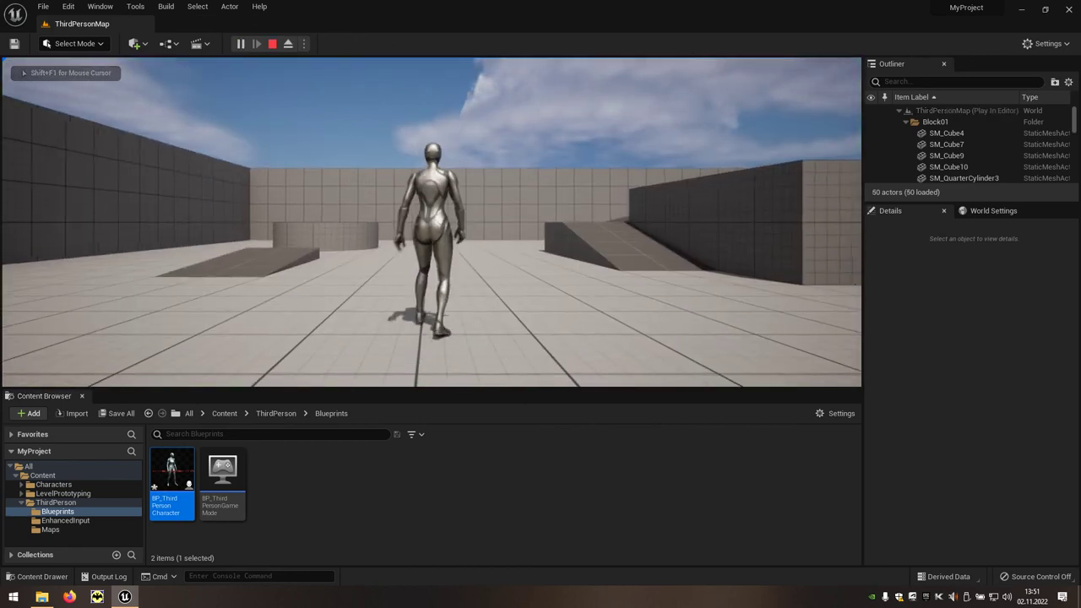
key(s)
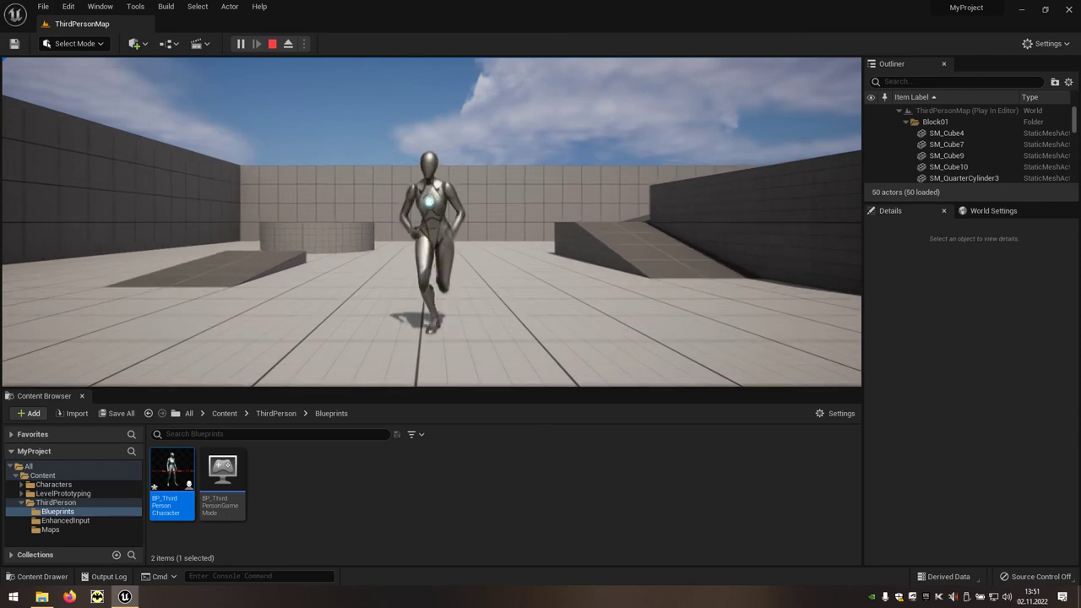
key(a)
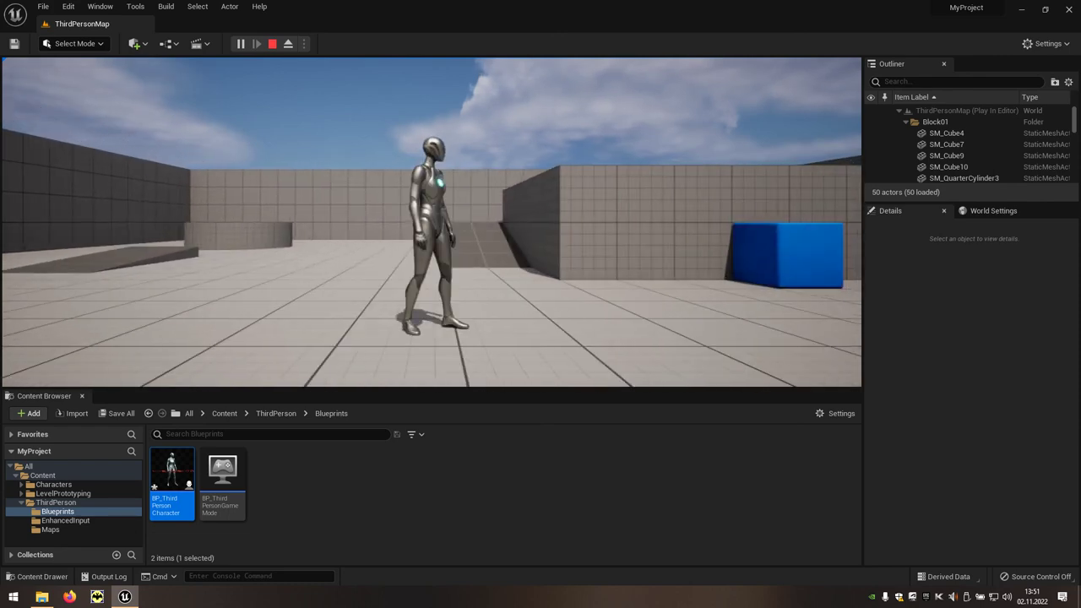